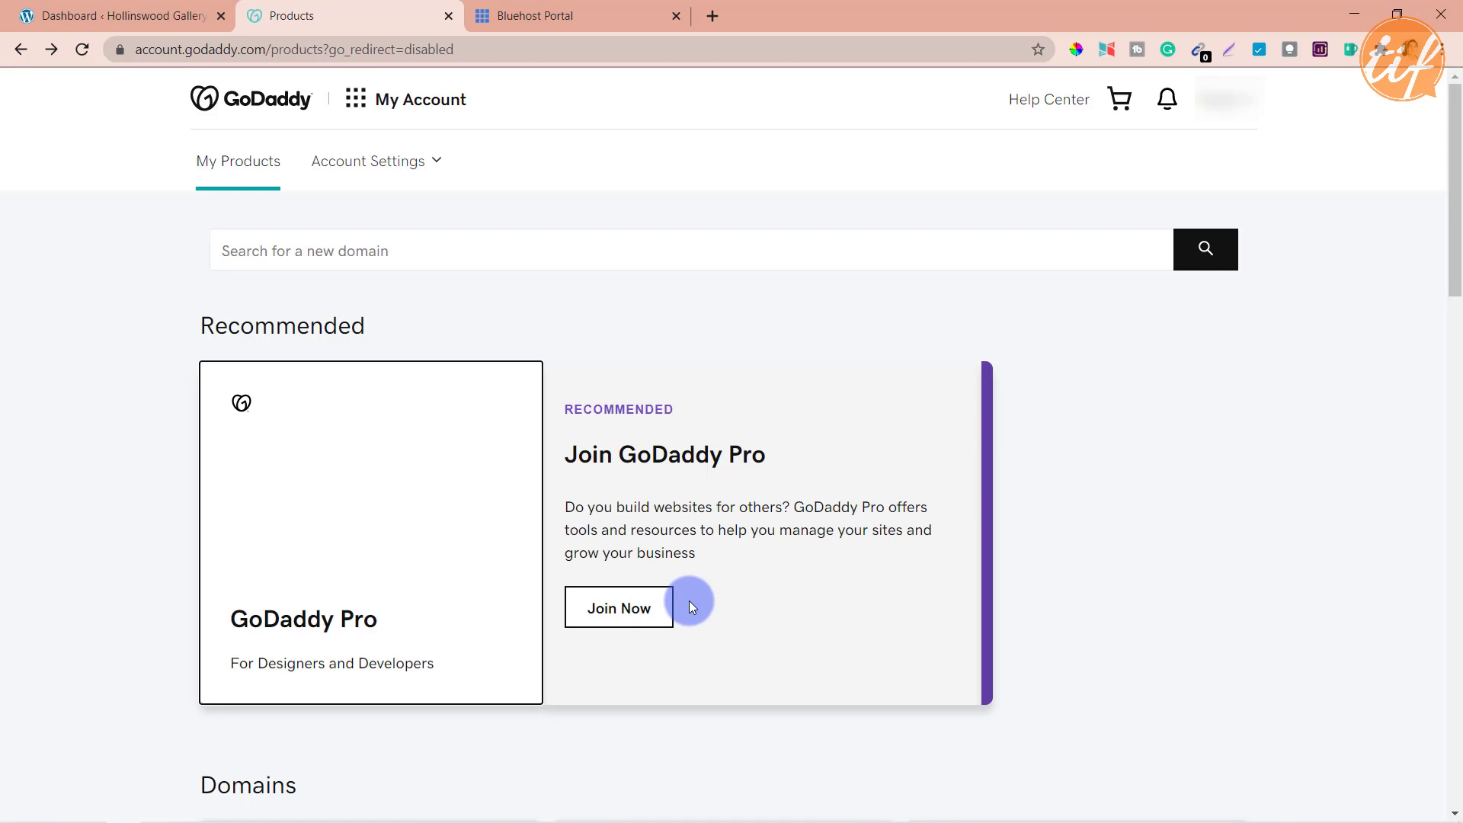
Open the cPanel admin of the Economy Linux Hosting plan for hollinswoodgsp.com from the account's web hosting products
{"action": "scroll", "coordinate": [688, 601], "scroll_direction": "down", "scroll_amount": 15}
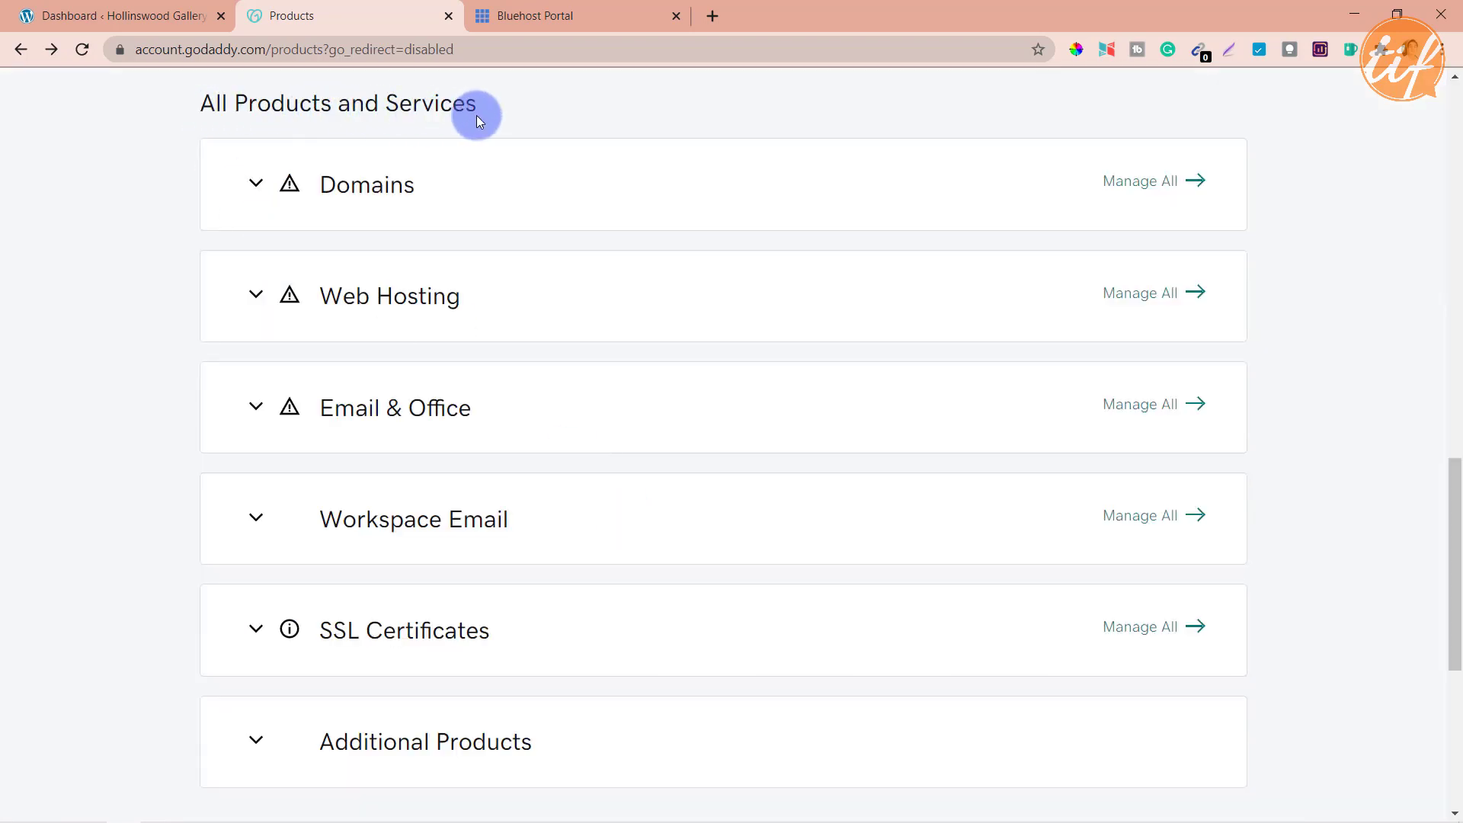
{"action": "left_click", "coordinate": [257, 297]}
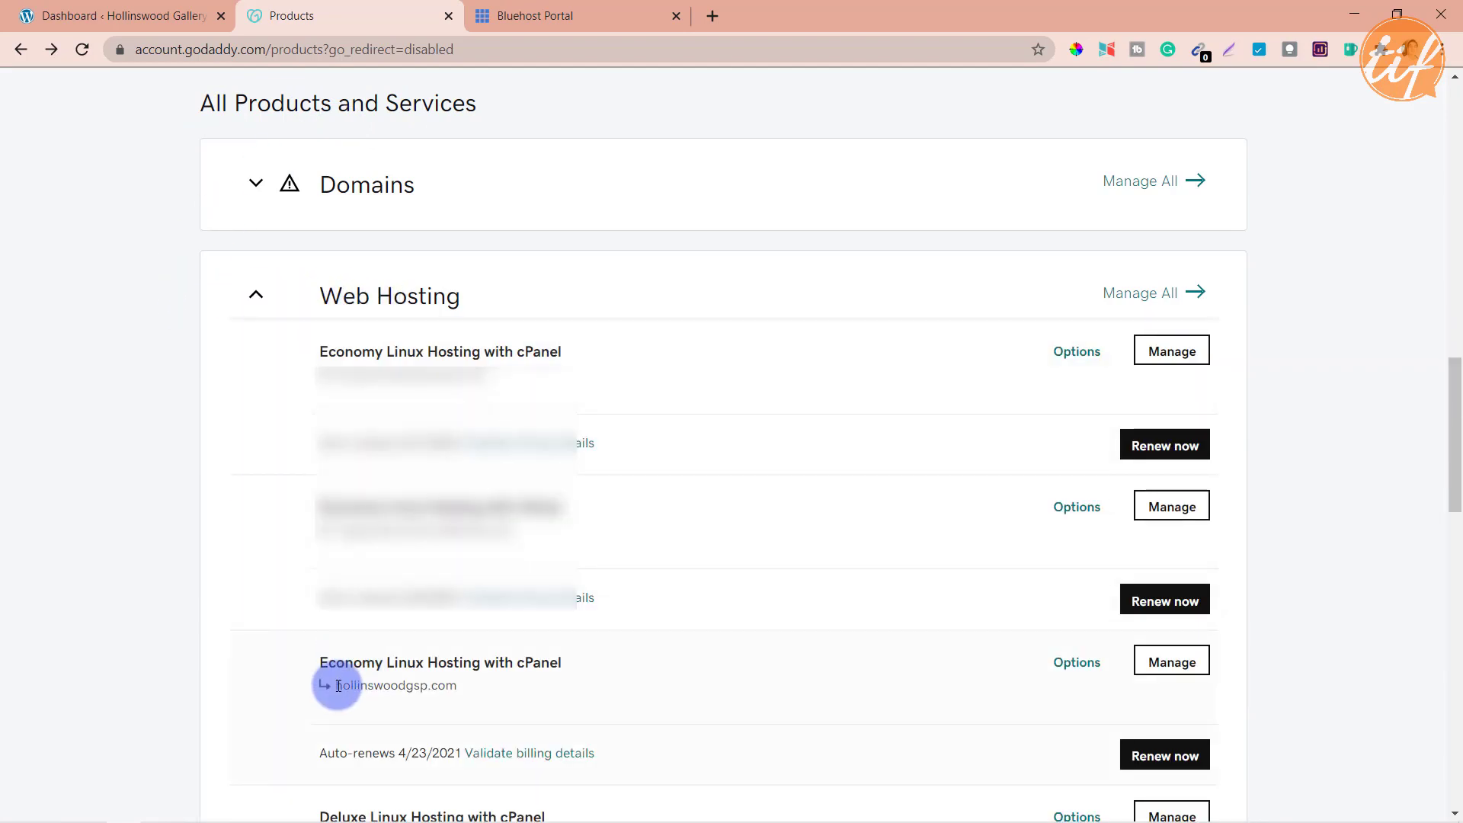
{"action": "left_click_drag", "start_coordinate": [337, 685], "coordinate": [465, 688]}
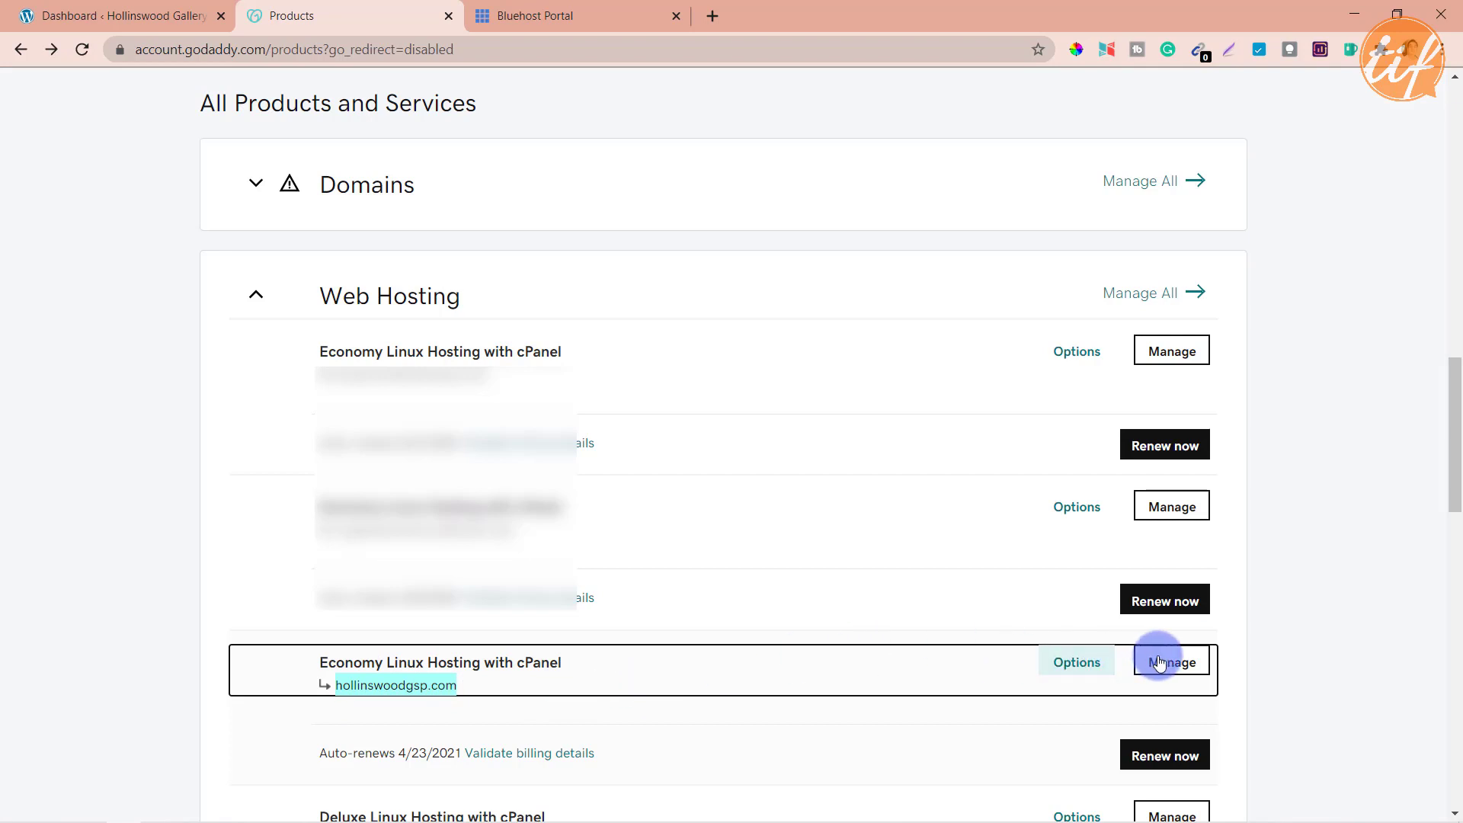
{"action": "left_click", "coordinate": [1183, 668]}
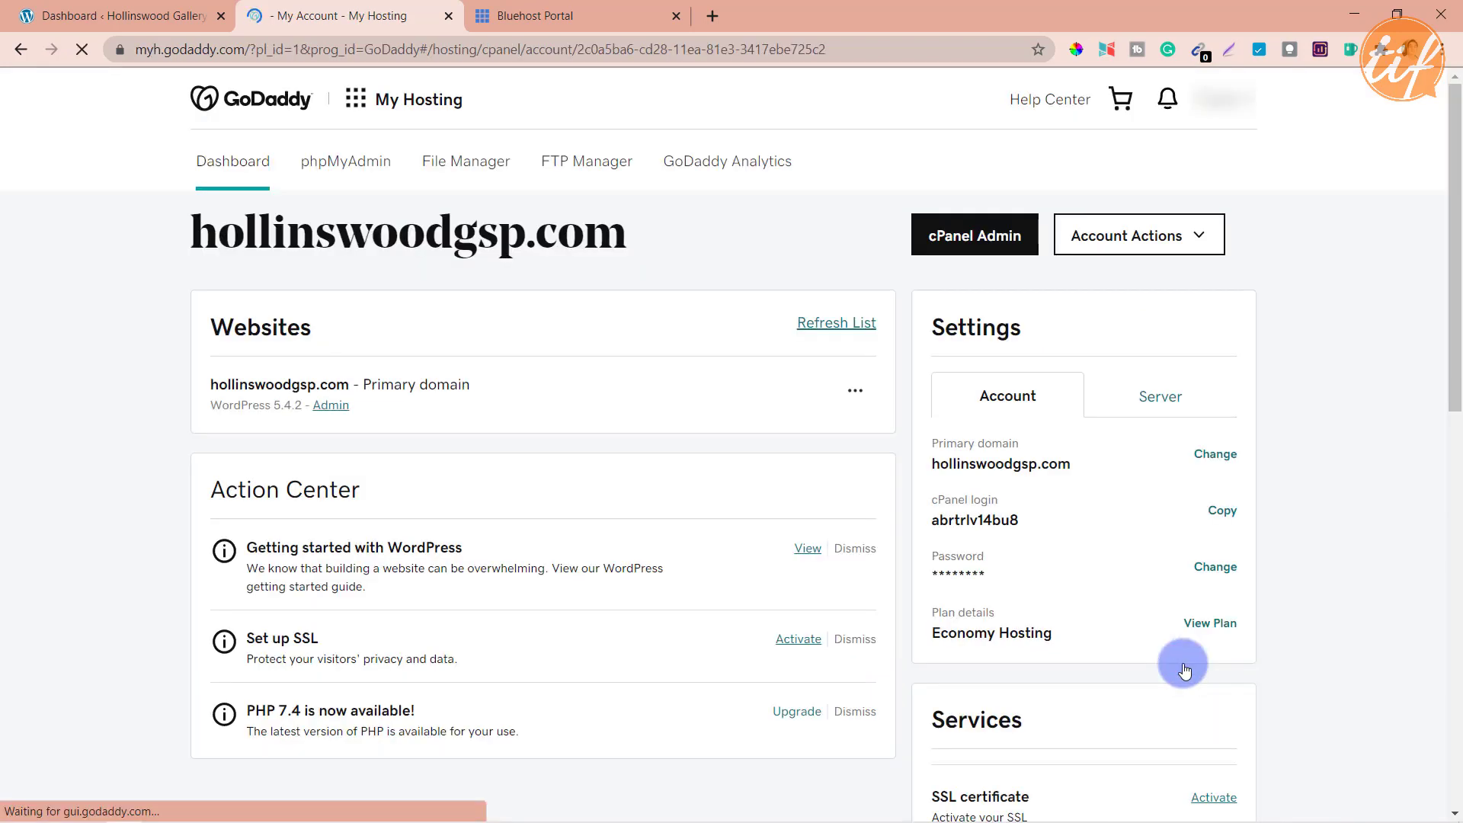
{"action": "left_click", "coordinate": [994, 241]}
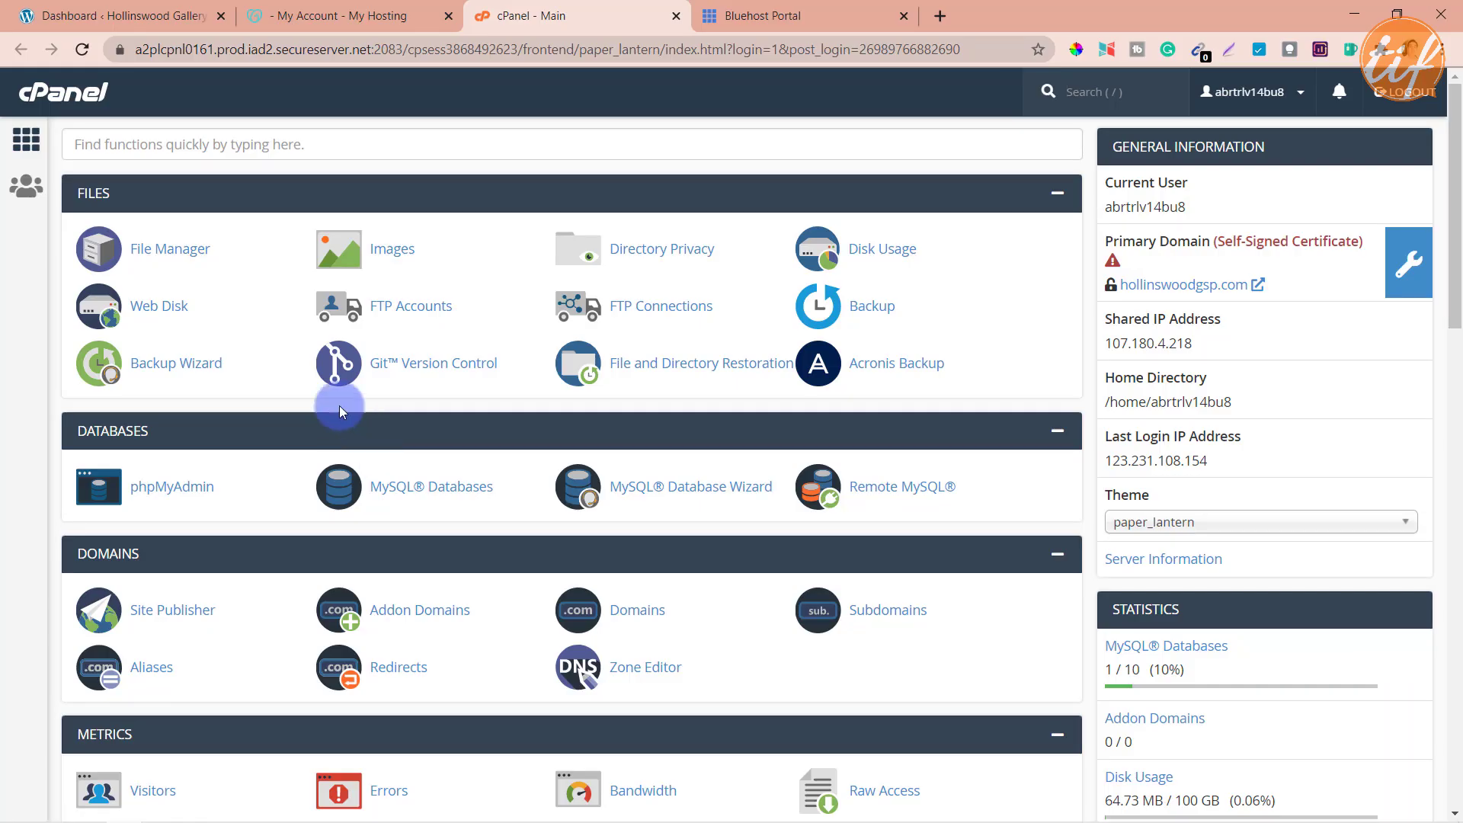
Open cPanel's File Manager and look through the contents of the public_html folder
{"action": "left_click", "coordinate": [176, 256]}
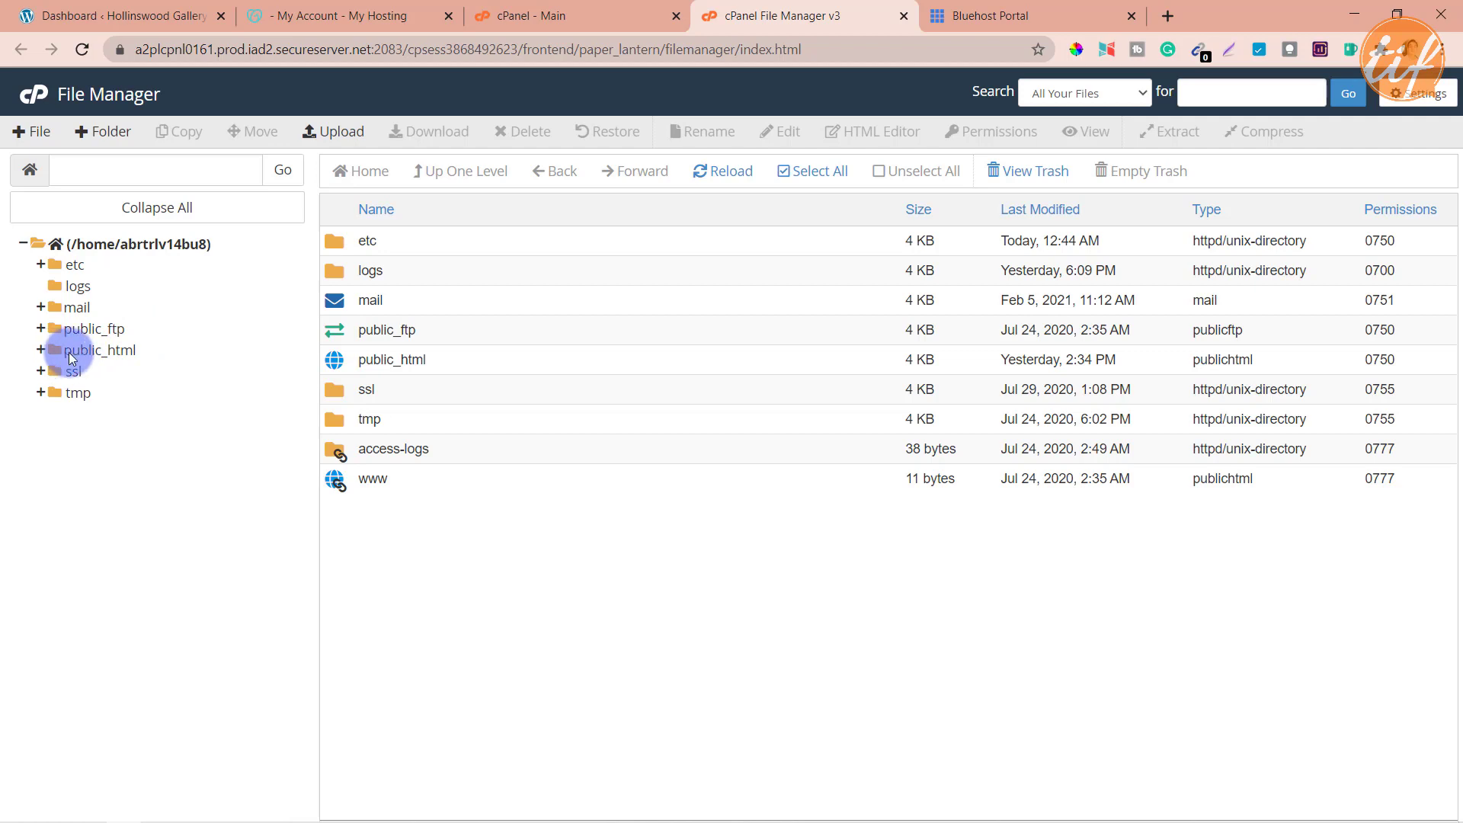
{"action": "left_click", "coordinate": [122, 351]}
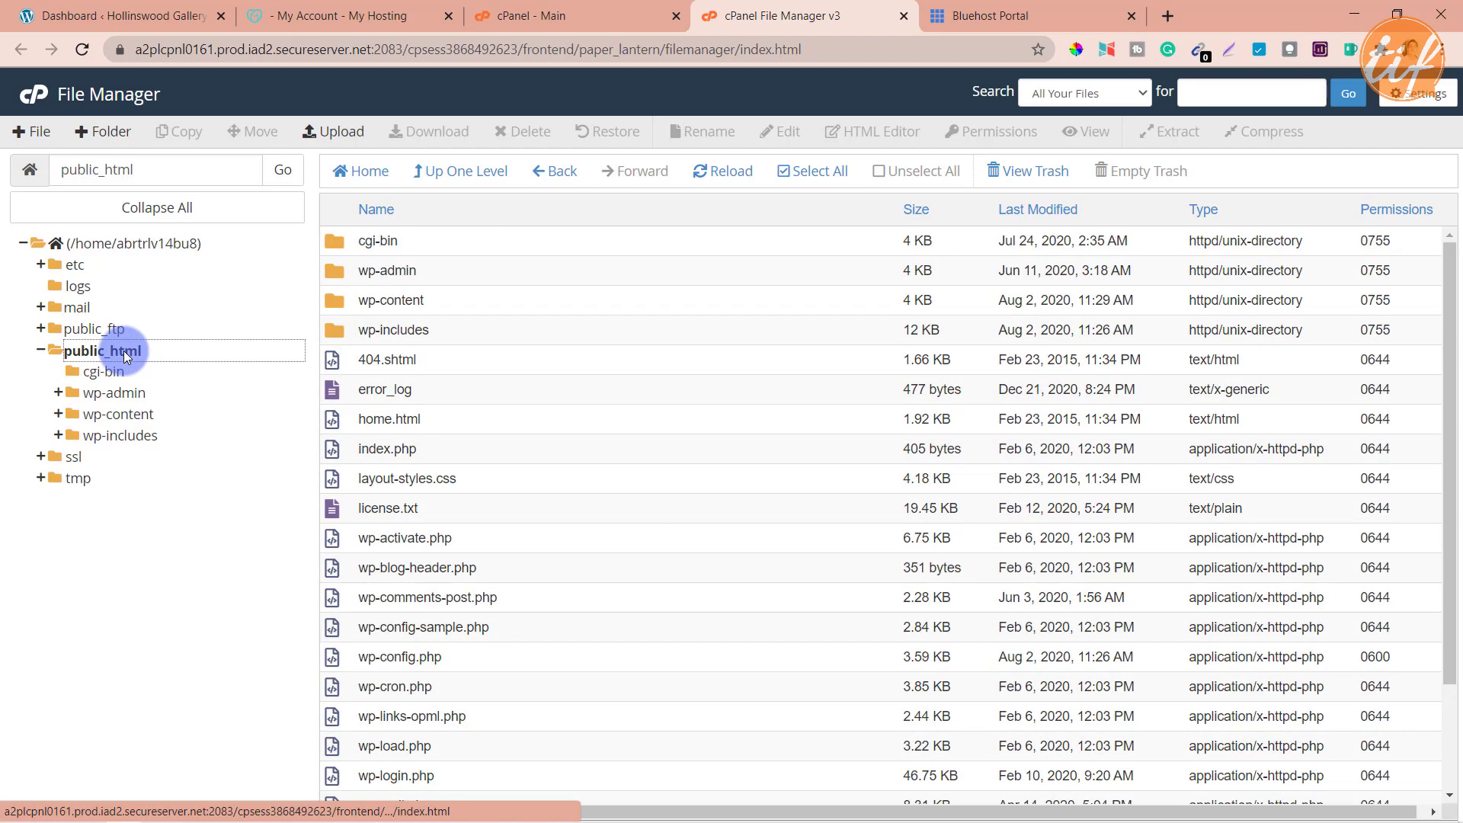
{"action": "scroll", "coordinate": [564, 510], "scroll_direction": "down", "scroll_amount": 3}
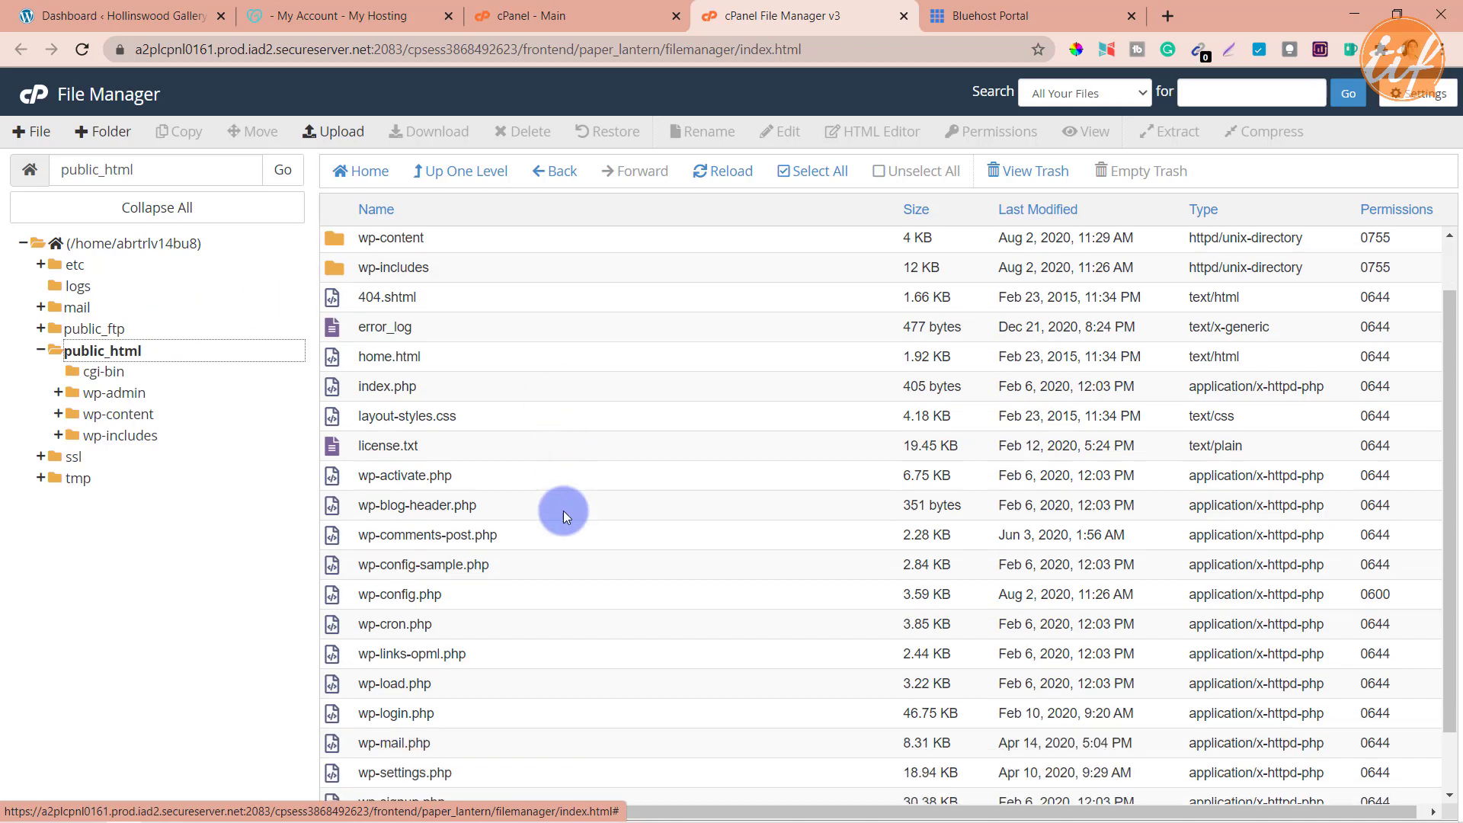
{"action": "scroll", "coordinate": [564, 510], "scroll_direction": "up", "scroll_amount": 3}
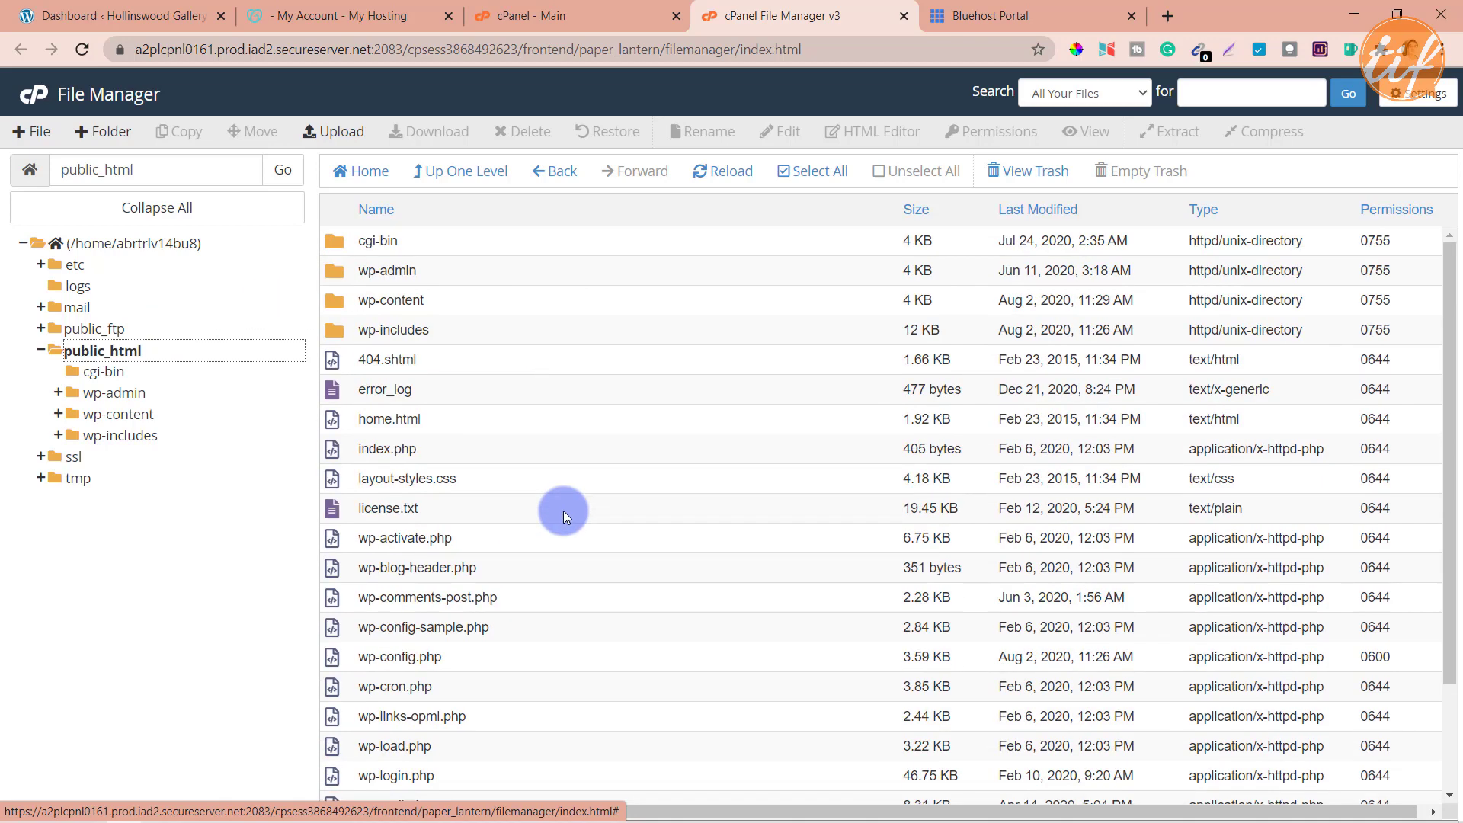
Compress all files and folders in public_html into a Zip Archive, review the compression results and dismiss them
{"action": "left_click", "coordinate": [418, 241]}
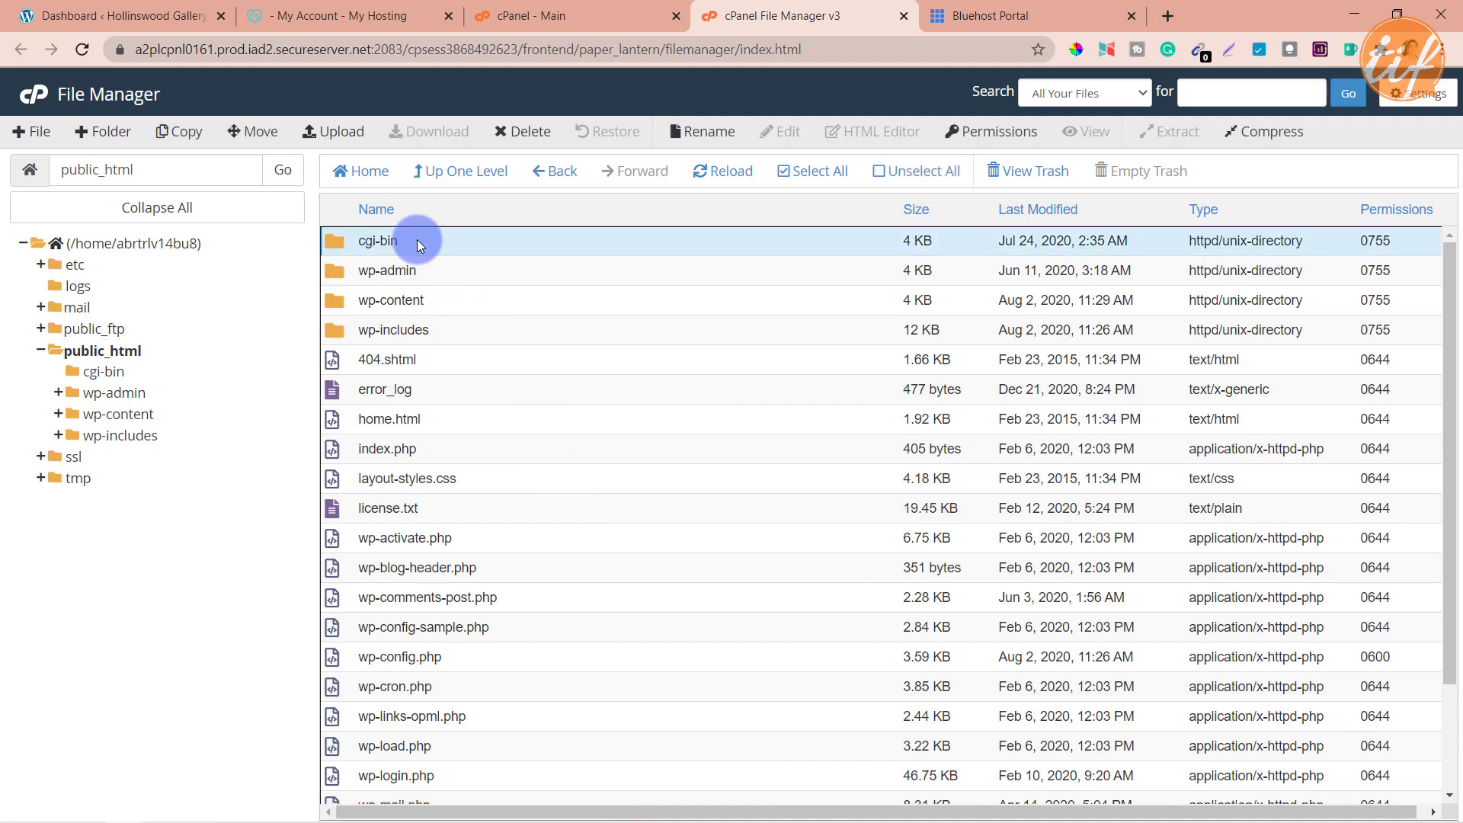
{"action": "left_click", "coordinate": [817, 175]}
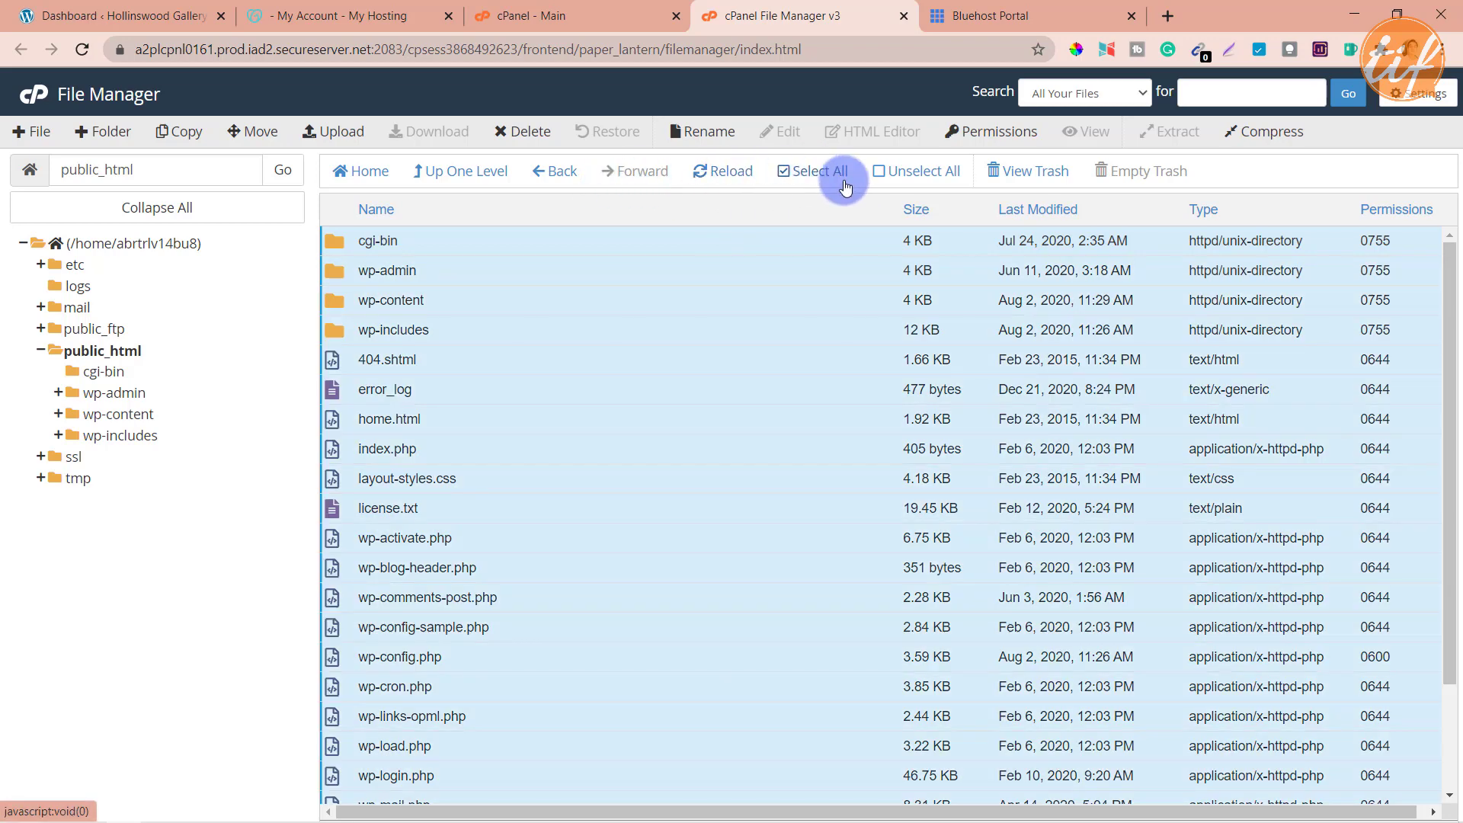
{"action": "left_click", "coordinate": [1275, 136]}
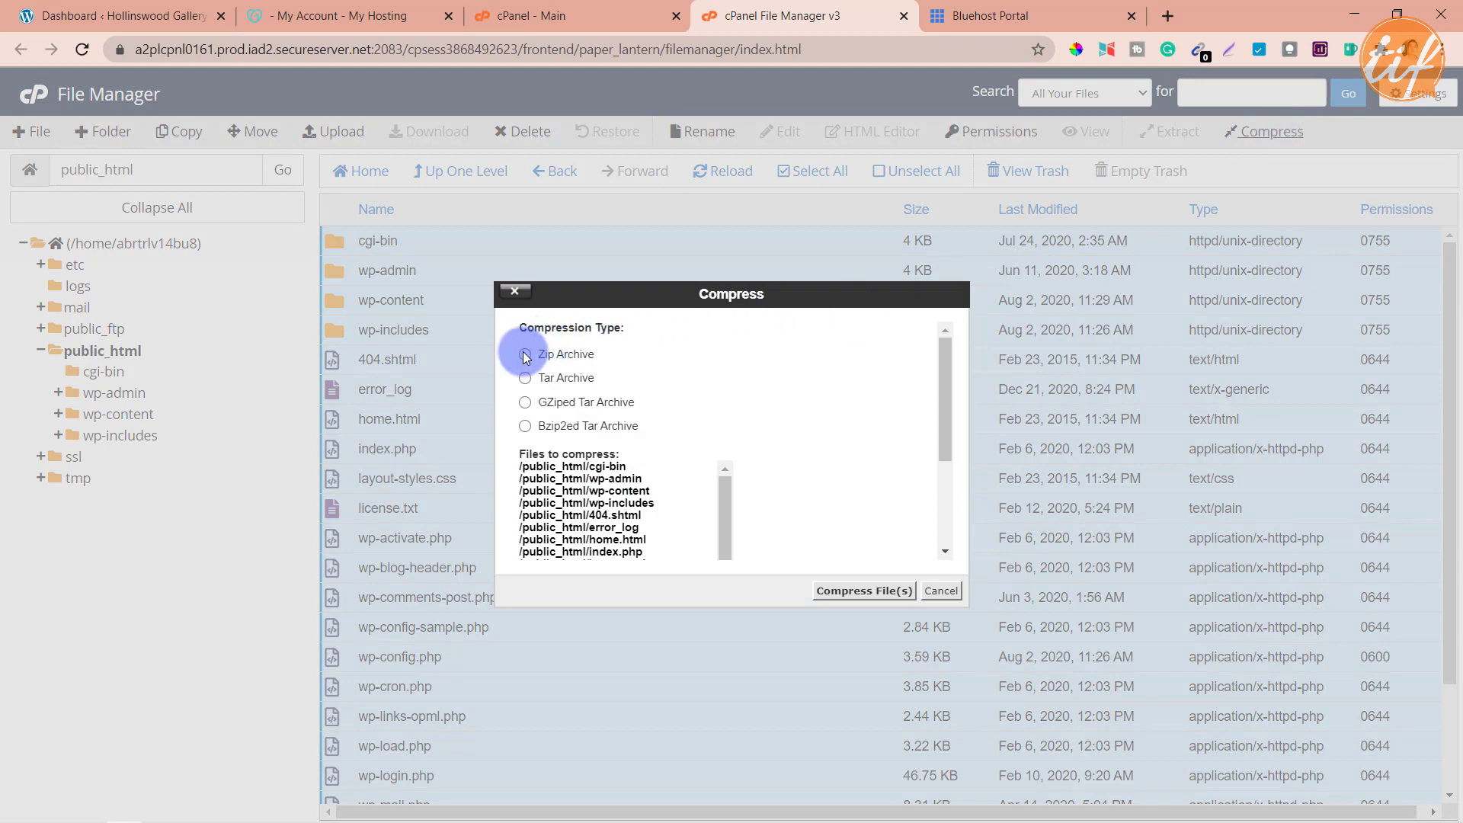
{"action": "left_click", "coordinate": [525, 354]}
{"action": "left_click", "coordinate": [856, 590]}
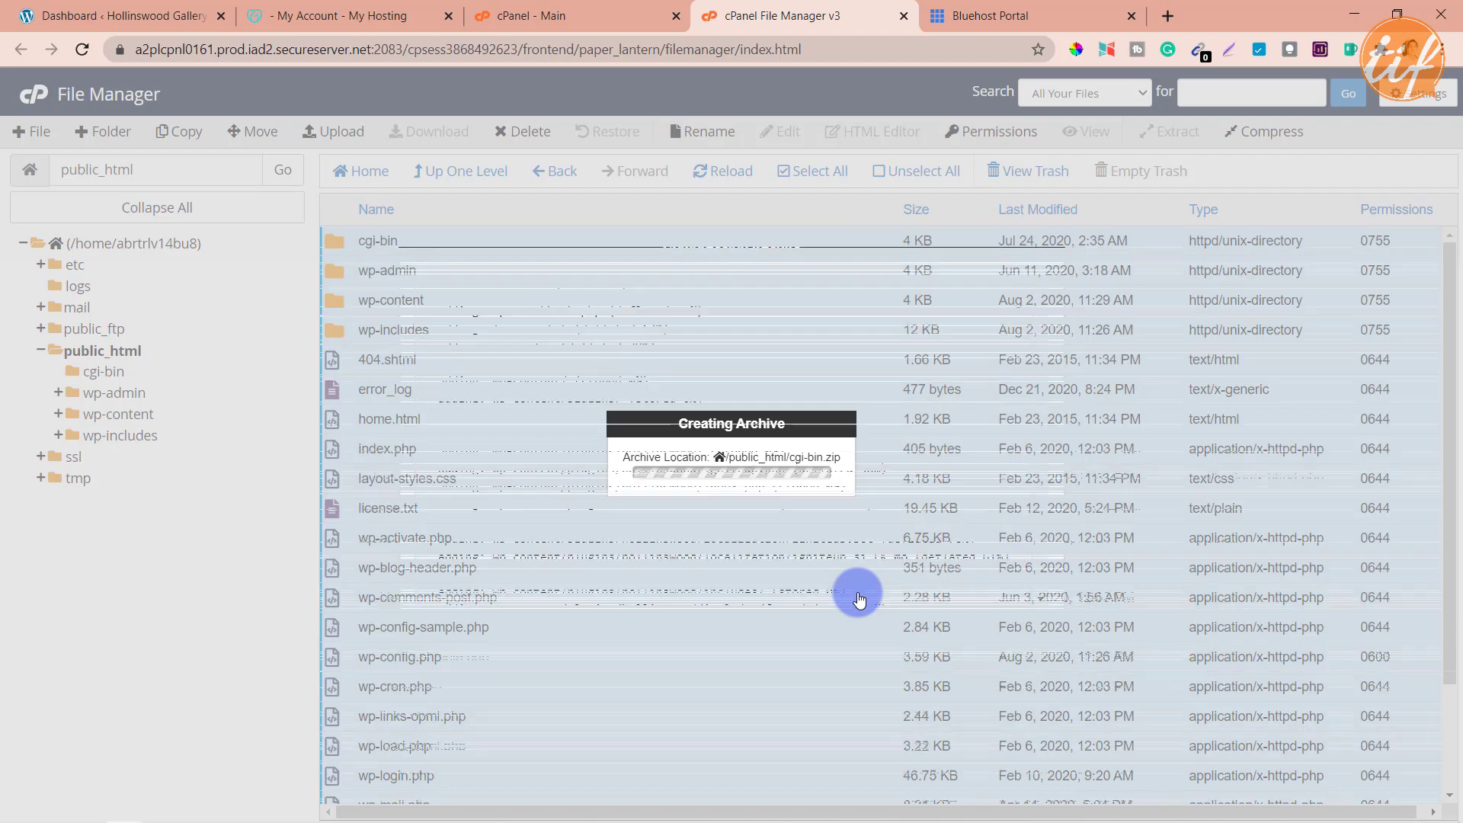
{"action": "scroll", "coordinate": [799, 489], "scroll_direction": "down", "scroll_amount": 10}
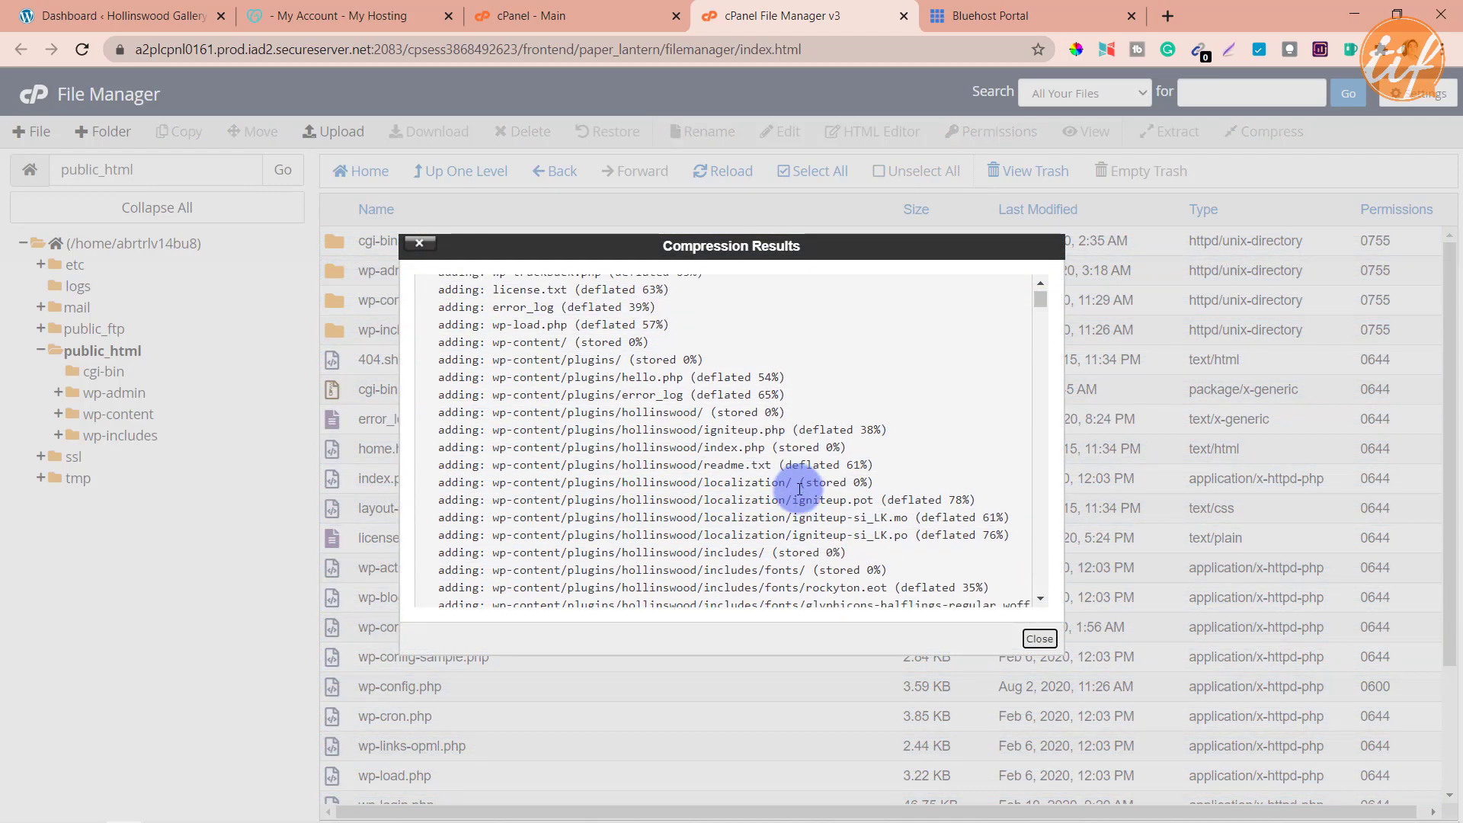
{"action": "scroll", "coordinate": [799, 489], "scroll_direction": "down", "scroll_amount": 10}
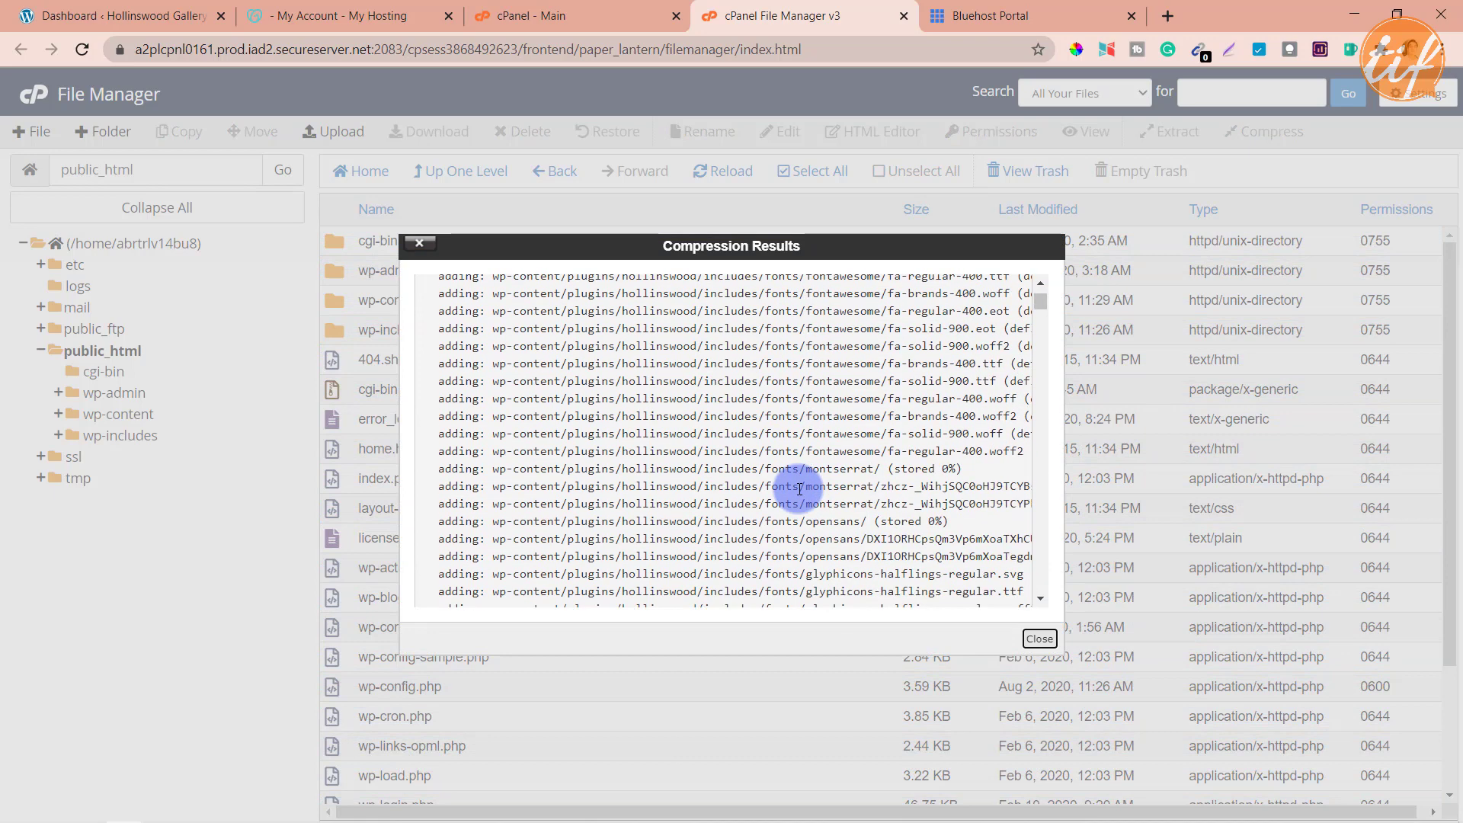
{"action": "scroll", "coordinate": [799, 489], "scroll_direction": "down", "scroll_amount": 5}
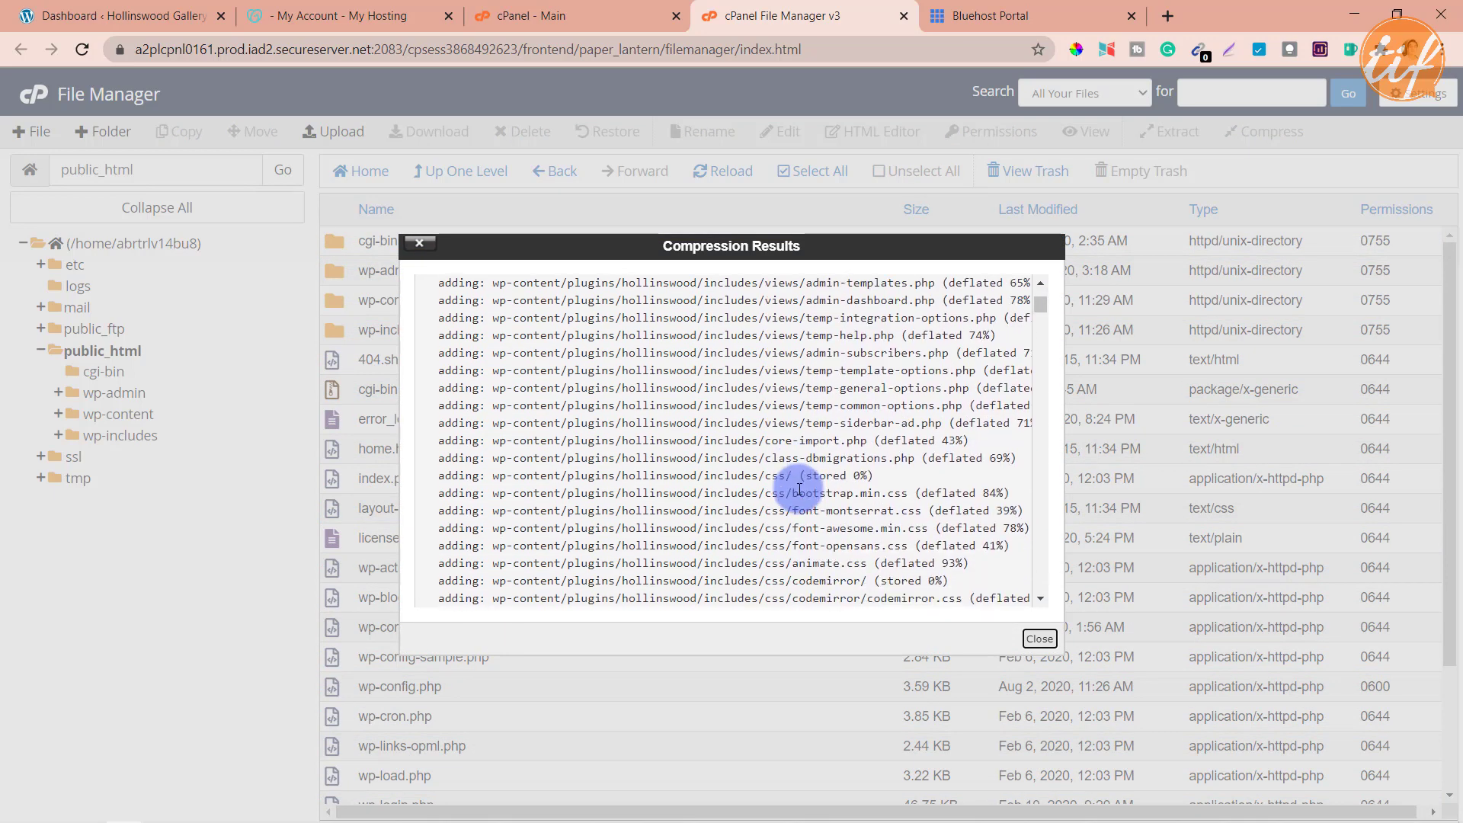
{"action": "left_click", "coordinate": [1040, 640]}
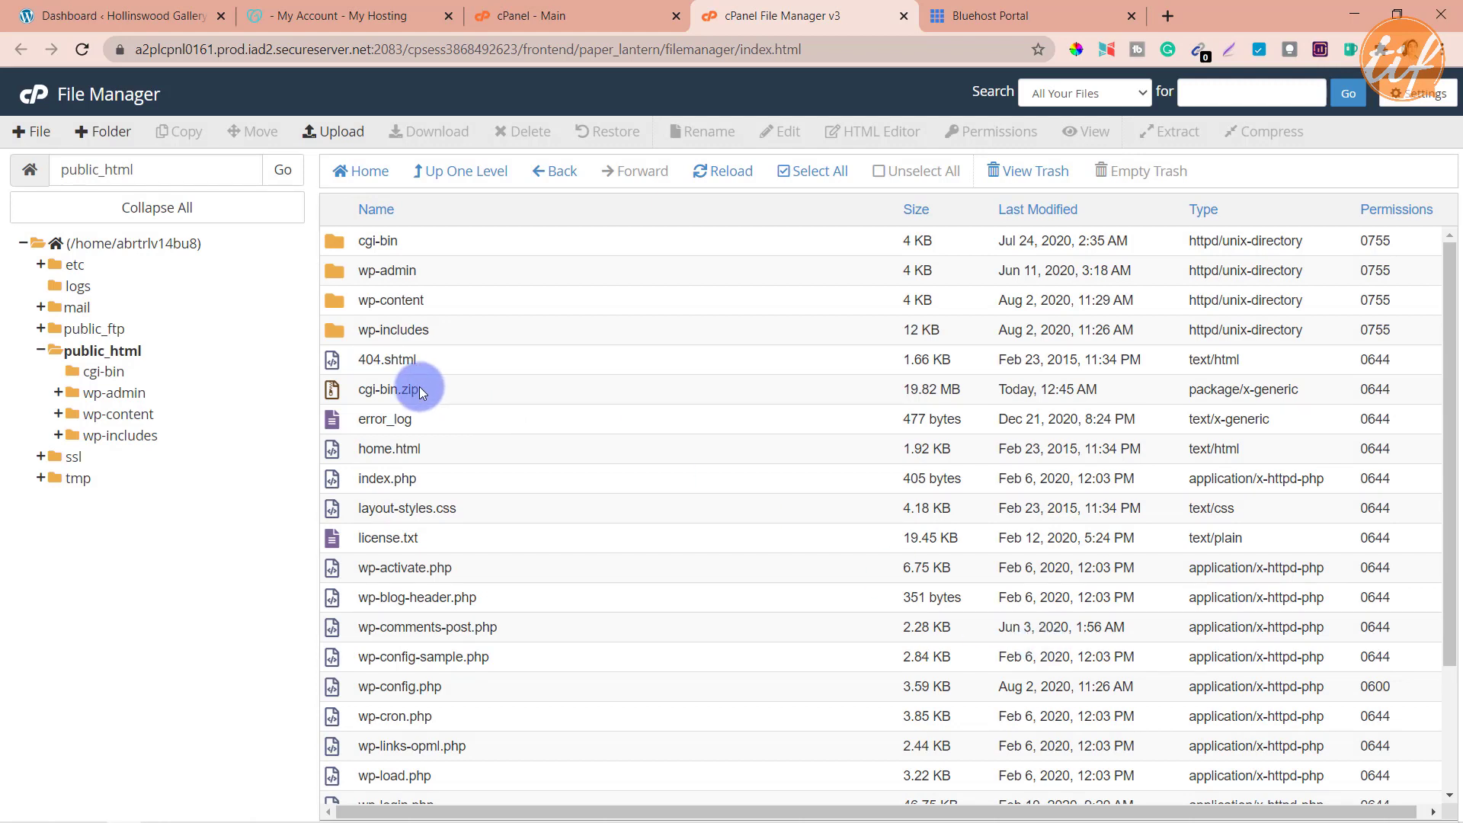
Rename the cgi-bin.zip archive in public_html to hollinswoodgsp.zip
{"action": "left_click", "coordinate": [421, 390]}
{"action": "right_click", "coordinate": [422, 391]}
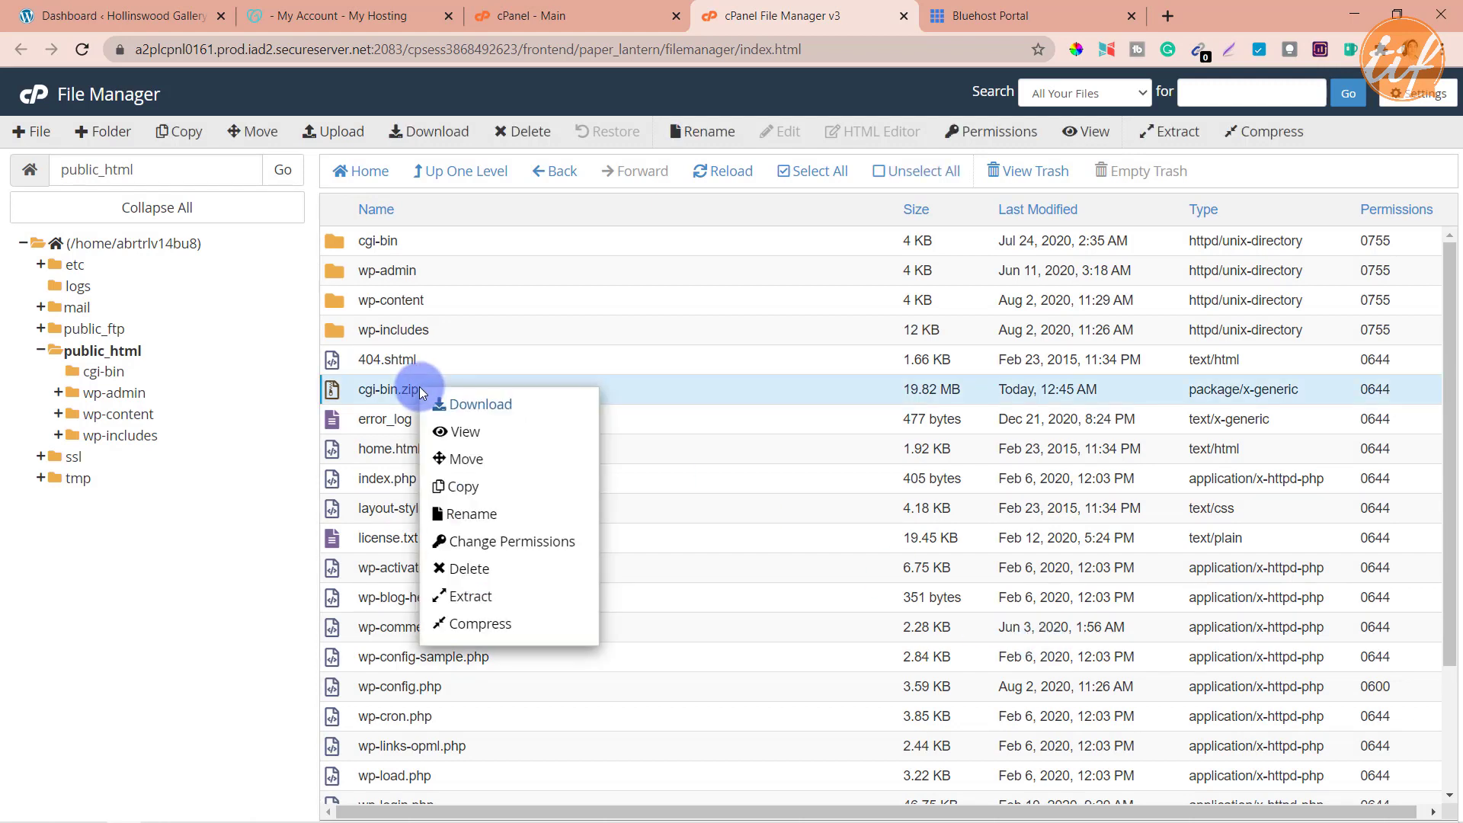
{"action": "left_click", "coordinate": [479, 515]}
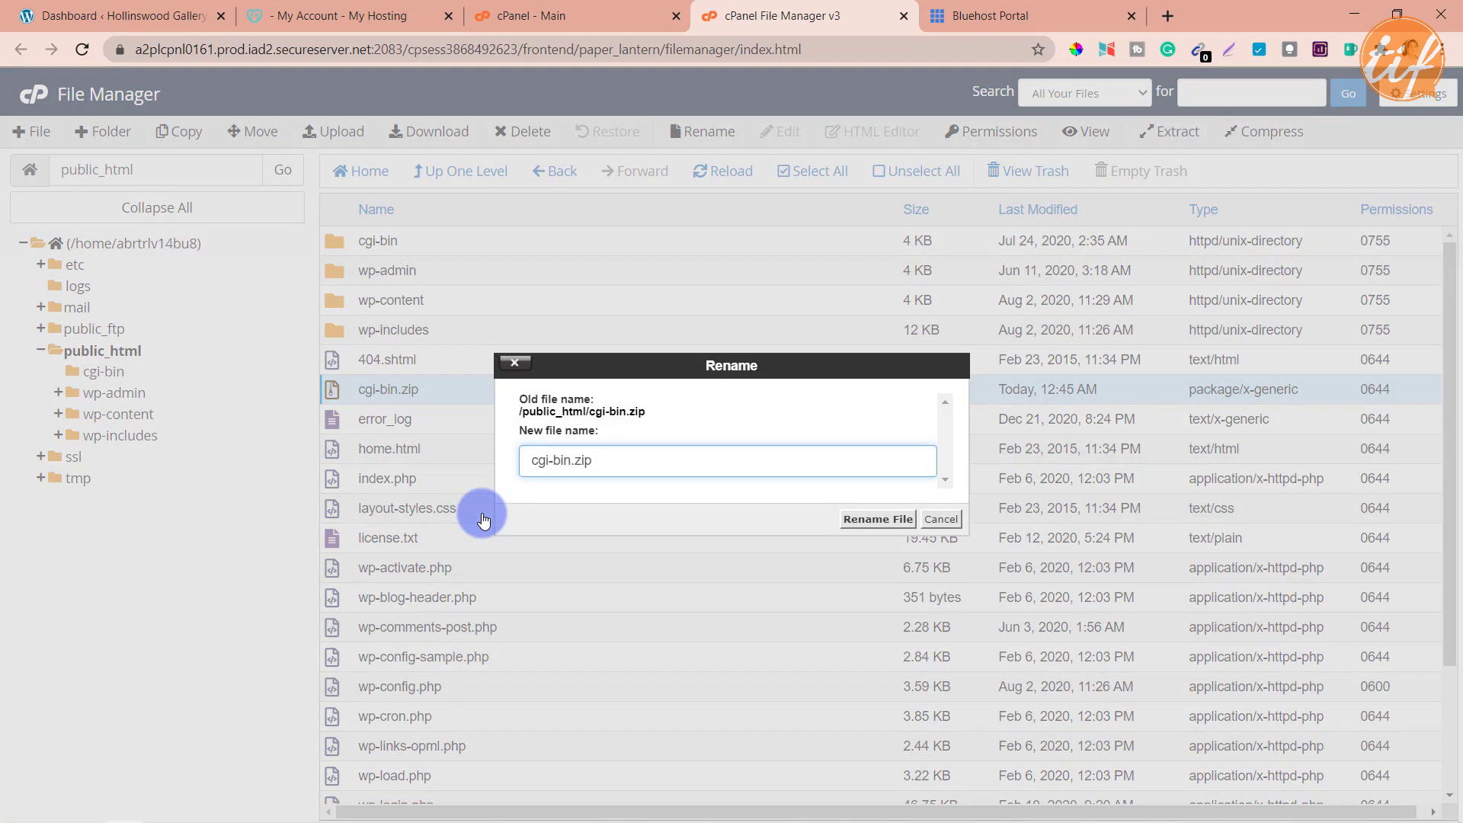
{"action": "key", "text": "shift+Left"}
{"action": "key", "text": "shift+Left"}
{"action": "key", "text": "shift+Left"}
{"action": "key", "text": "shift+Left"}
{"action": "key", "text": "shift+Left"}
{"action": "key", "text": "shift+Left"}
{"action": "type", "text": "hollinswoodgsp"}
{"action": "left_click", "coordinate": [877, 520]}
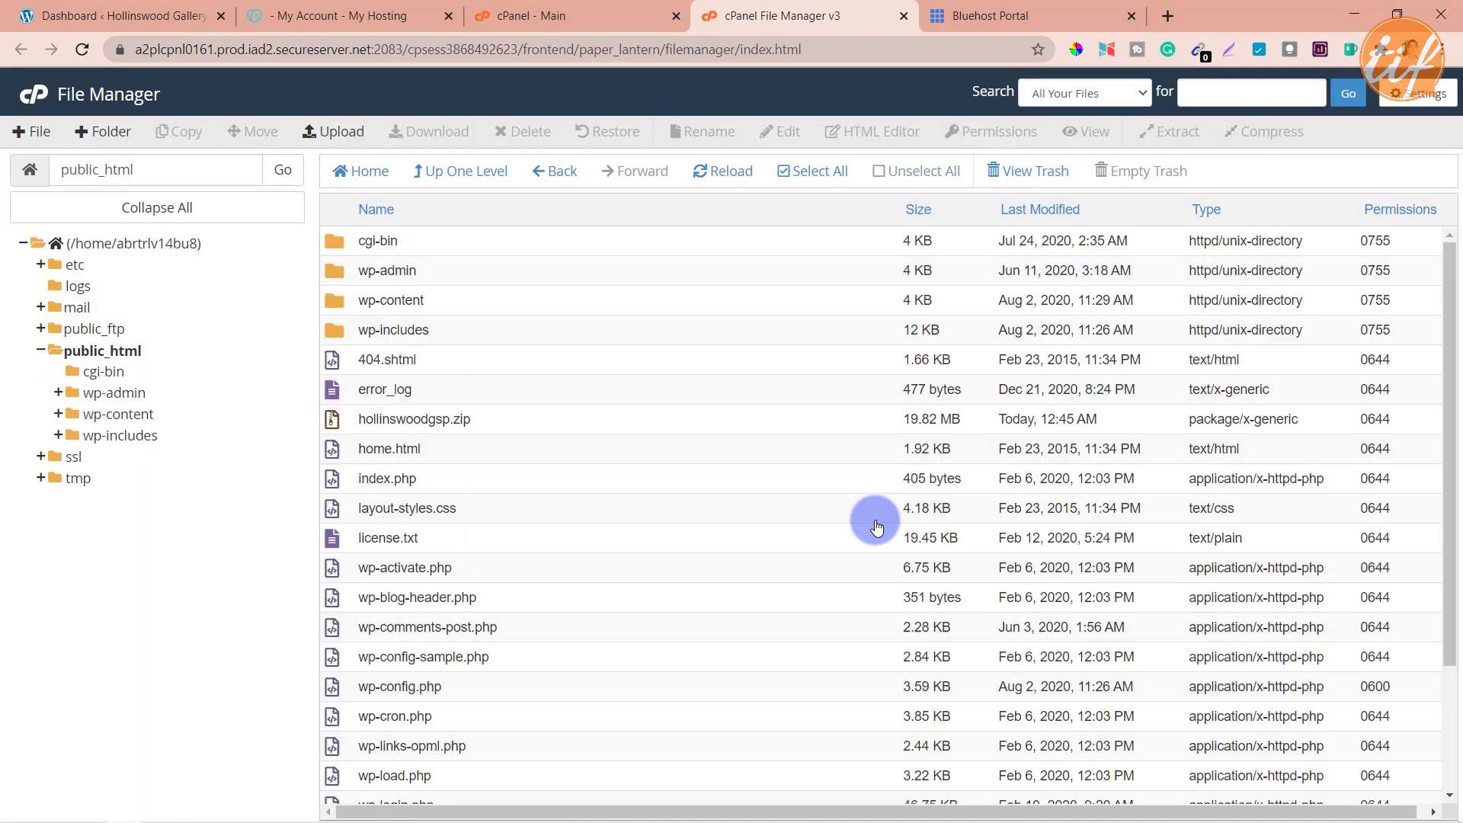
Download hollinswoodgsp.zip to the computer under the same name and close File Manager
{"action": "left_click", "coordinate": [492, 422]}
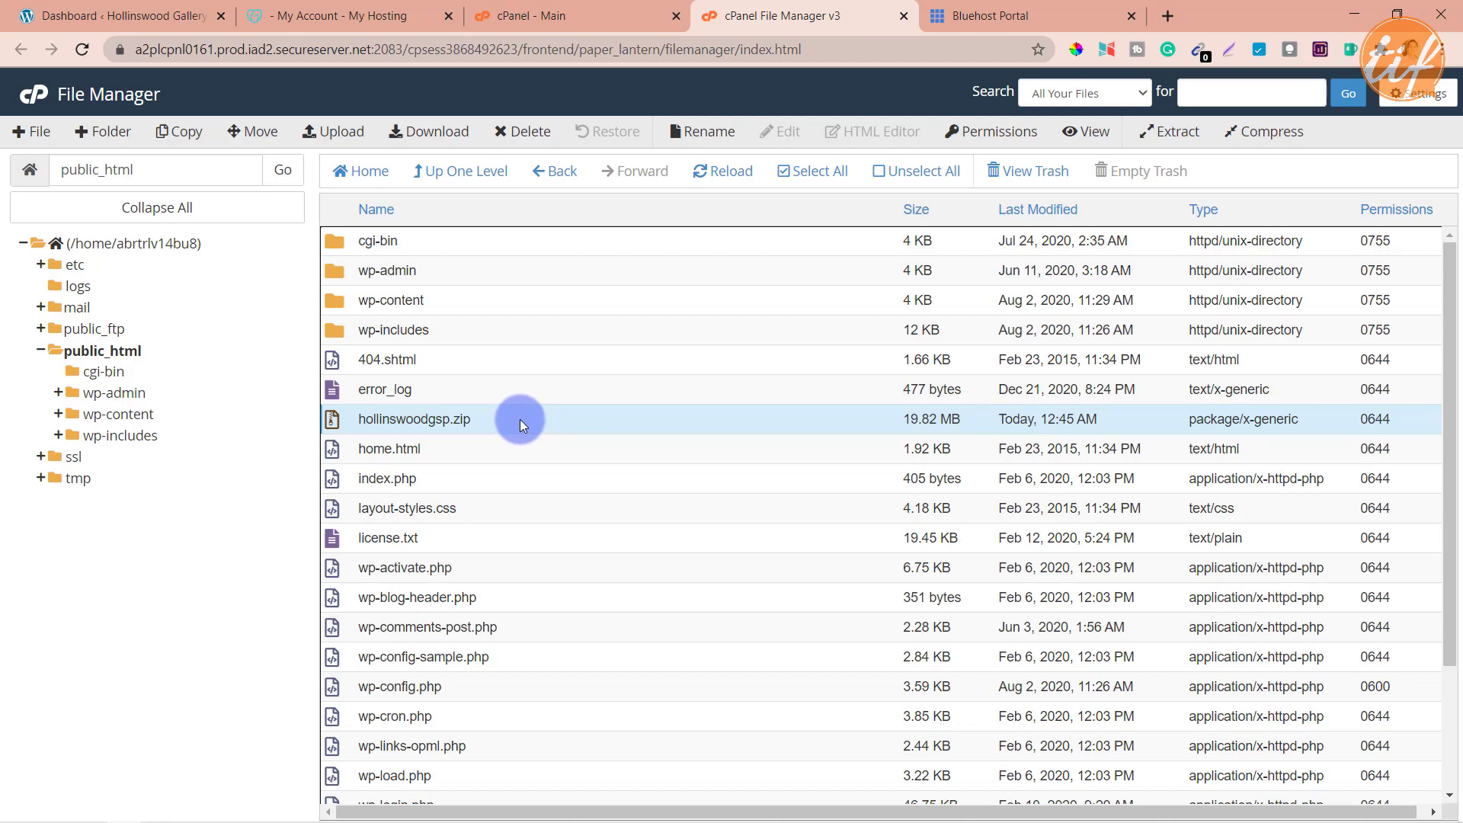
{"action": "left_click", "coordinate": [437, 135]}
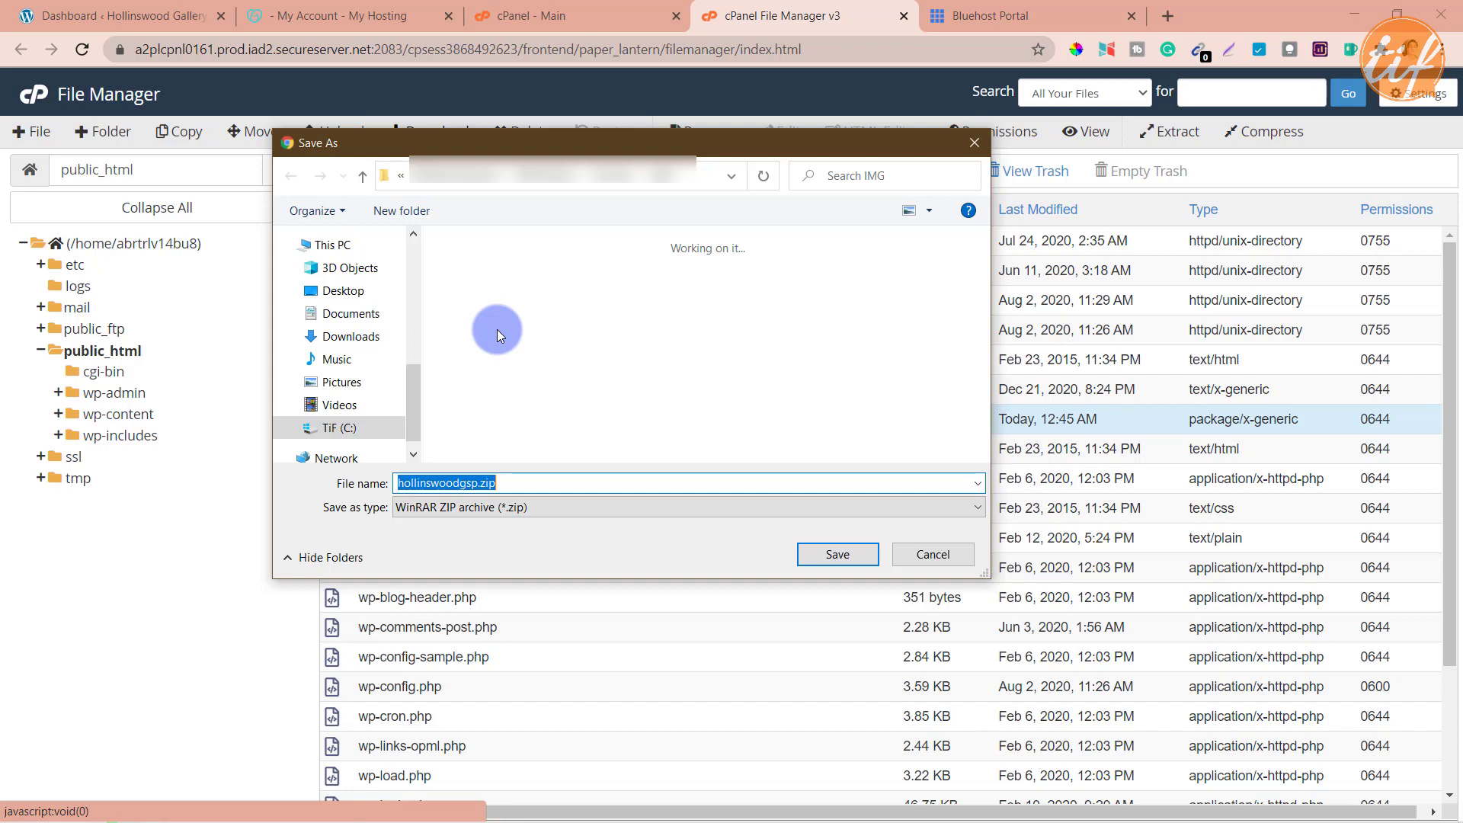
{"action": "left_click", "coordinate": [834, 554]}
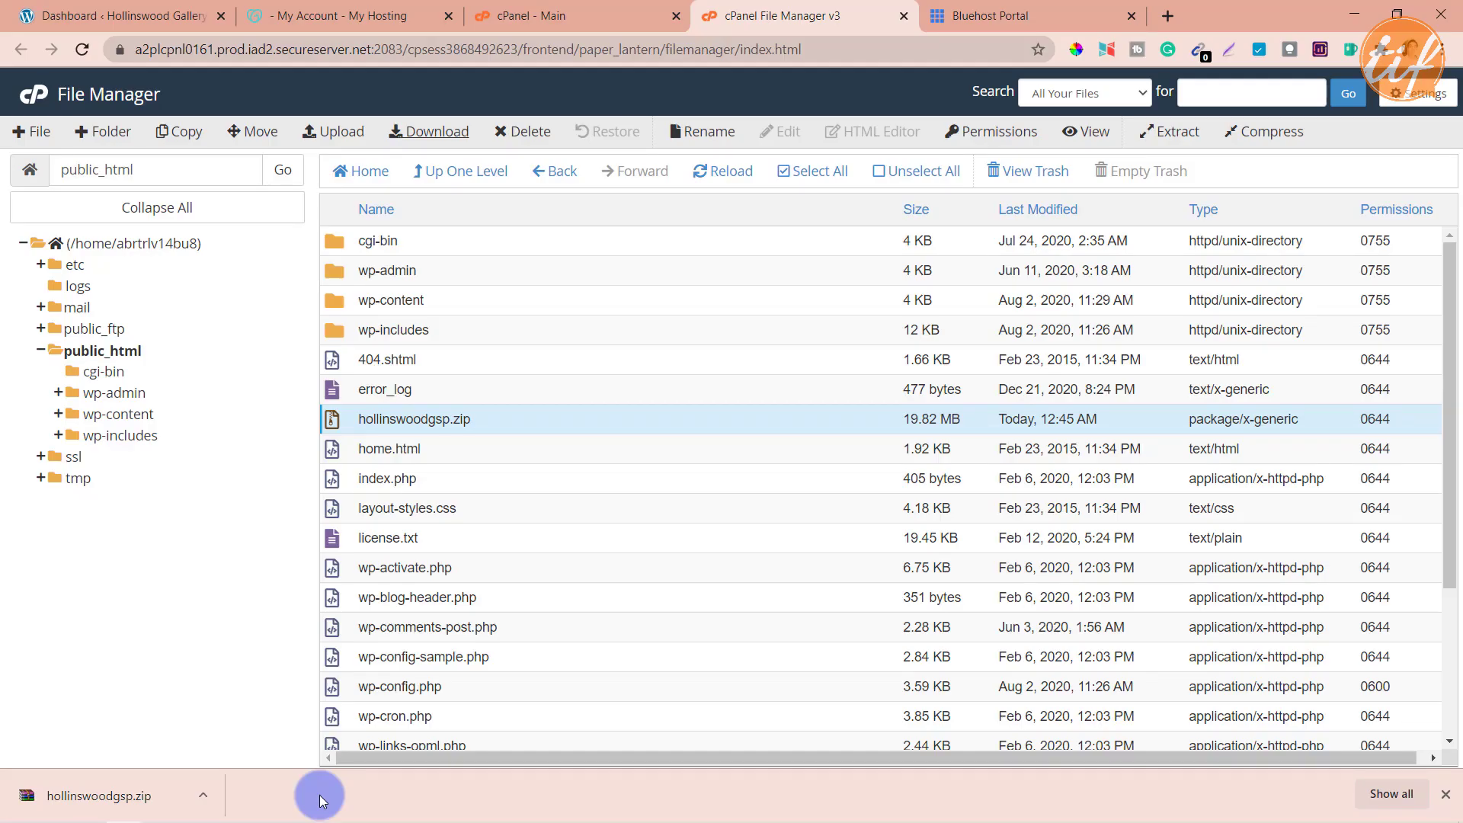
{"action": "left_click", "coordinate": [902, 16]}
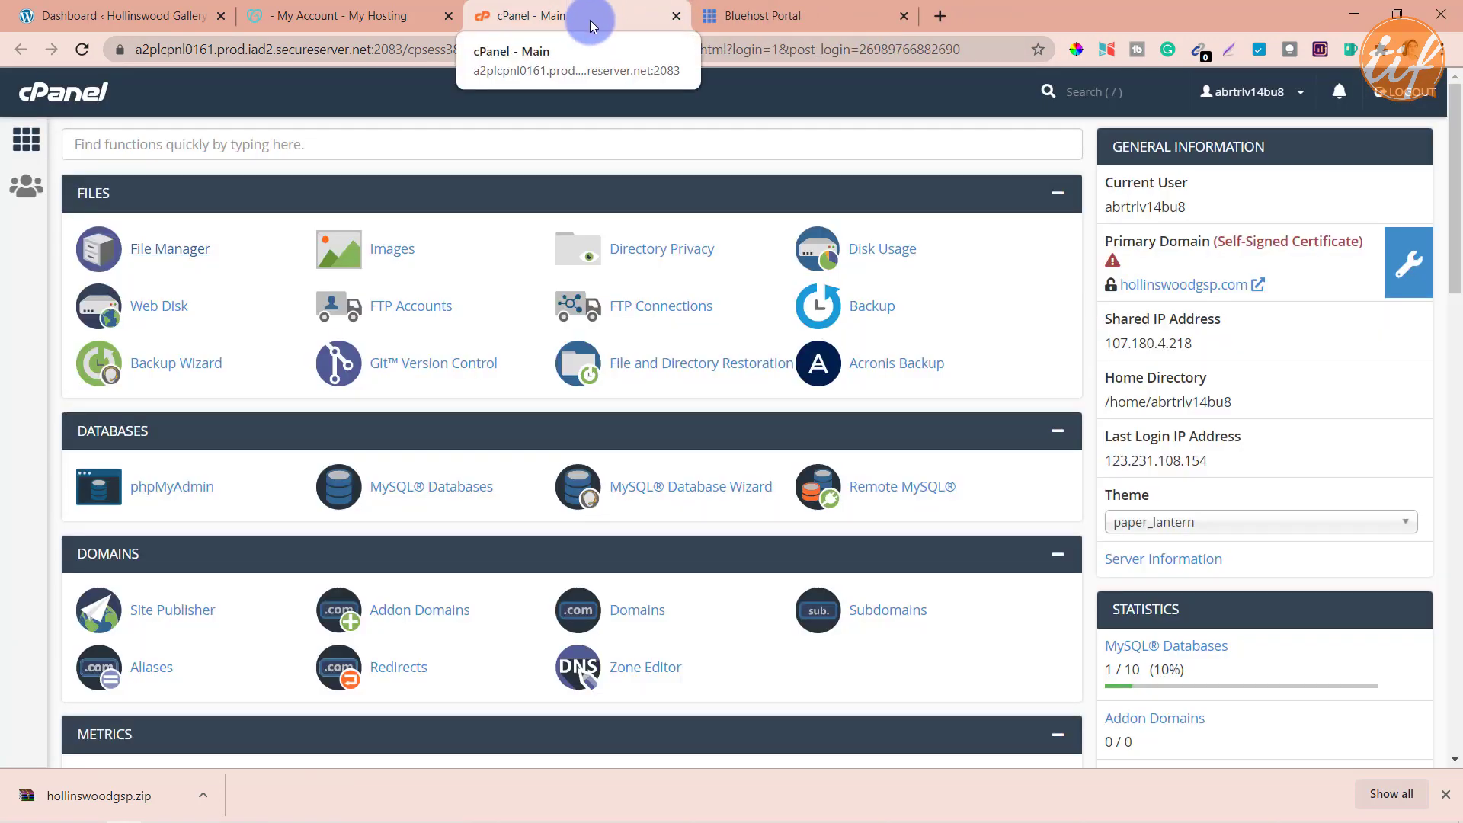
Open phpMyAdmin from cPanel and display the tables of the i6900172_wp1 database
{"action": "left_click", "coordinate": [189, 493]}
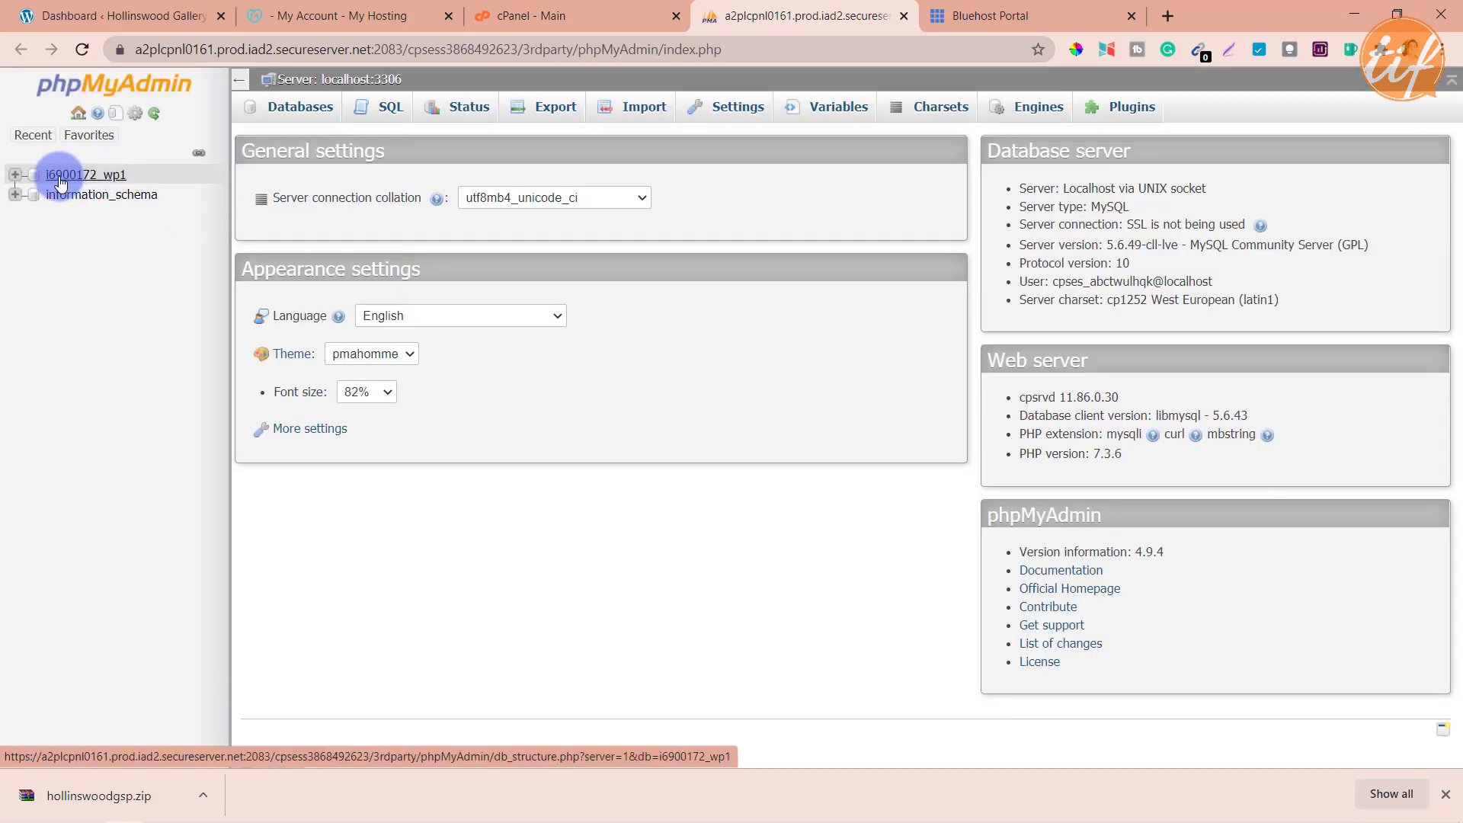
{"action": "left_click", "coordinate": [17, 178]}
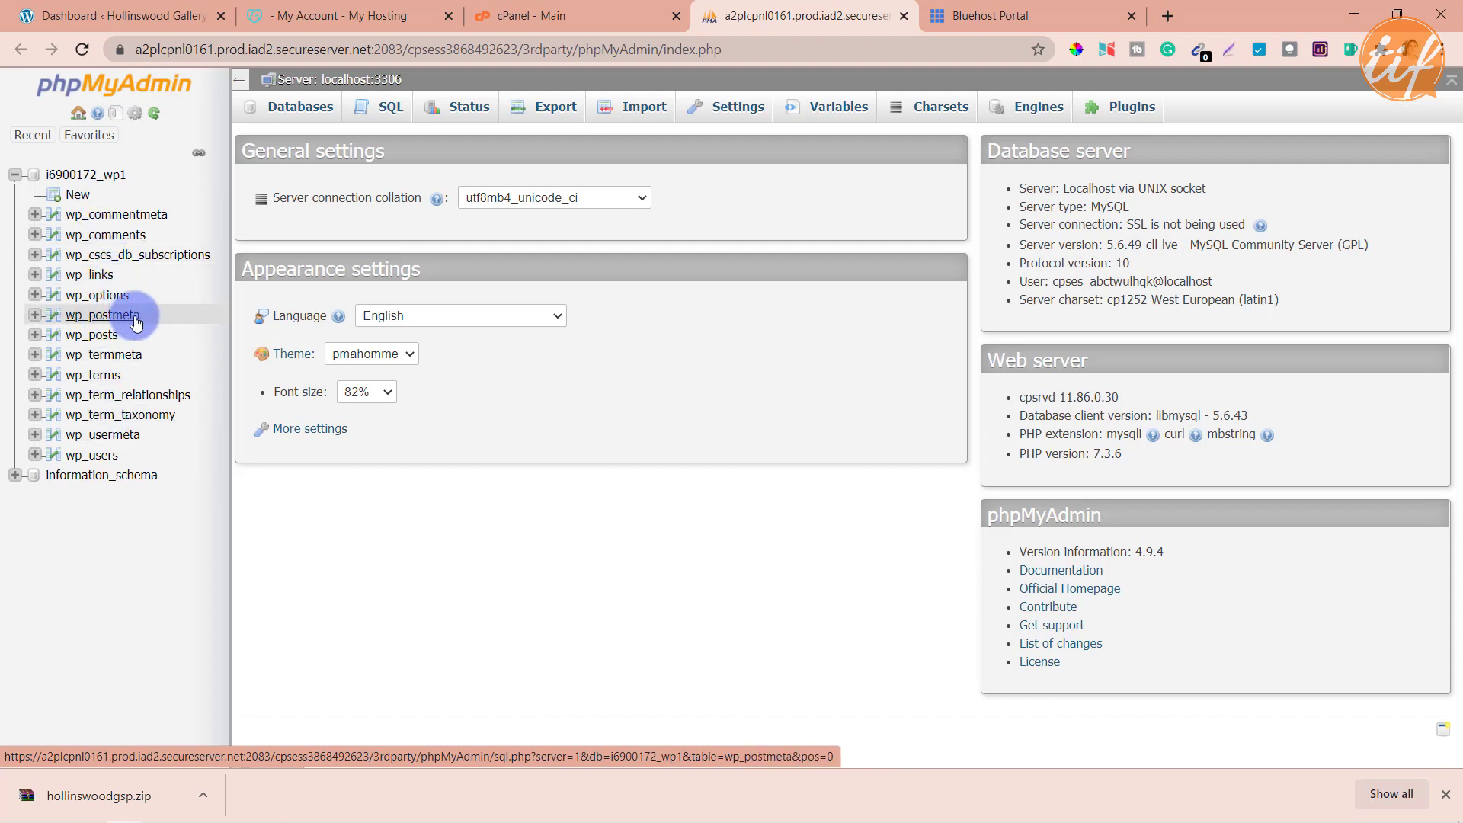
{"action": "left_click", "coordinate": [96, 176]}
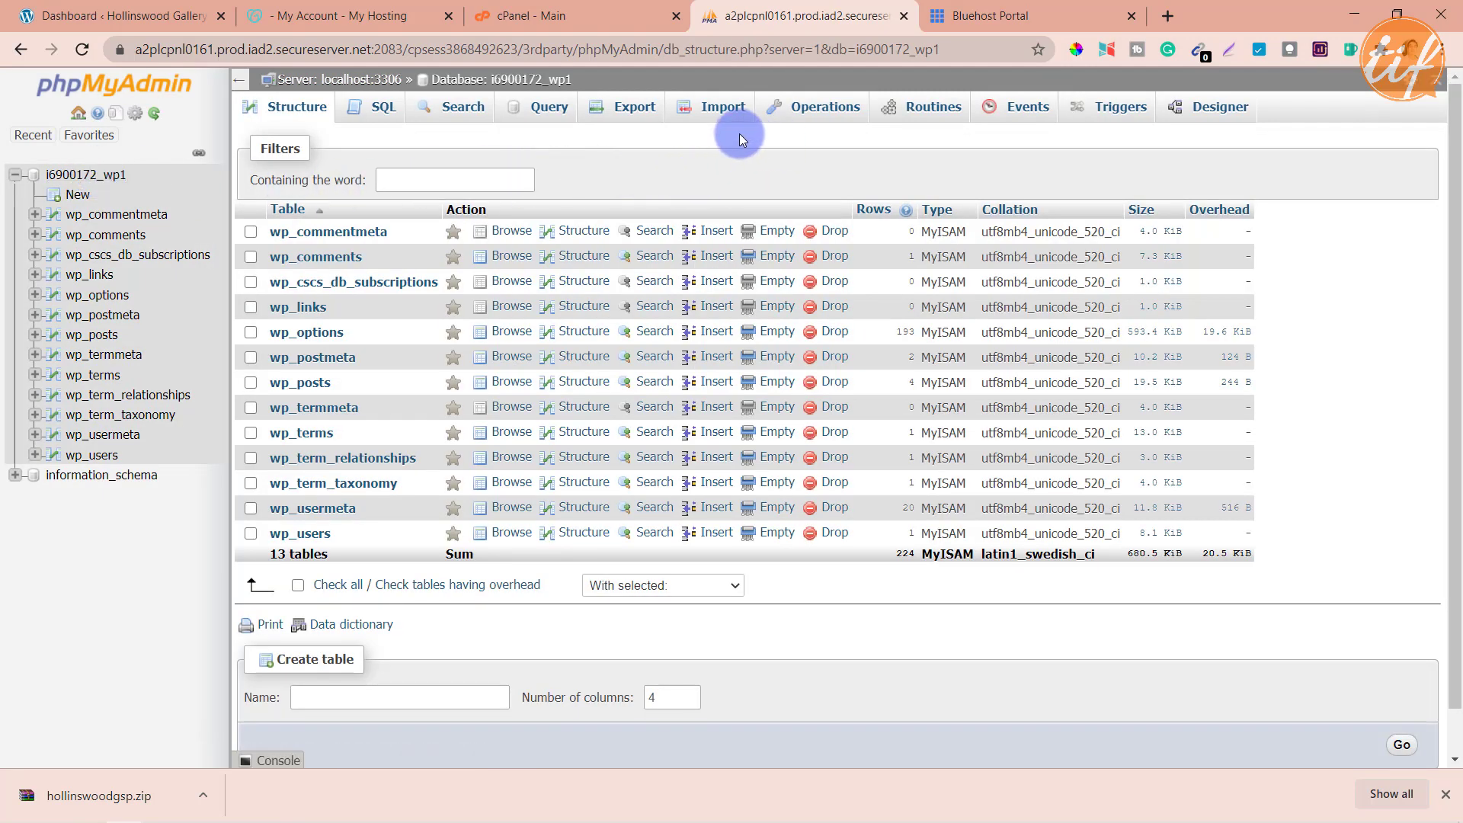
Export the database with the Quick method in SQL format, save it as i6900172_wp1.sql, and close phpMyAdmin and cPanel
{"action": "left_click", "coordinate": [634, 111]}
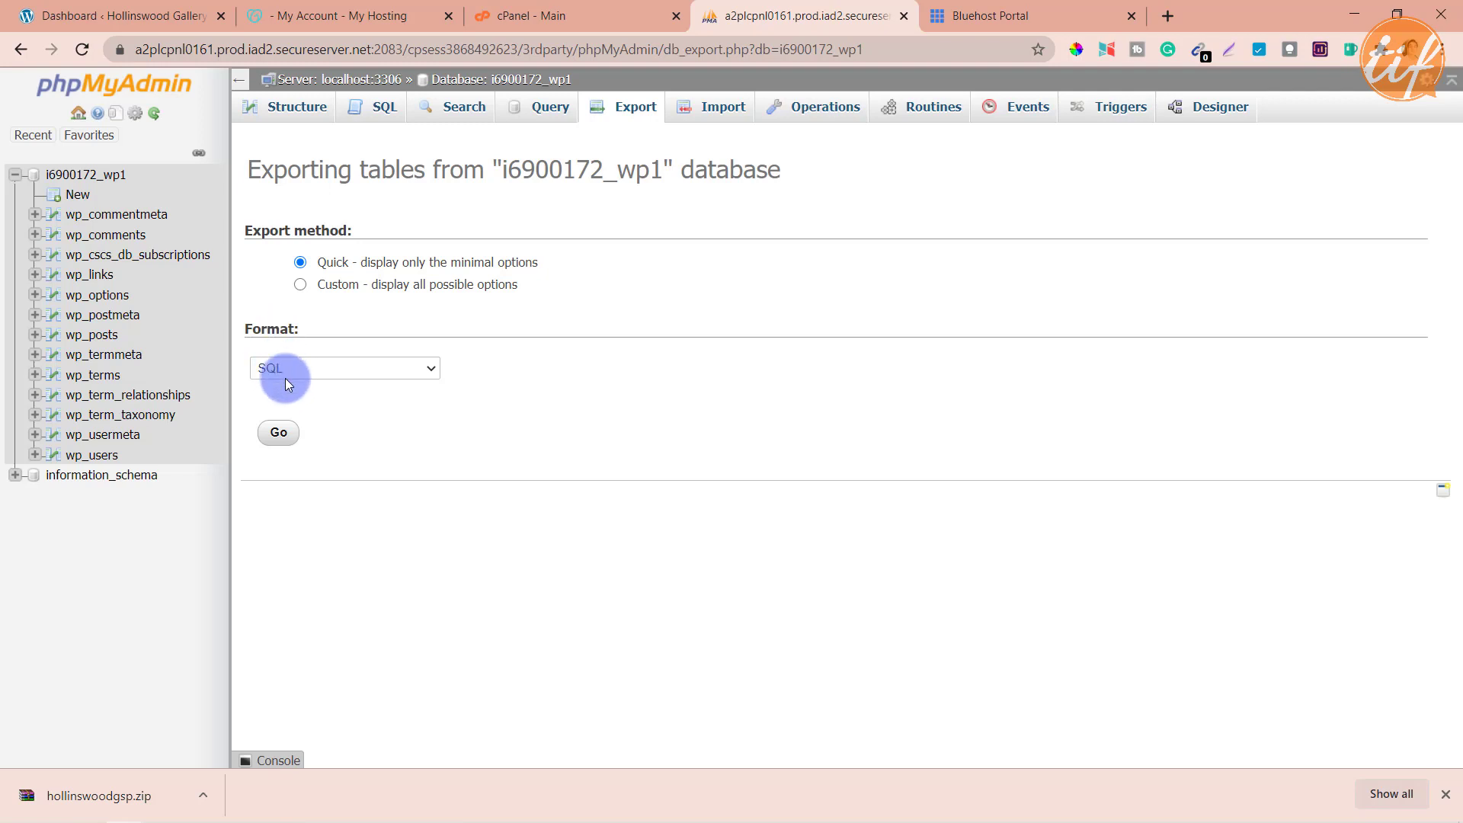
{"action": "left_click", "coordinate": [284, 432]}
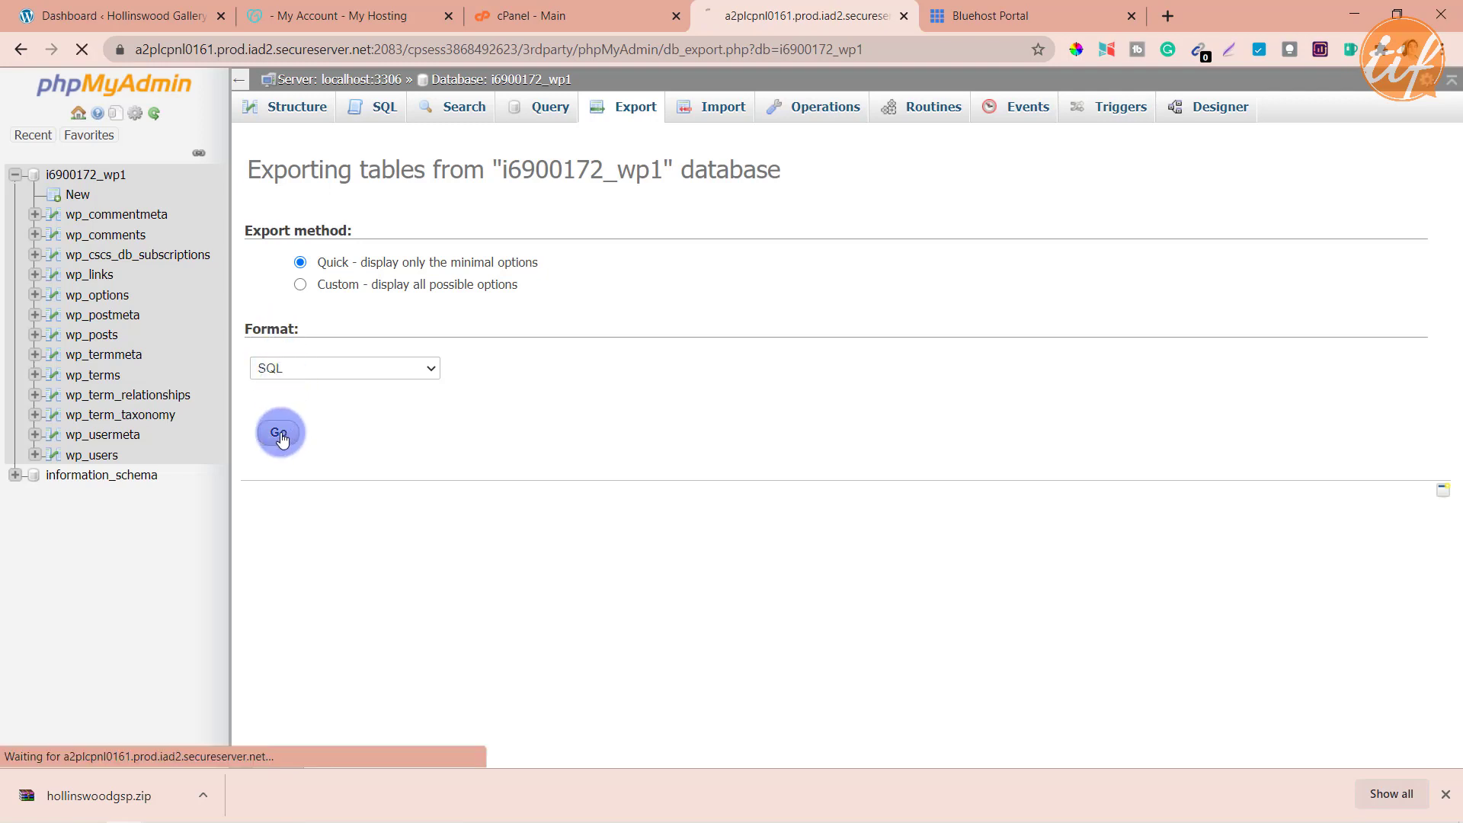
{"action": "scroll", "coordinate": [285, 438], "scroll_direction": "down", "scroll_amount": 5}
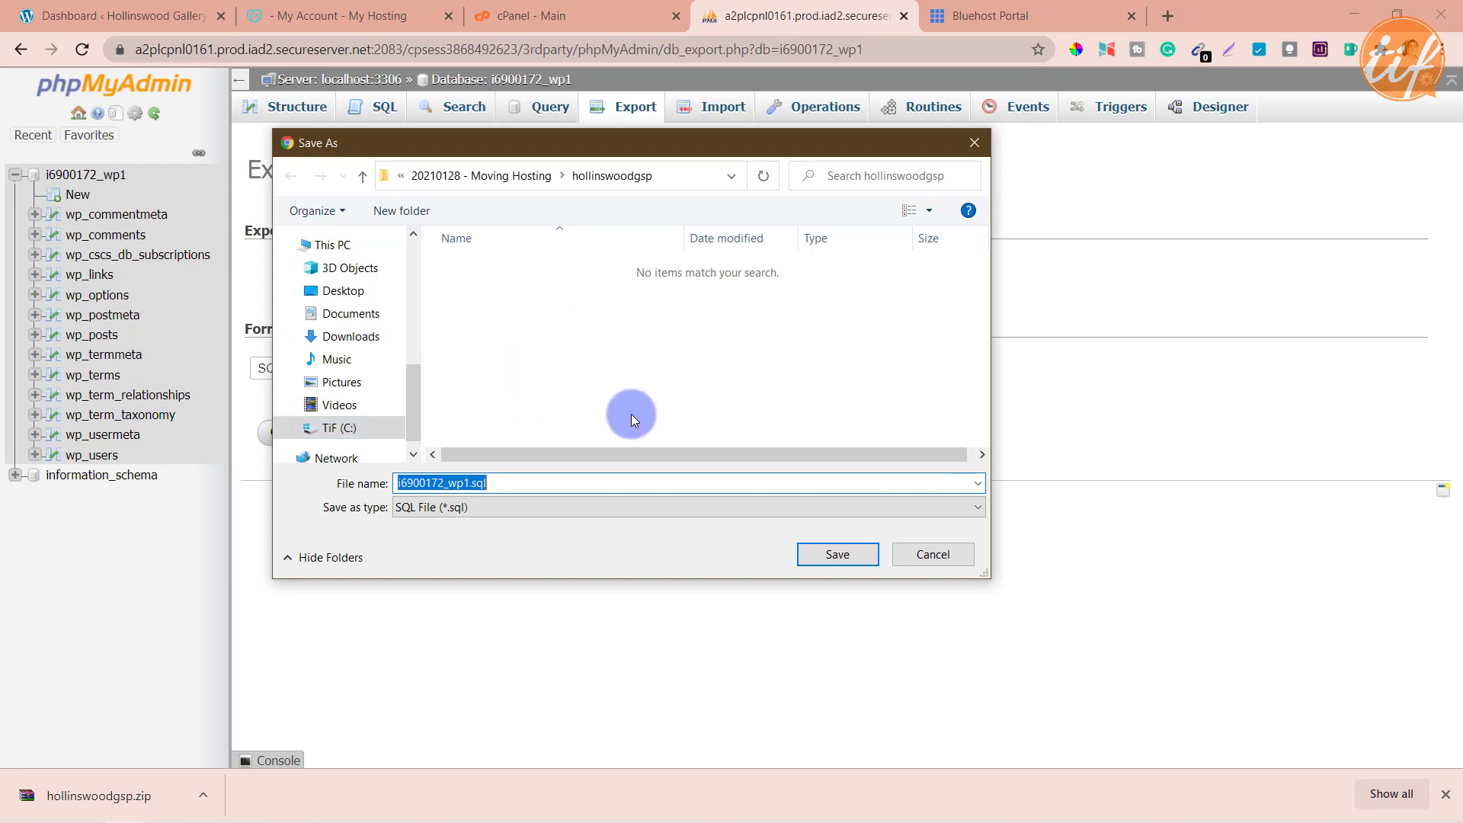
{"action": "left_click", "coordinate": [838, 553]}
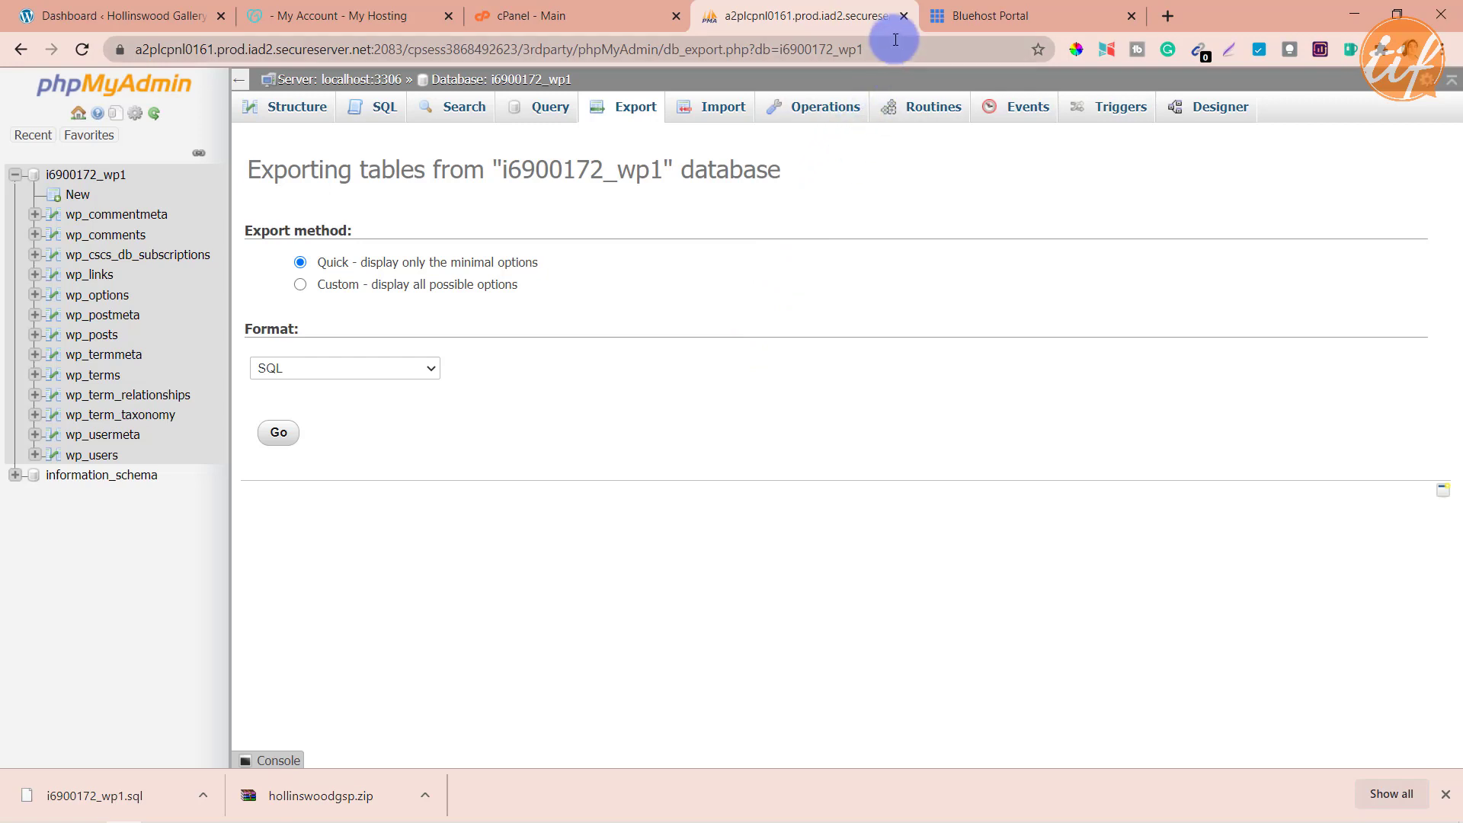
{"action": "left_click", "coordinate": [902, 16]}
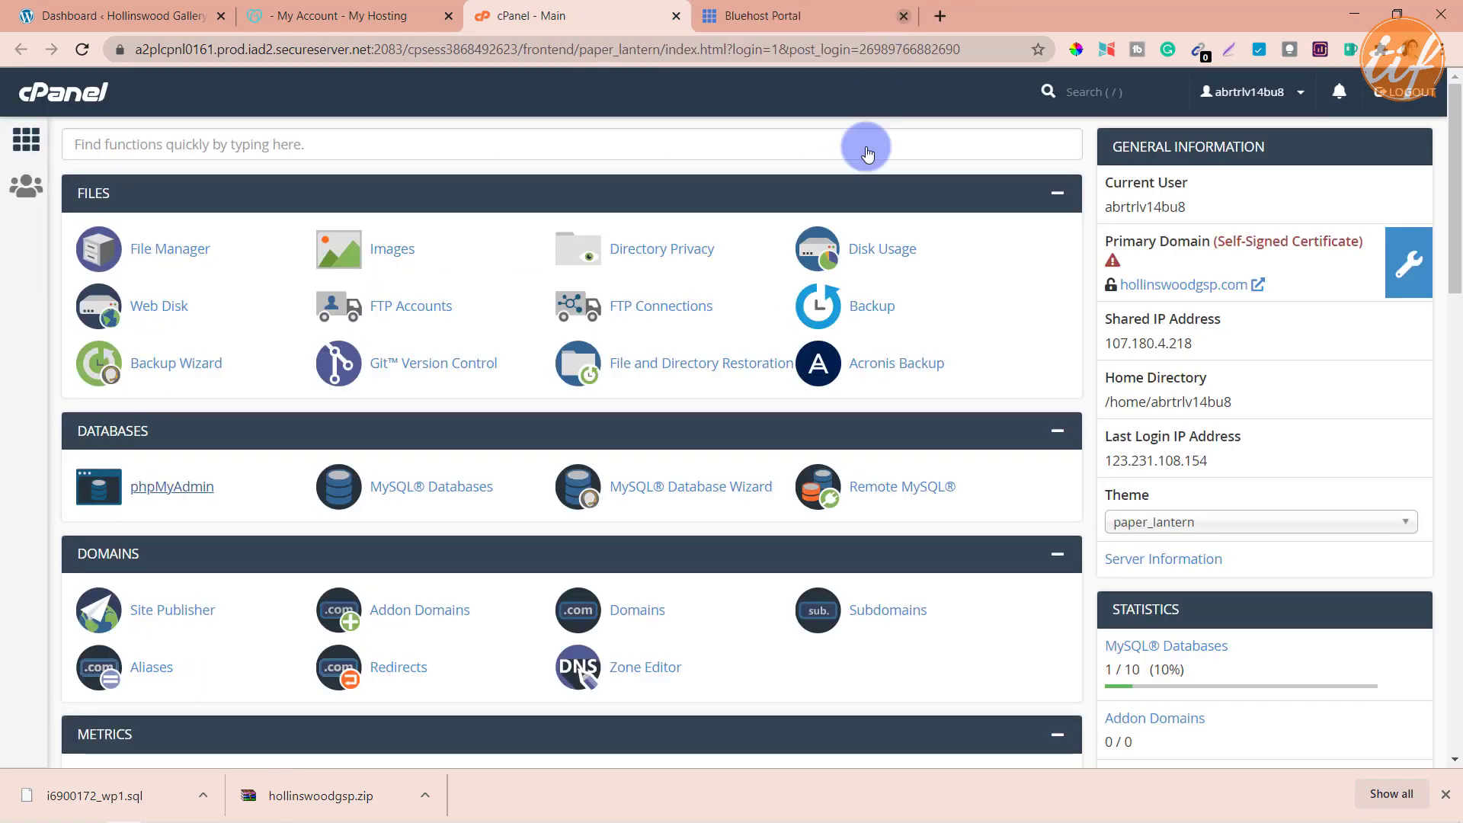
{"action": "left_click", "coordinate": [676, 16]}
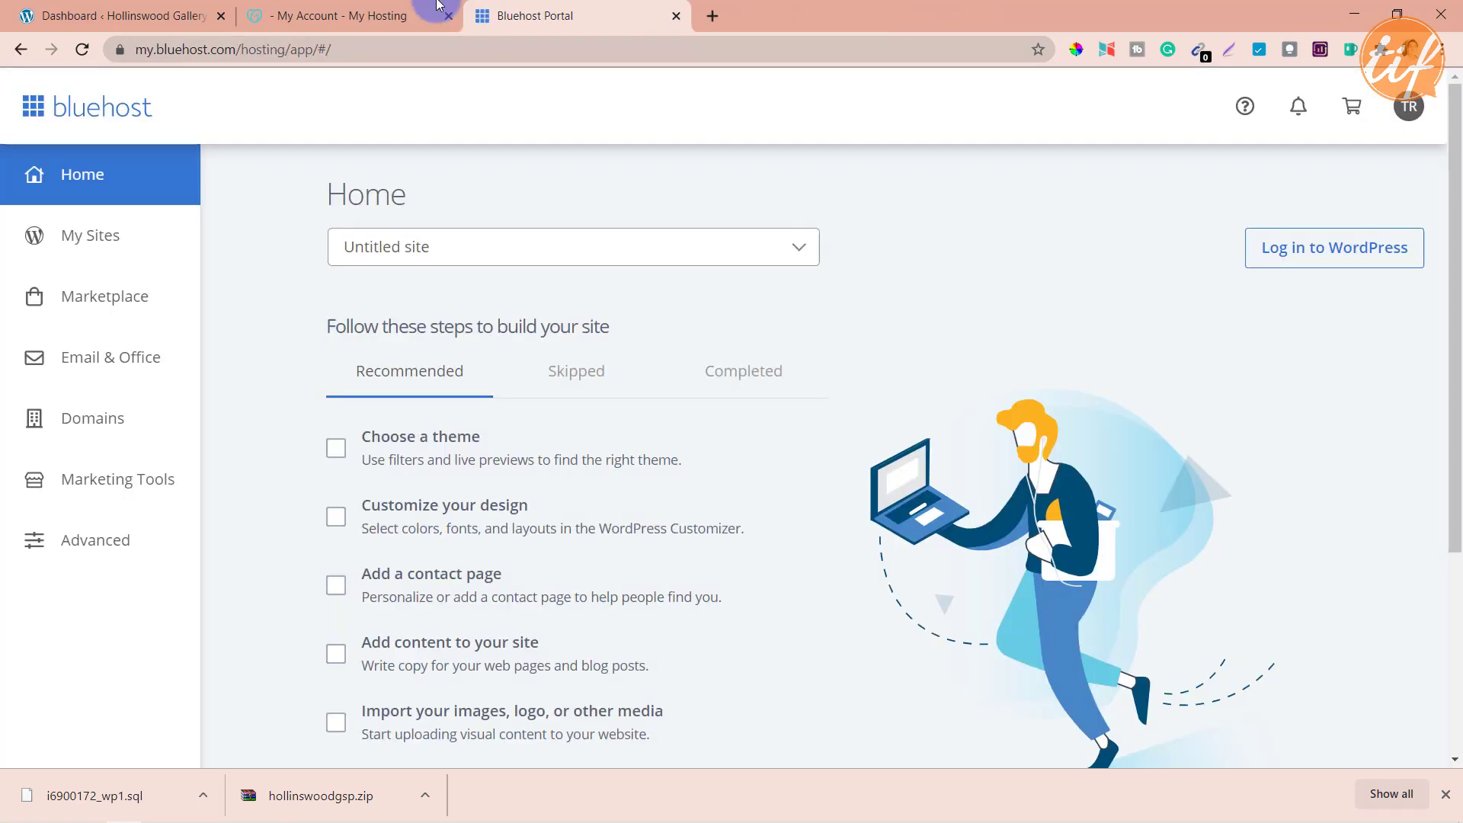
Return to the GoDaddy products and open the DNS management page for the hollinswoodgsp.com domain
{"action": "left_click", "coordinate": [376, 14]}
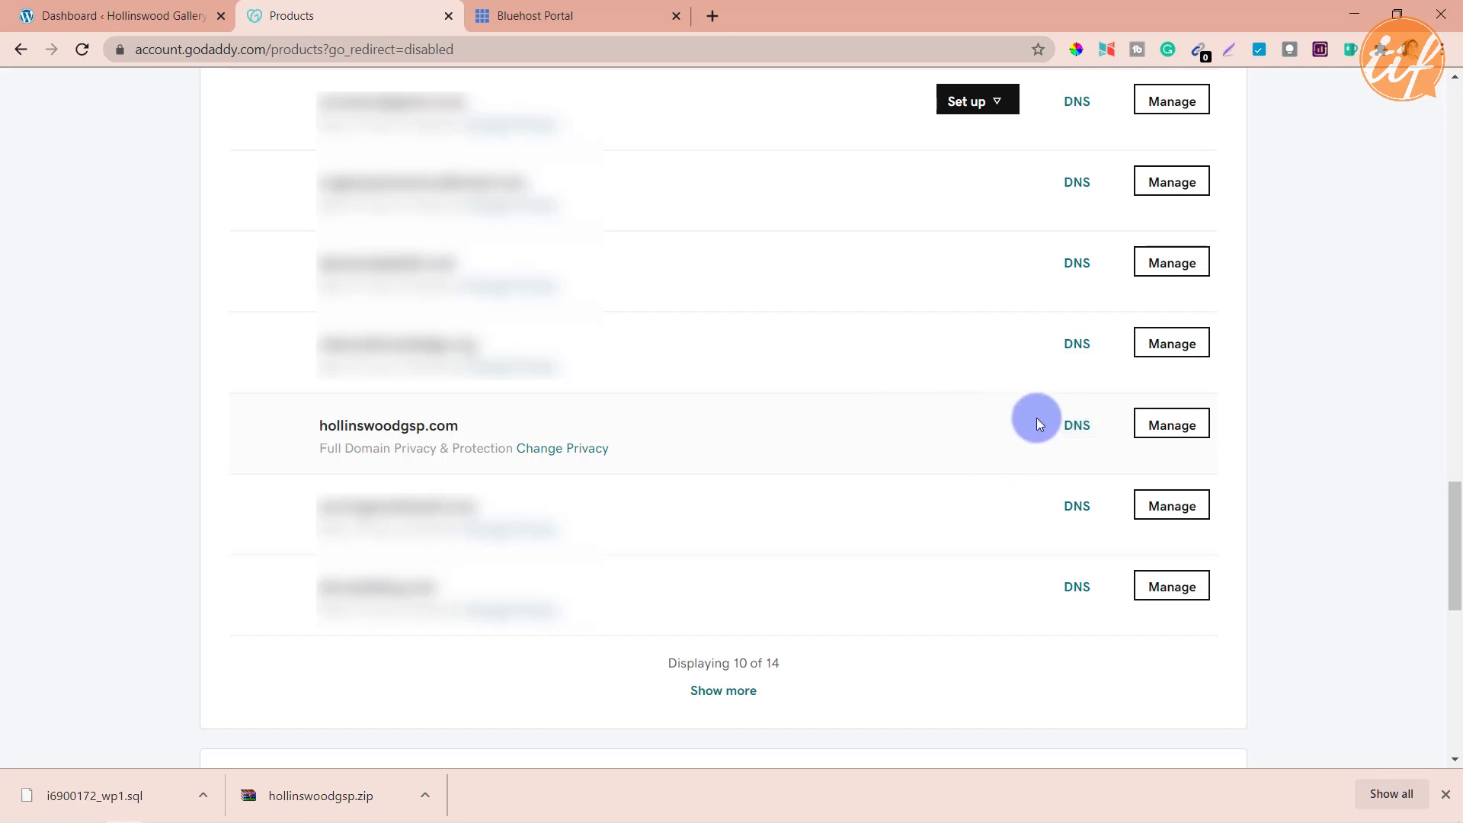
{"action": "left_click", "coordinate": [1072, 428]}
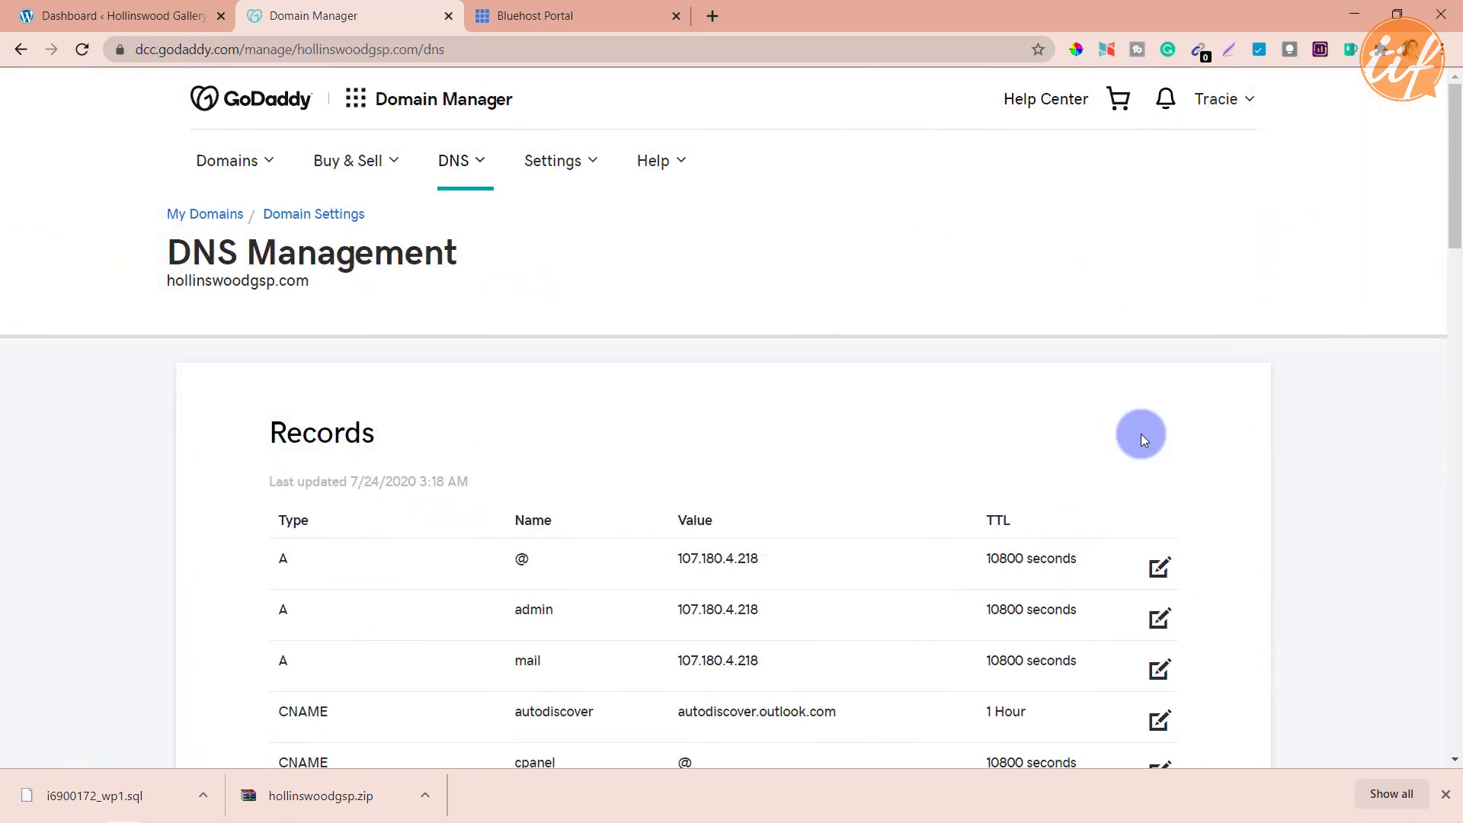
Start changing the nameservers of hollinswoodgsp.com and choose to enter custom nameservers
{"action": "scroll", "coordinate": [1141, 433], "scroll_direction": "down", "scroll_amount": 13}
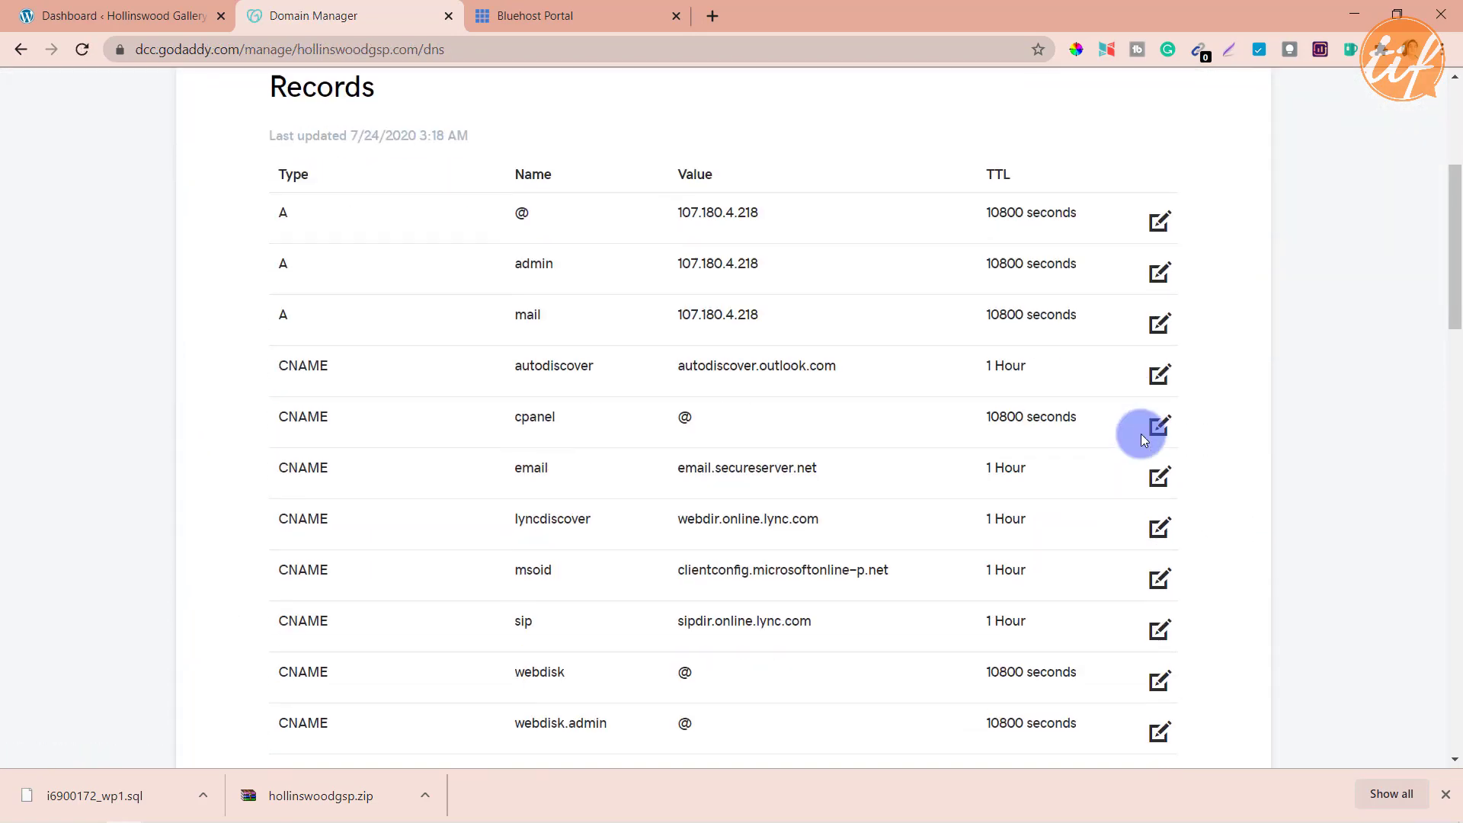
{"action": "scroll", "coordinate": [1140, 433], "scroll_direction": "down", "scroll_amount": 7}
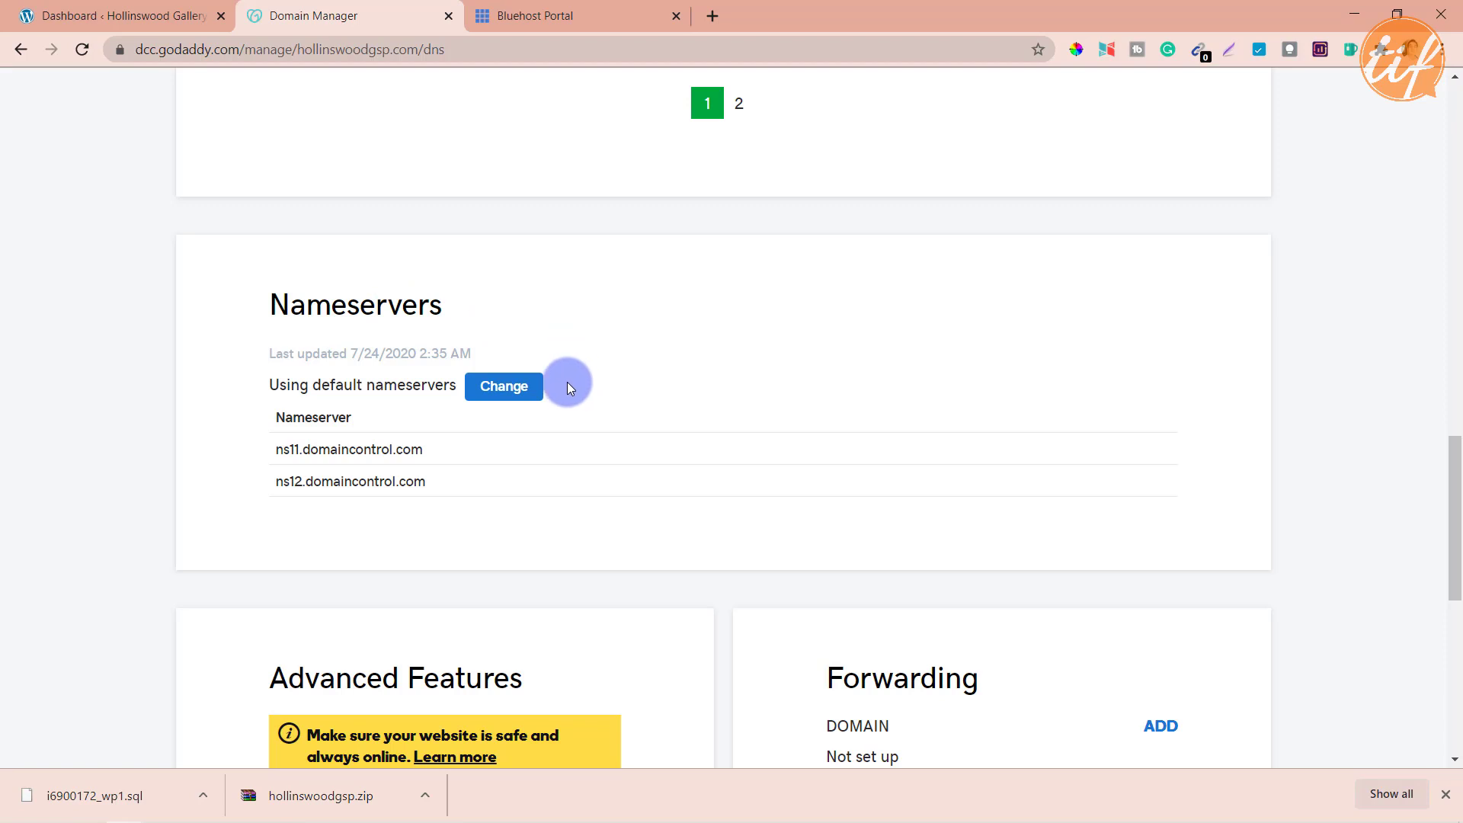
{"action": "left_click", "coordinate": [509, 395]}
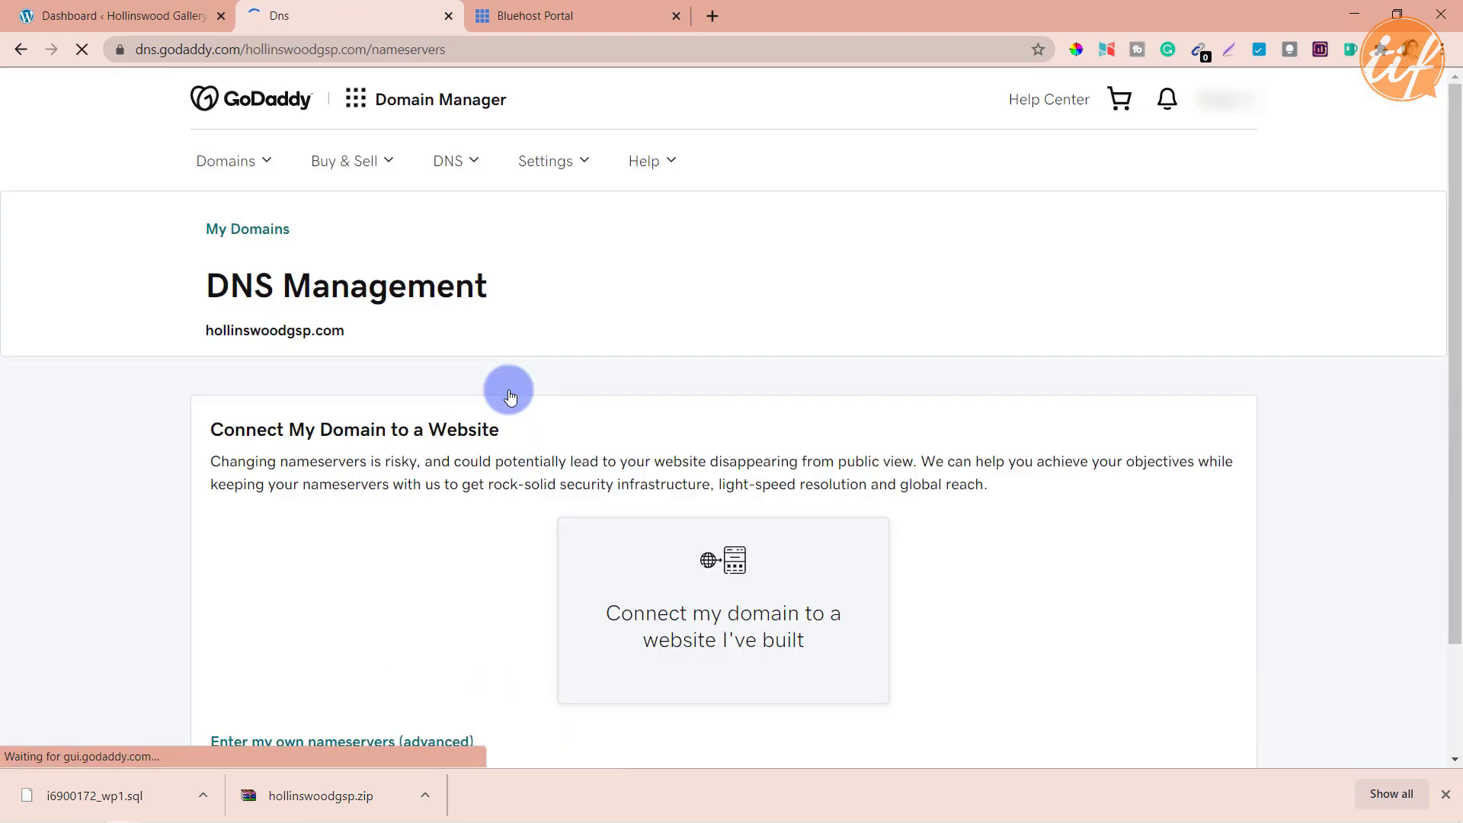
{"action": "scroll", "coordinate": [509, 395], "scroll_direction": "down", "scroll_amount": 3}
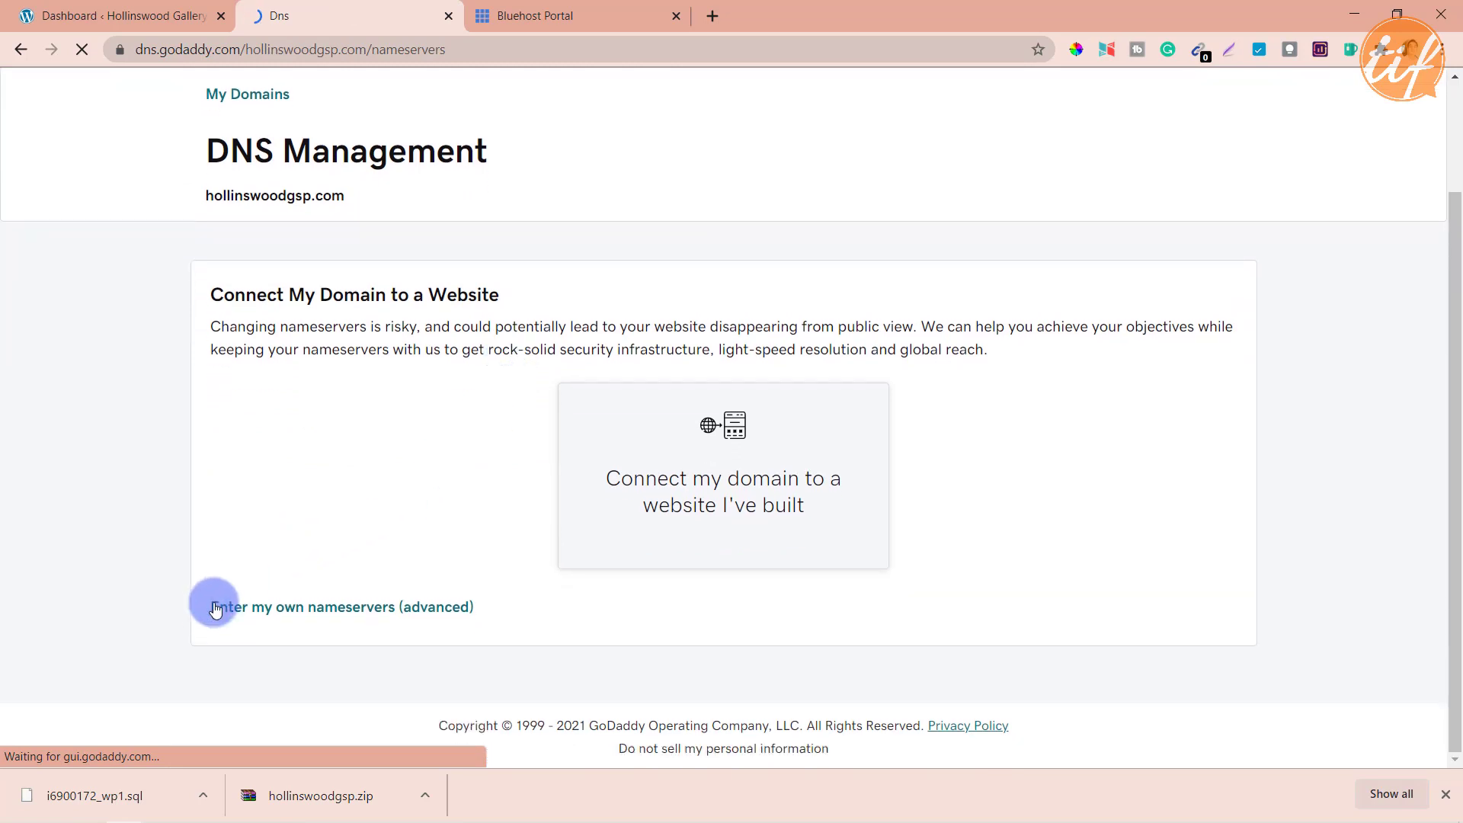
{"action": "left_click", "coordinate": [425, 614]}
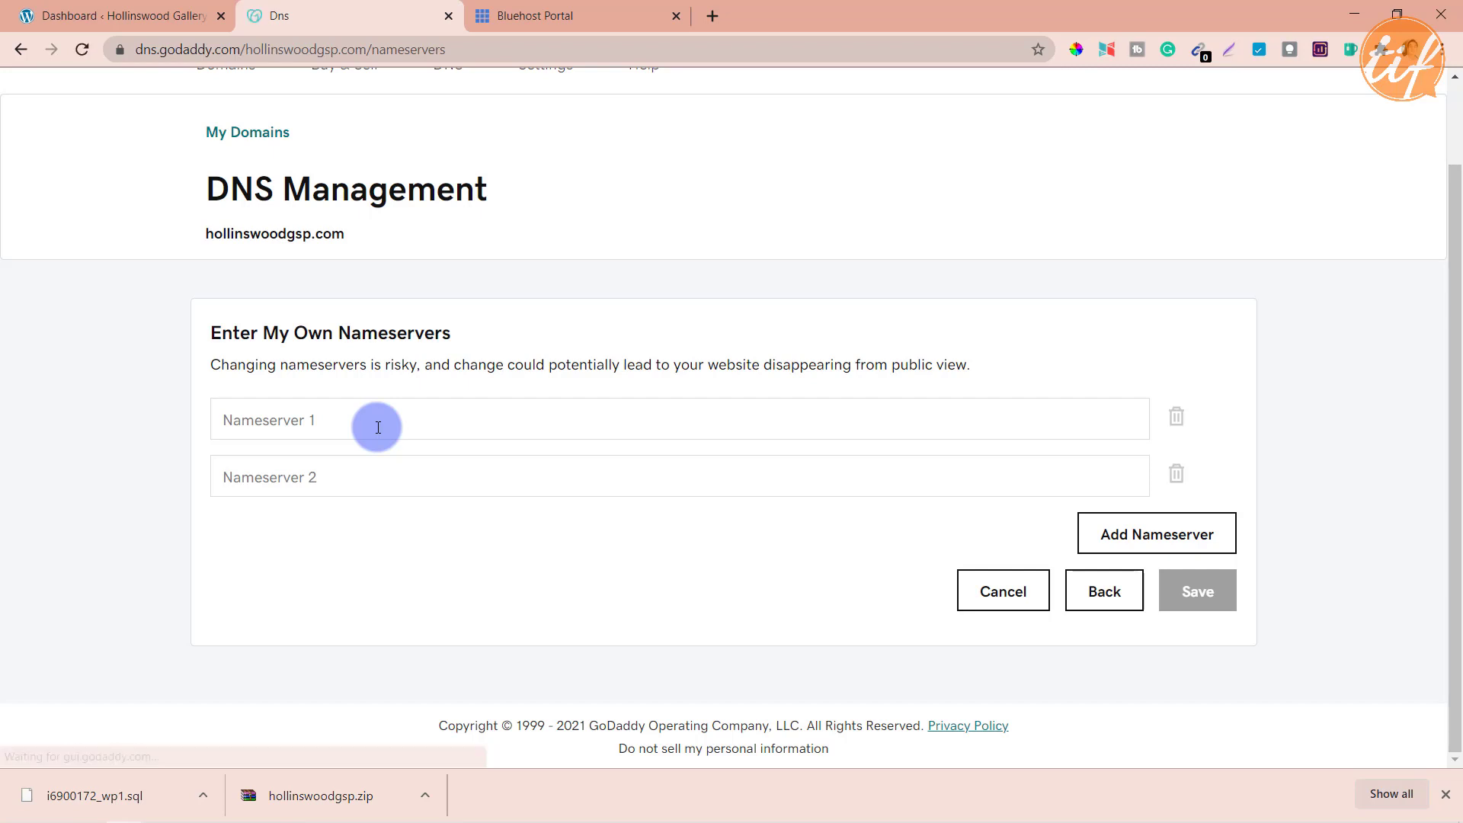
Set the two custom nameservers to ns1.bluehost.com and ns2.bluehost.com and save them
{"action": "left_click", "coordinate": [378, 426]}
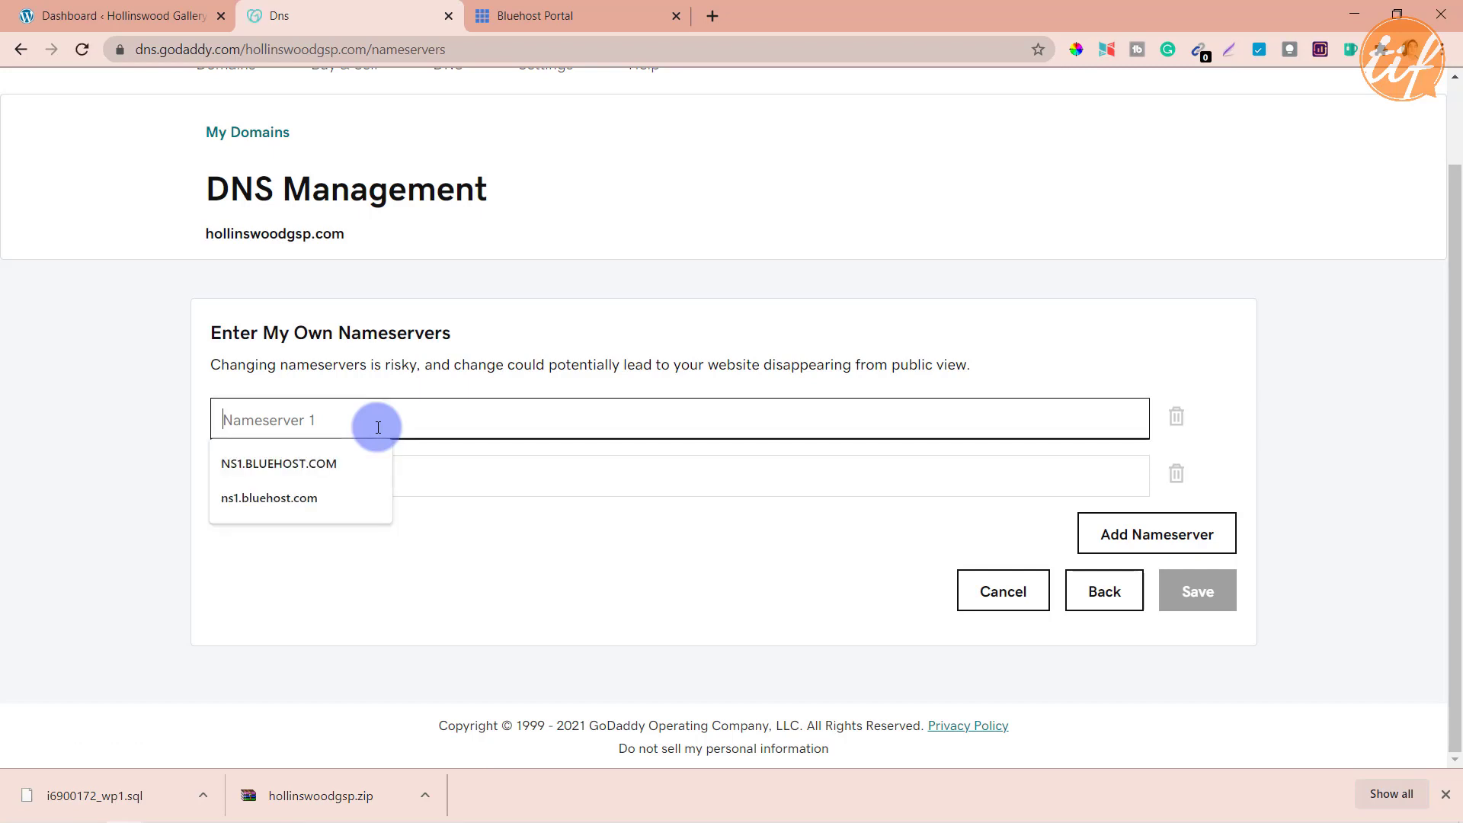
{"action": "left_click", "coordinate": [304, 498]}
{"action": "left_click", "coordinate": [304, 495]}
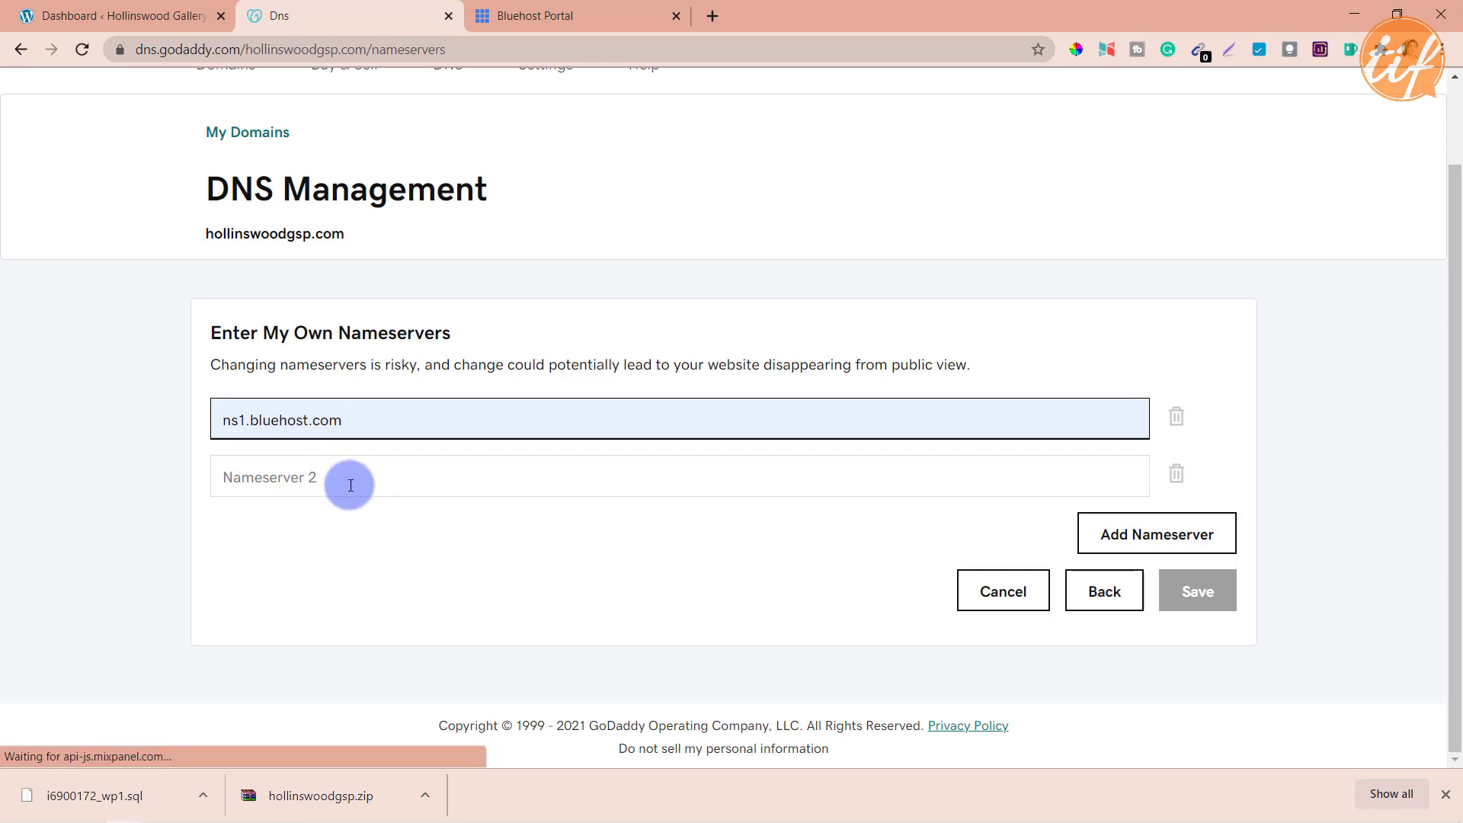
{"action": "left_click", "coordinate": [305, 554]}
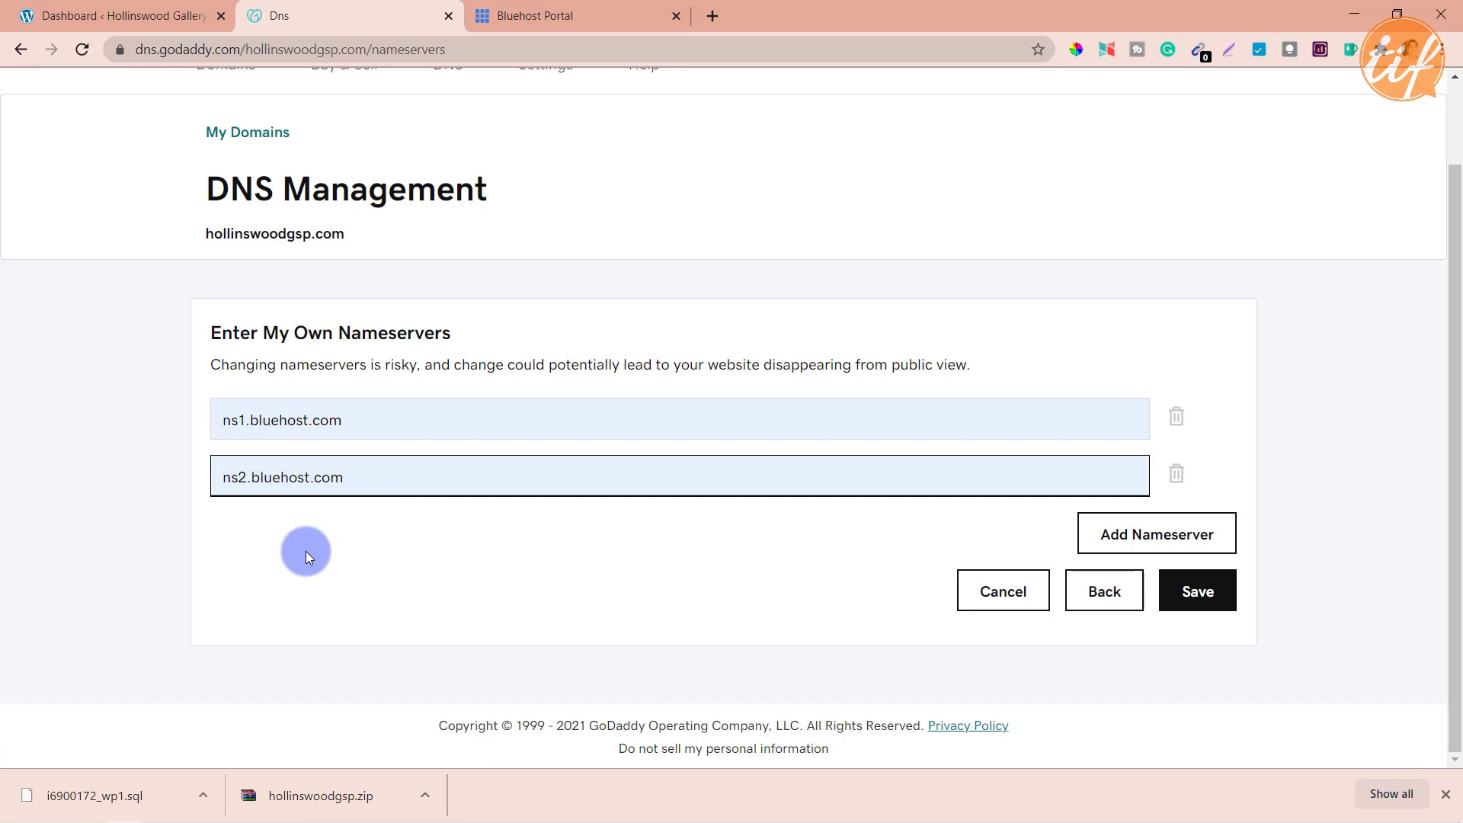
{"action": "left_click", "coordinate": [1200, 598]}
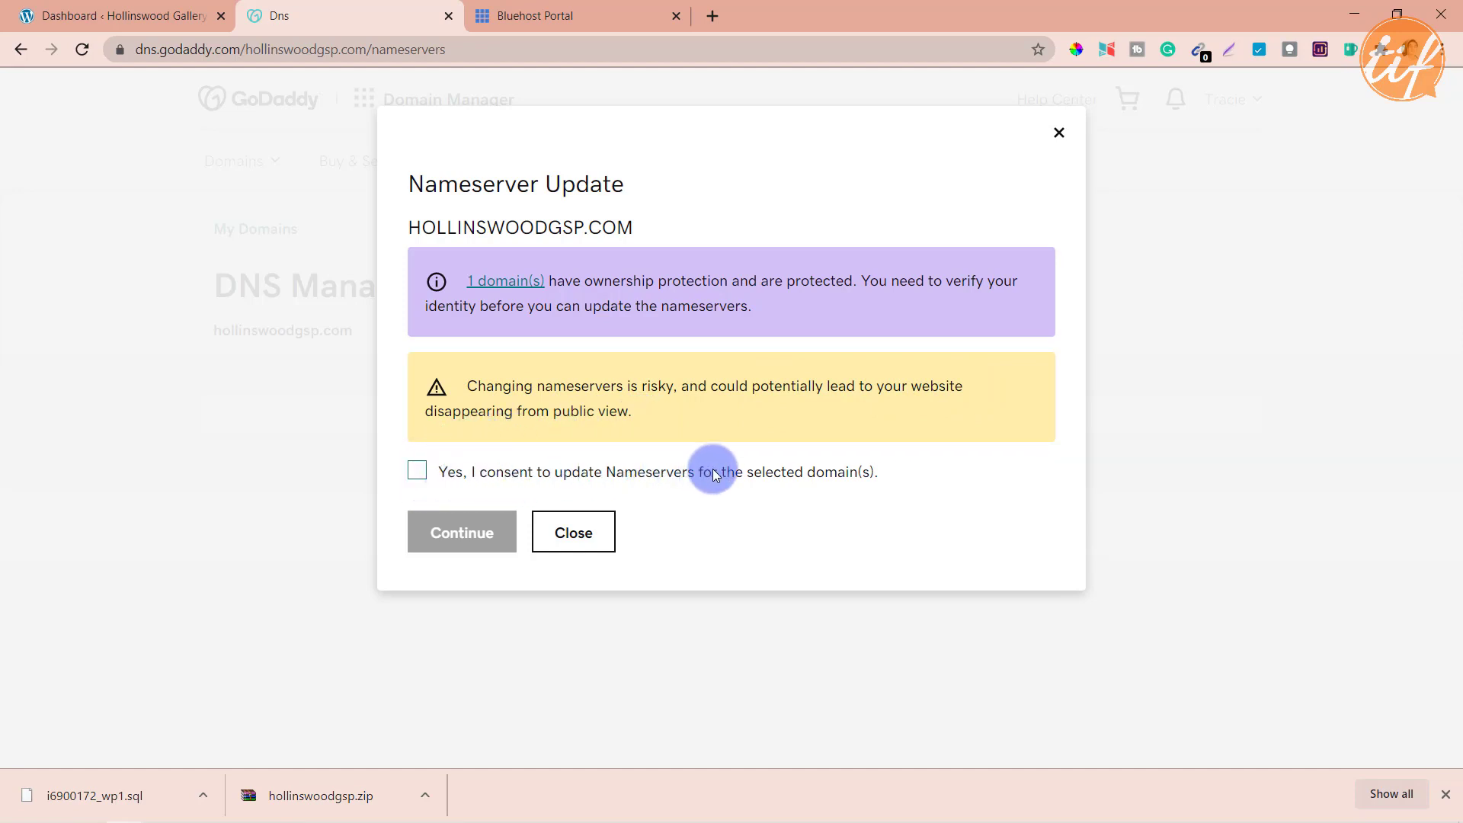
Consent to the nameserver update for hollinswoodgsp.com, continue with it, and check the domain's nameserver list
{"action": "left_click", "coordinate": [417, 471]}
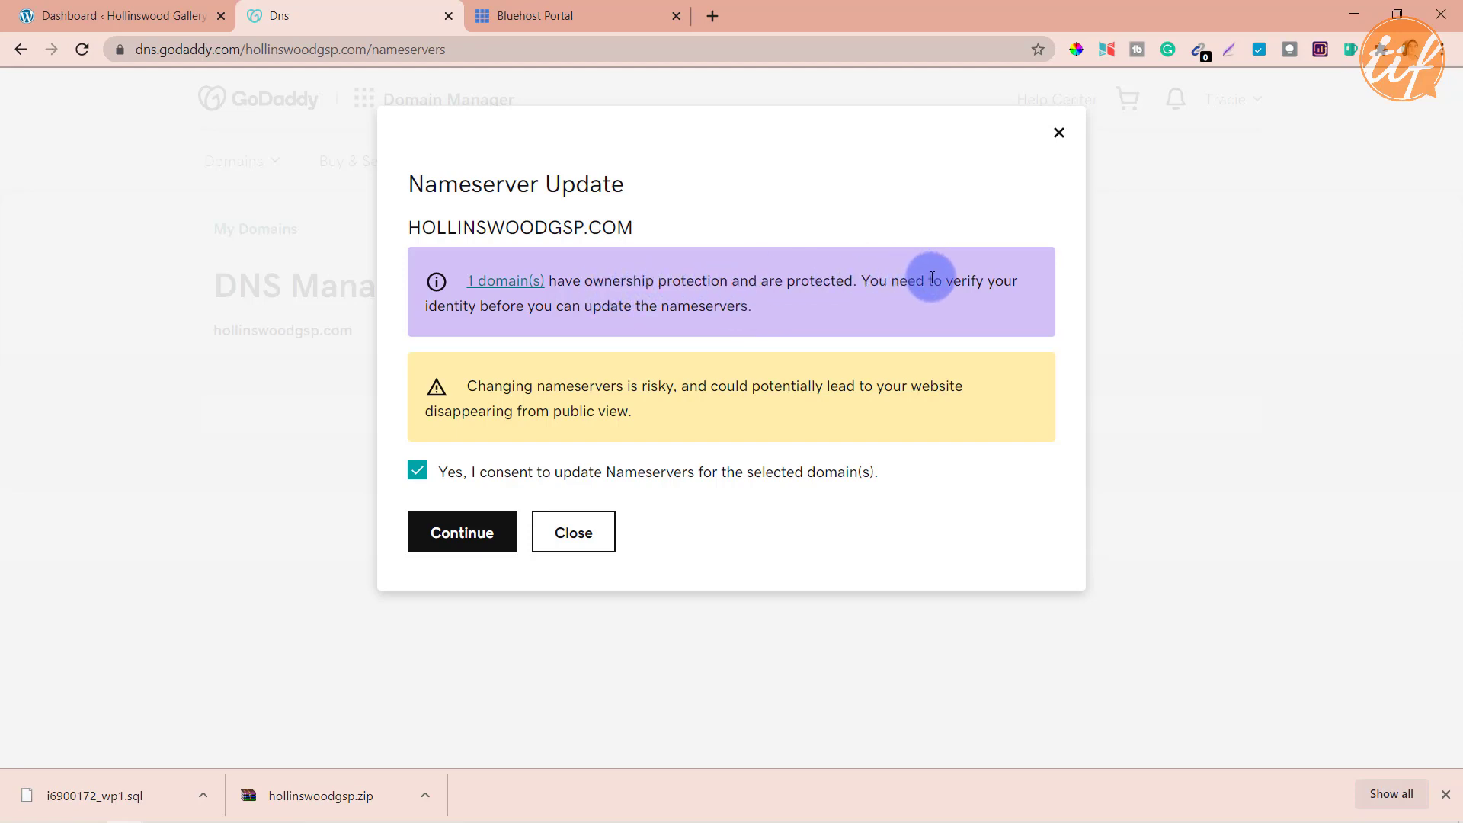
{"action": "left_click_drag", "start_coordinate": [946, 280], "coordinate": [480, 308]}
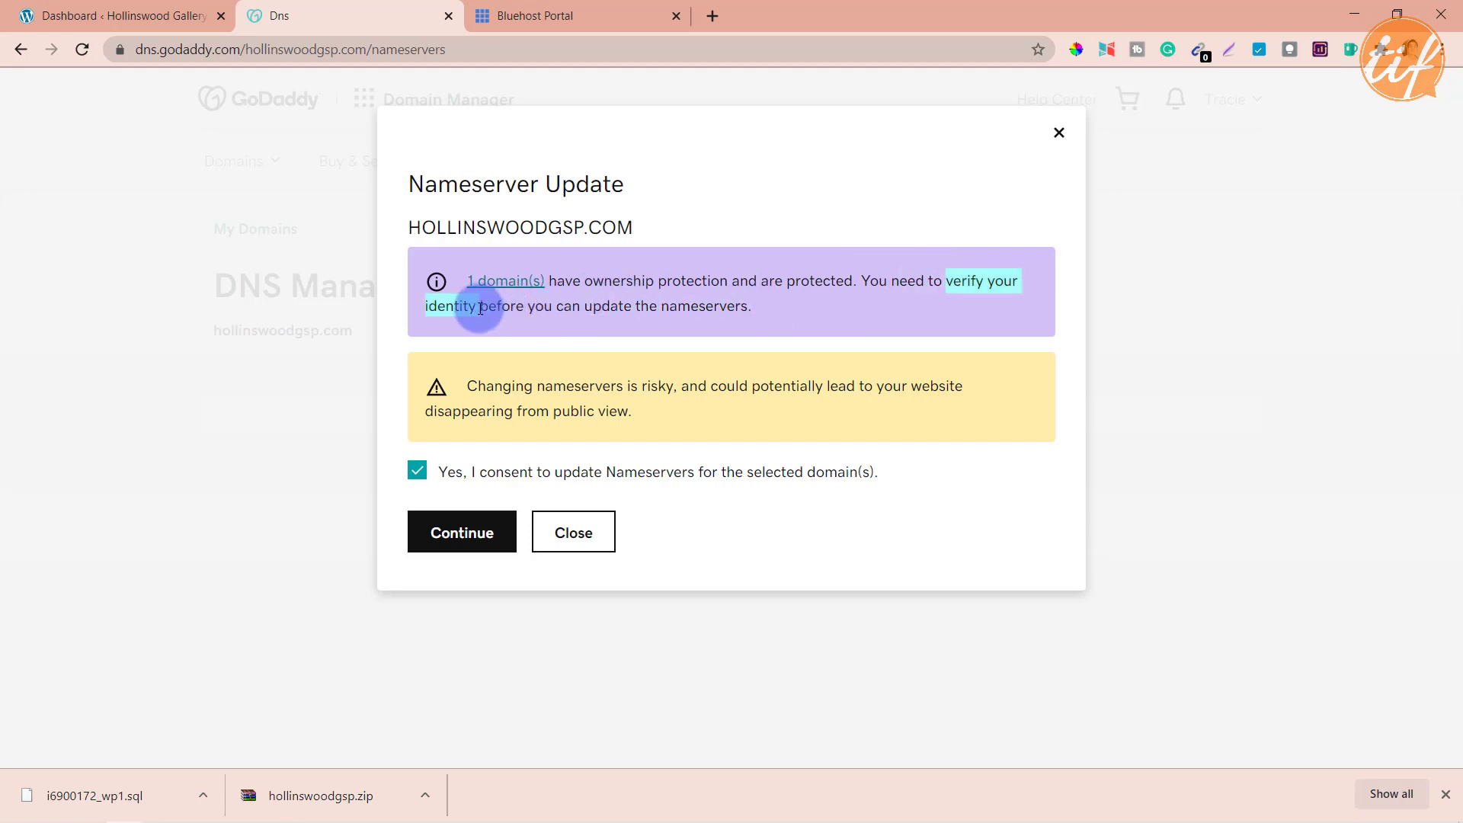
{"action": "left_click", "coordinate": [752, 305]}
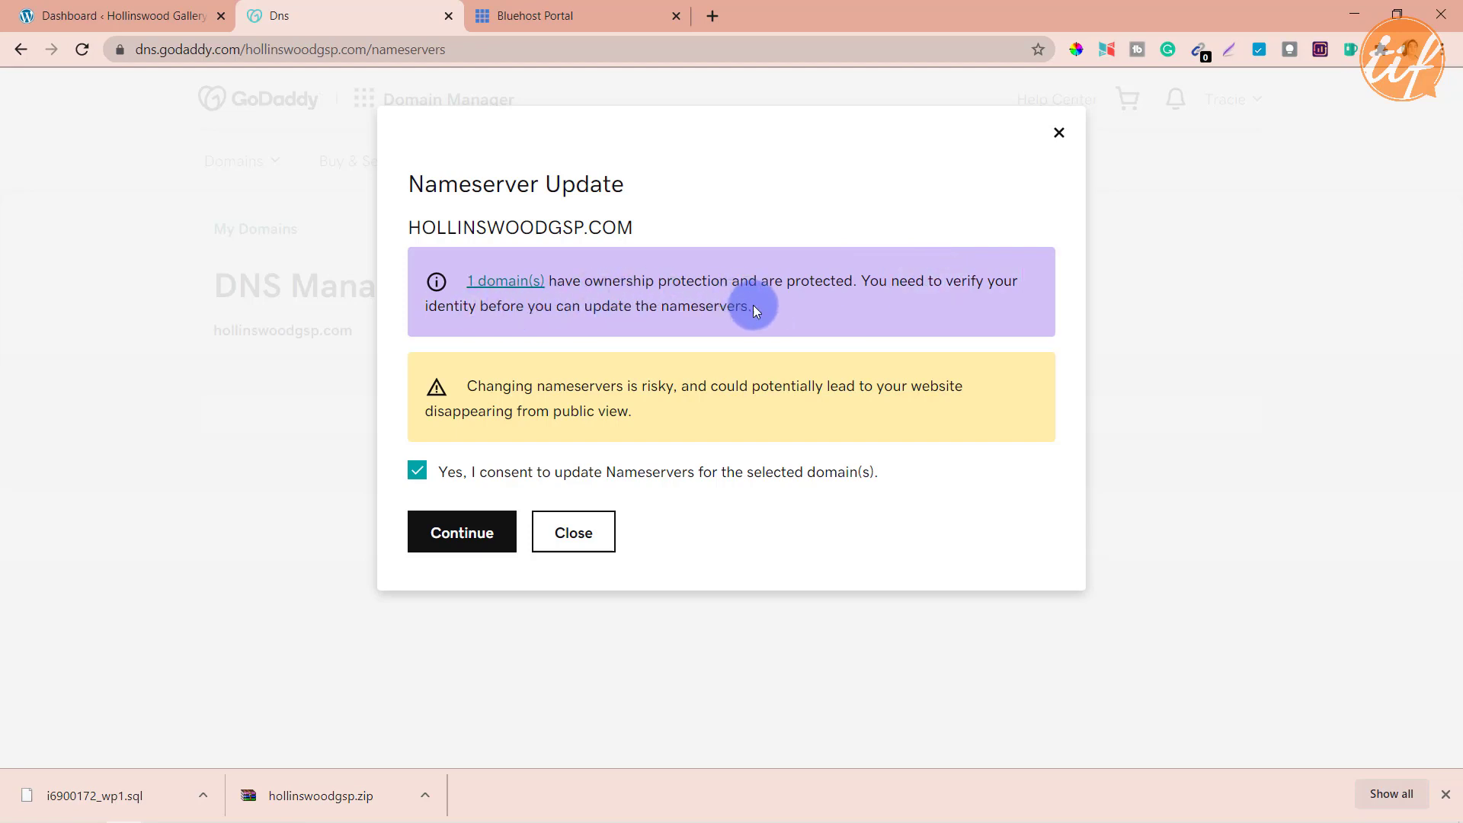
{"action": "left_click", "coordinate": [464, 536]}
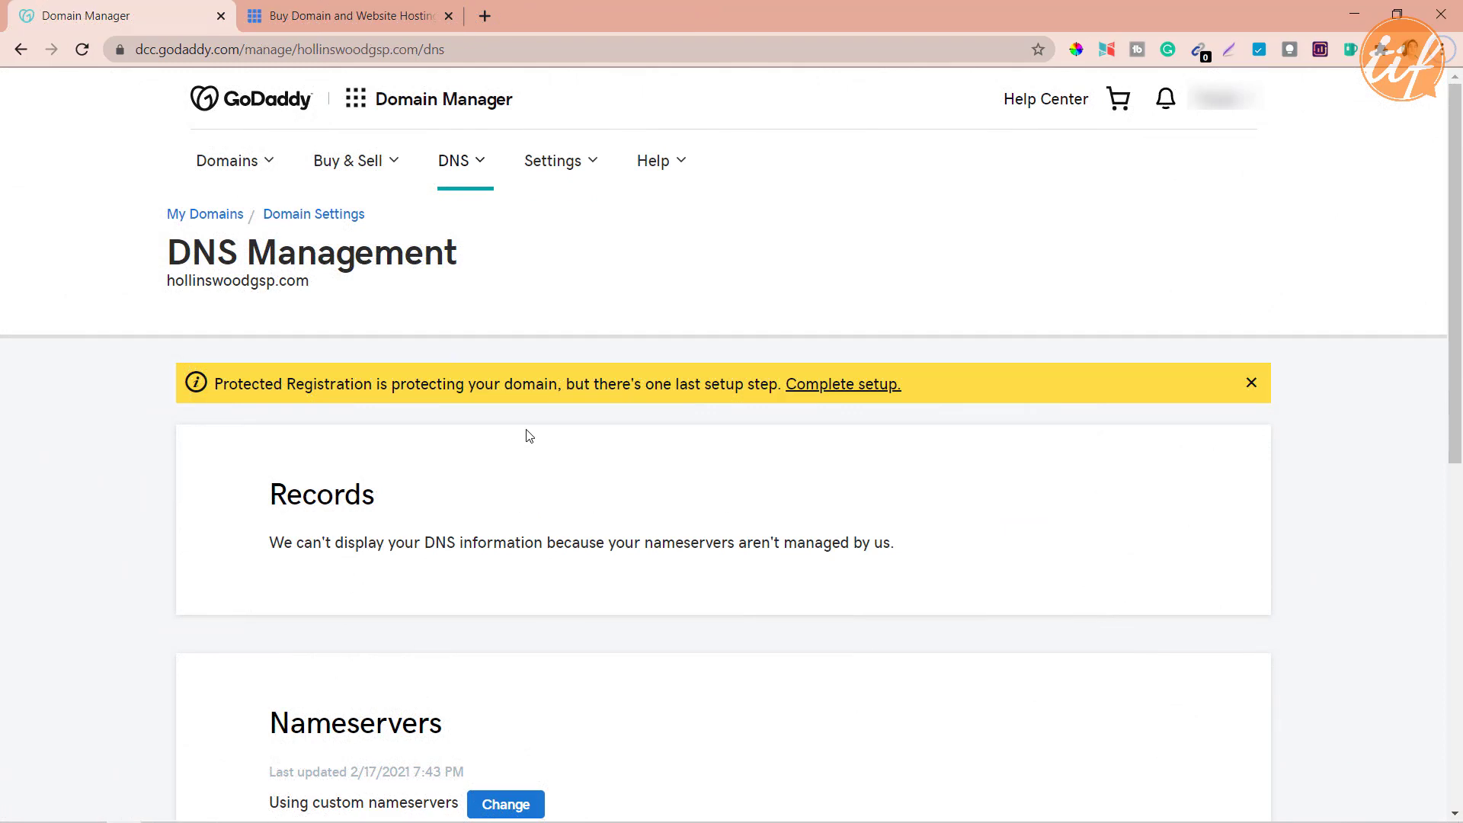
{"action": "scroll", "coordinate": [529, 436], "scroll_direction": "down", "scroll_amount": 2}
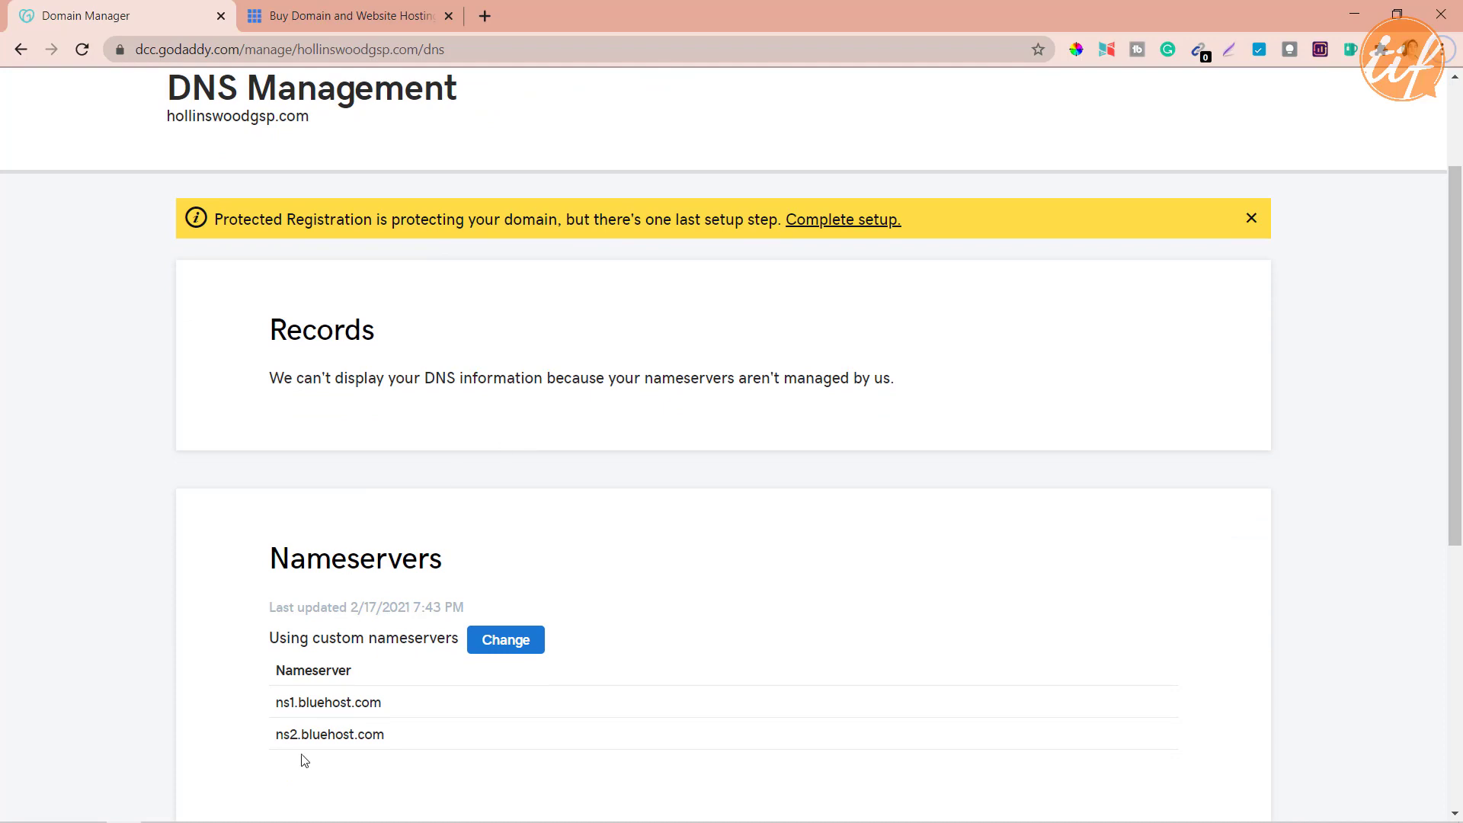
{"action": "scroll", "coordinate": [431, 734], "scroll_direction": "down", "scroll_amount": 2}
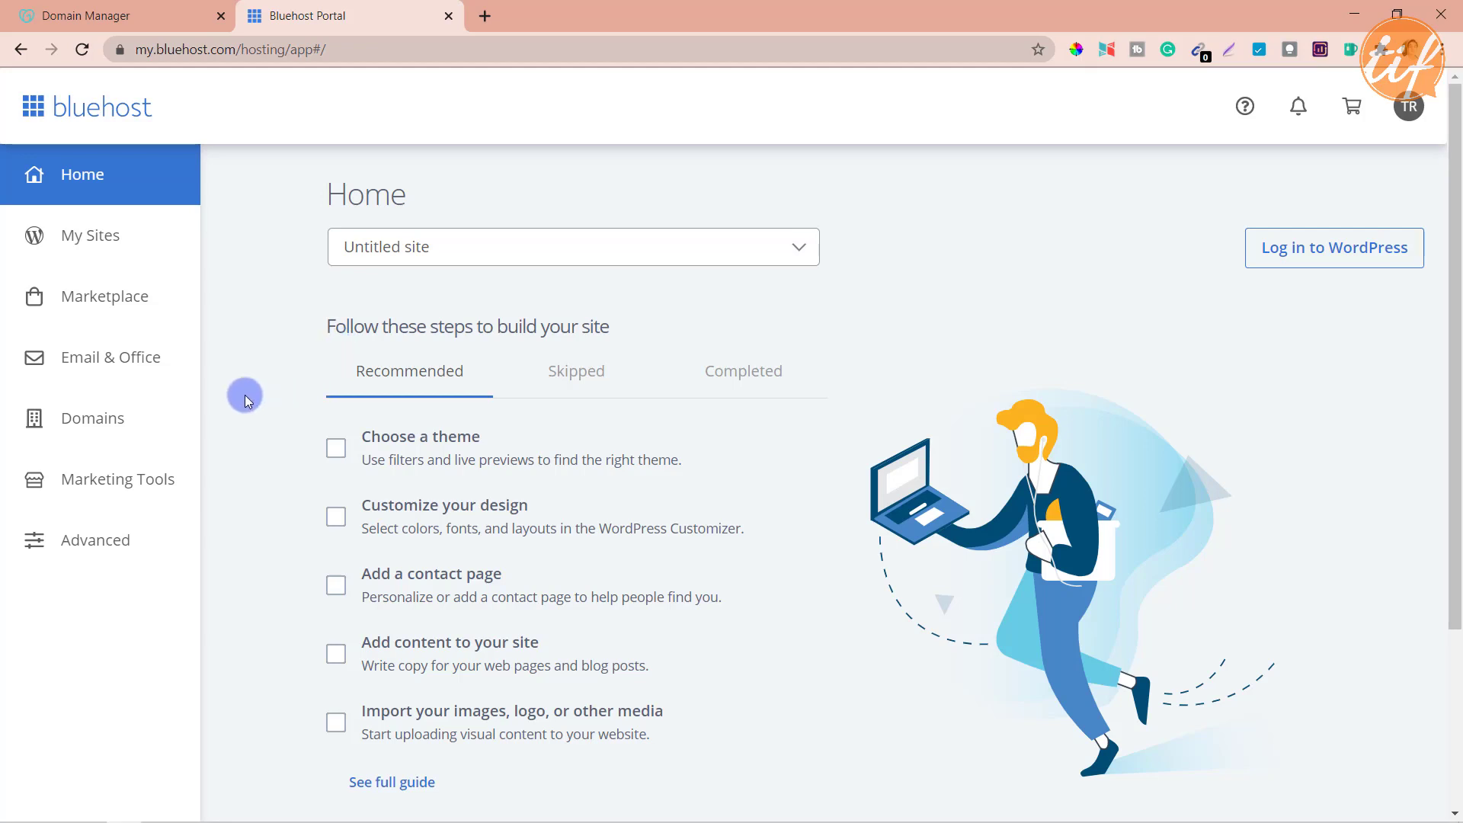
In the Bluehost portal, start assigning hollinswoodgsp.com as a domain not already associated with the account and check its ownership verification
{"action": "left_click", "coordinate": [94, 429]}
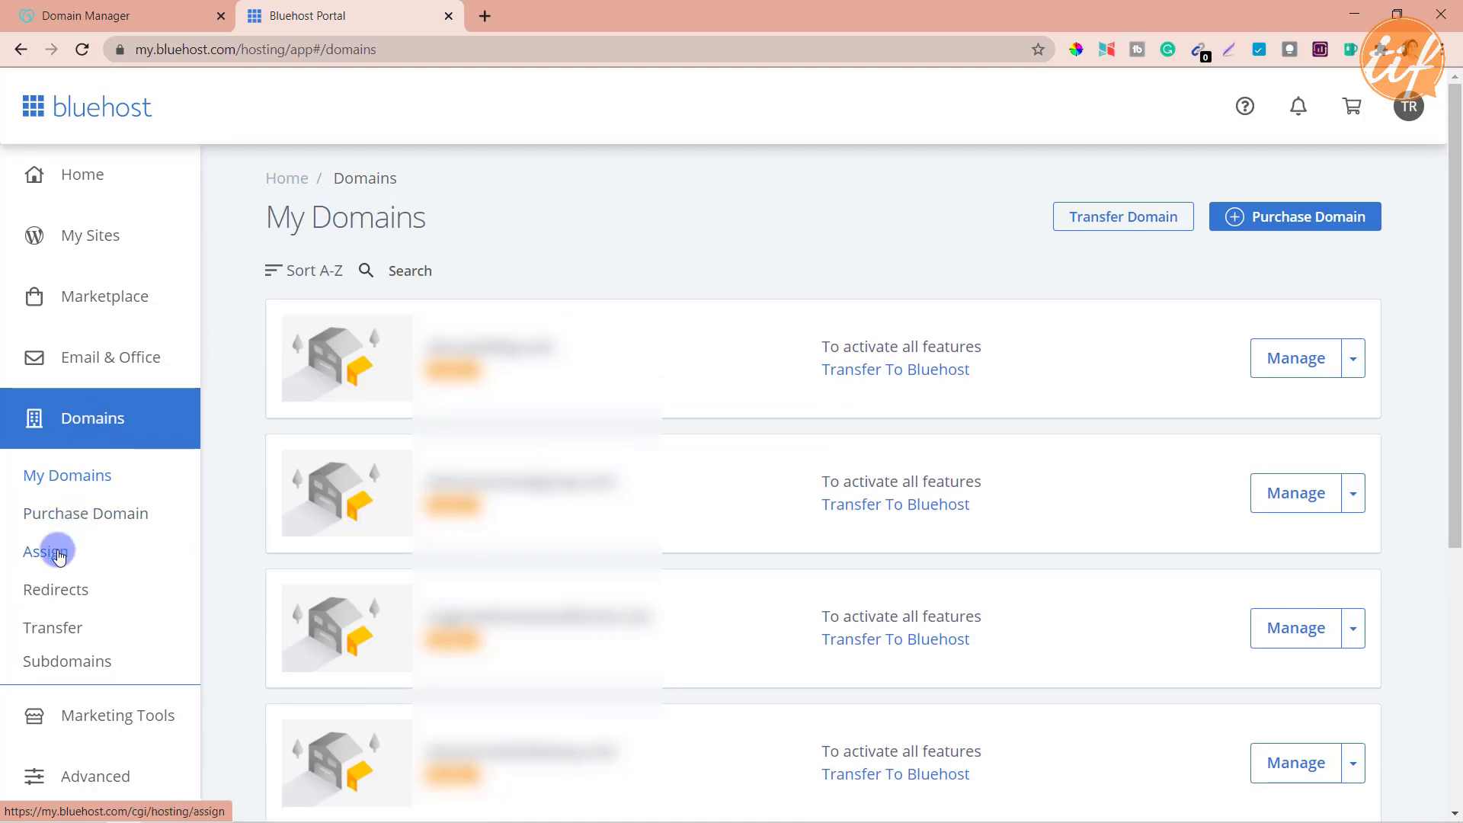
{"action": "left_click", "coordinate": [46, 551]}
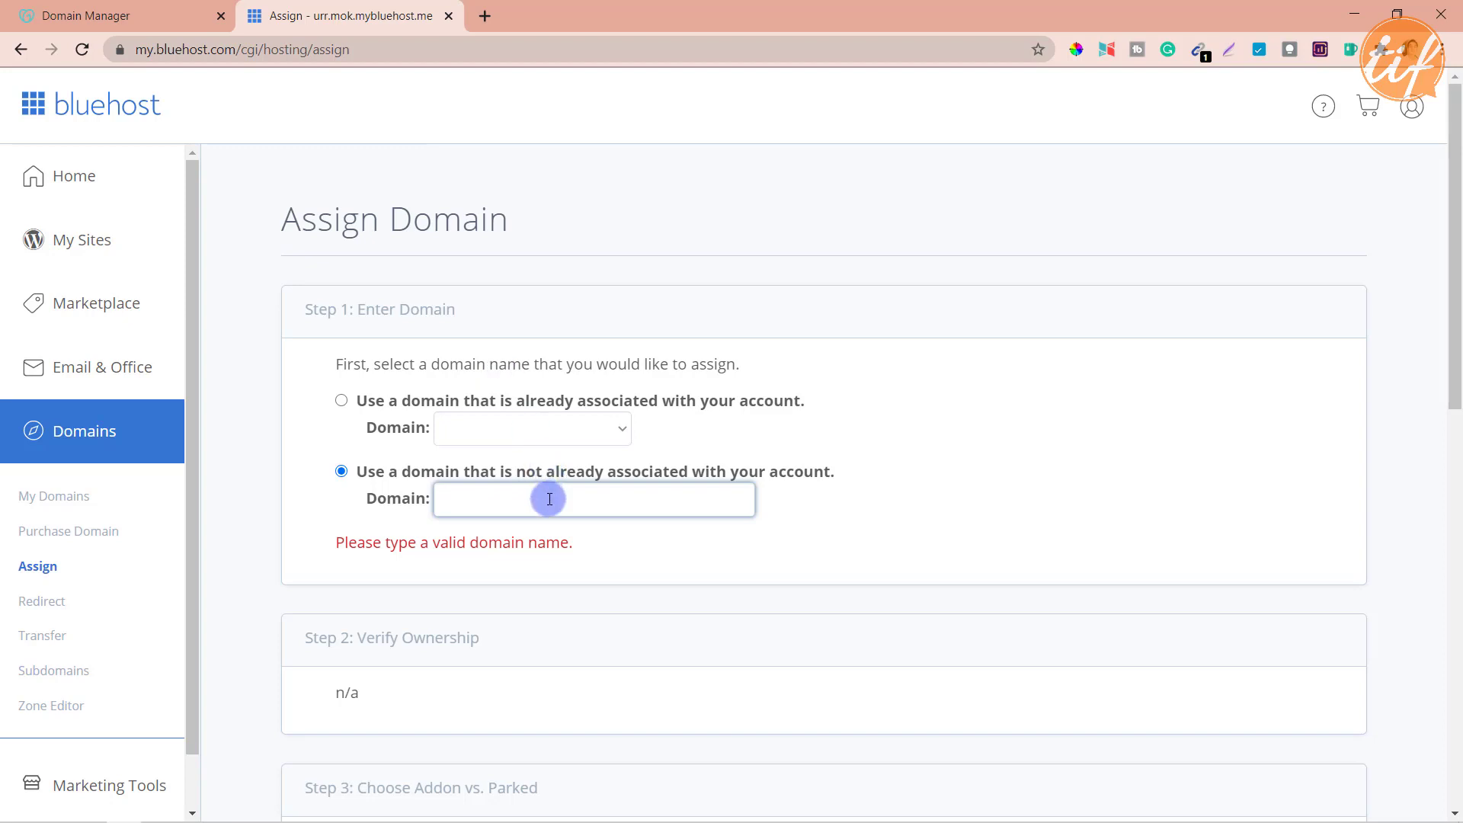
{"action": "type", "text": "hollinswoodgsp.com"}
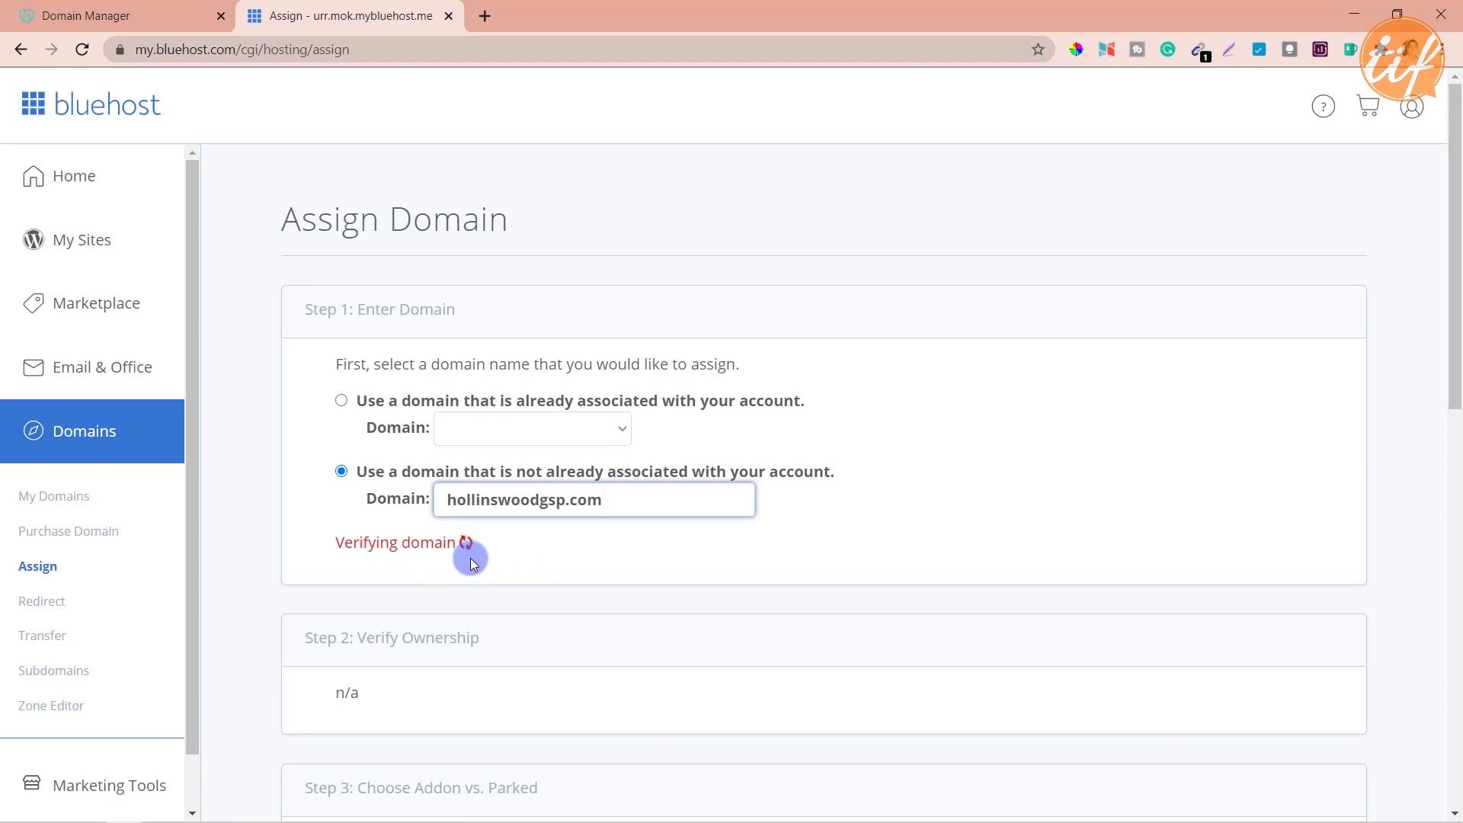
{"action": "scroll", "coordinate": [562, 597], "scroll_direction": "down", "scroll_amount": 2}
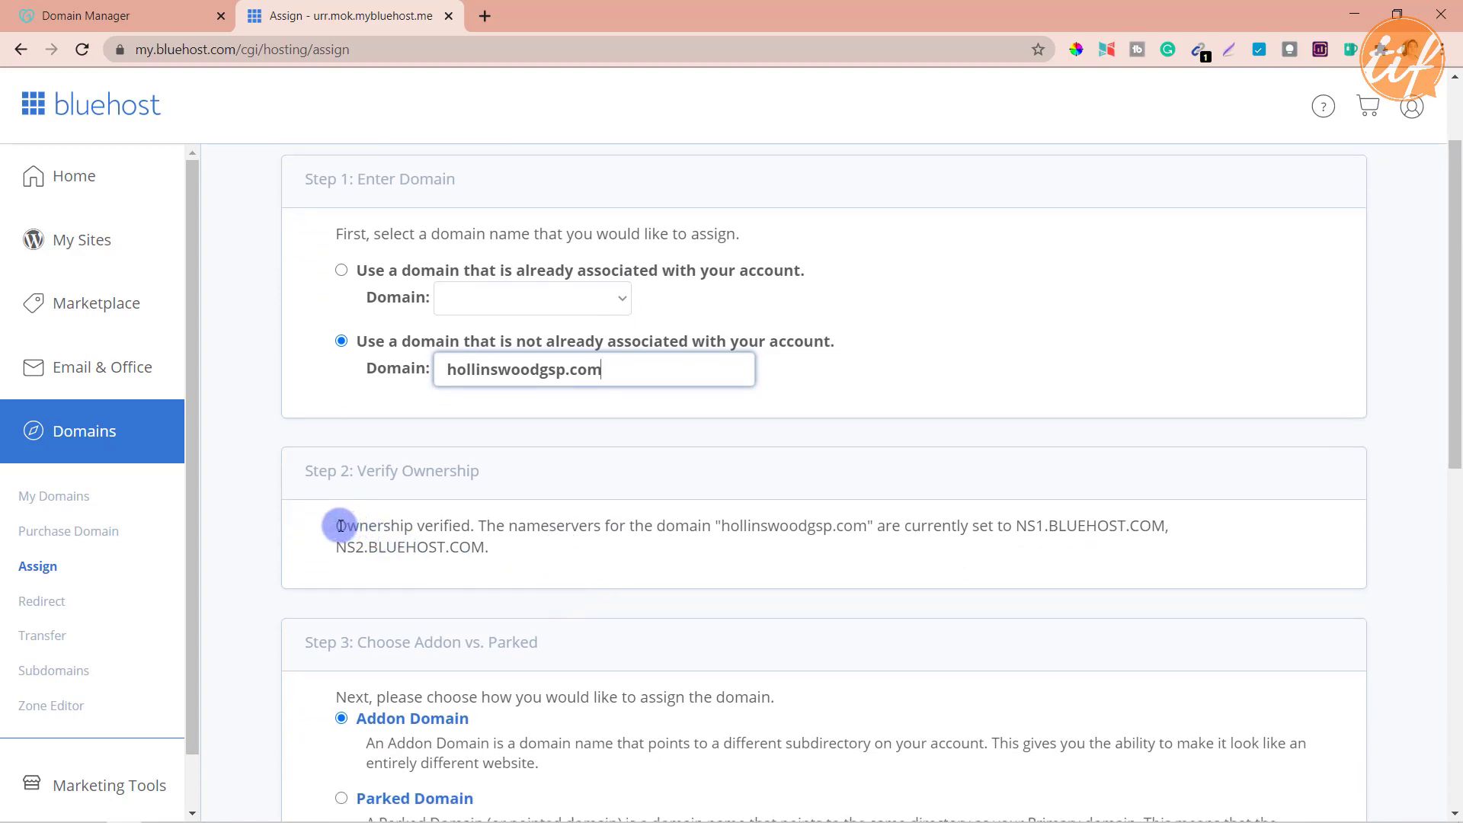
{"action": "left_click_drag", "start_coordinate": [340, 526], "coordinate": [709, 528]}
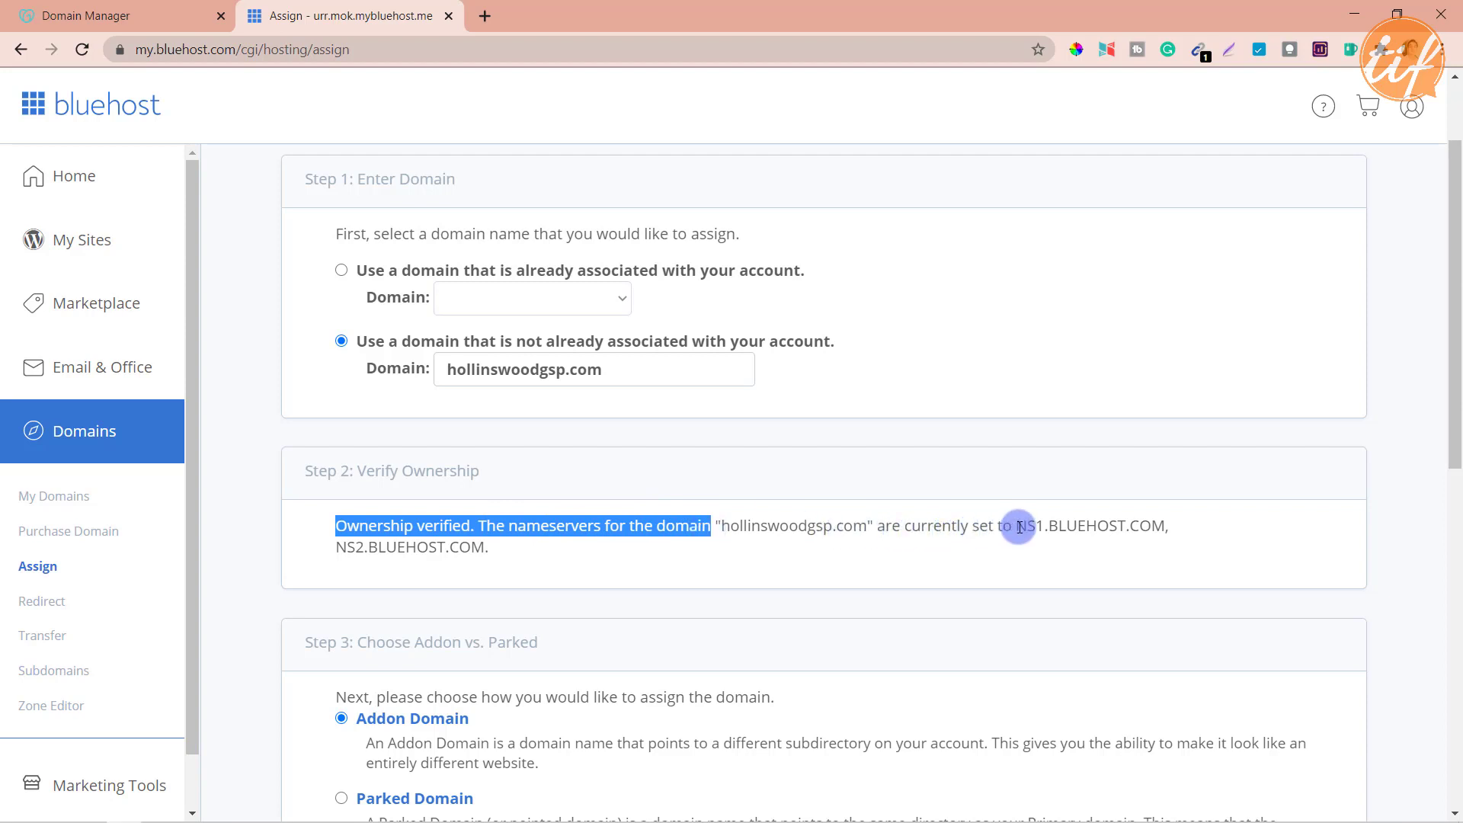
{"action": "left_click_drag", "start_coordinate": [1018, 525], "coordinate": [597, 563]}
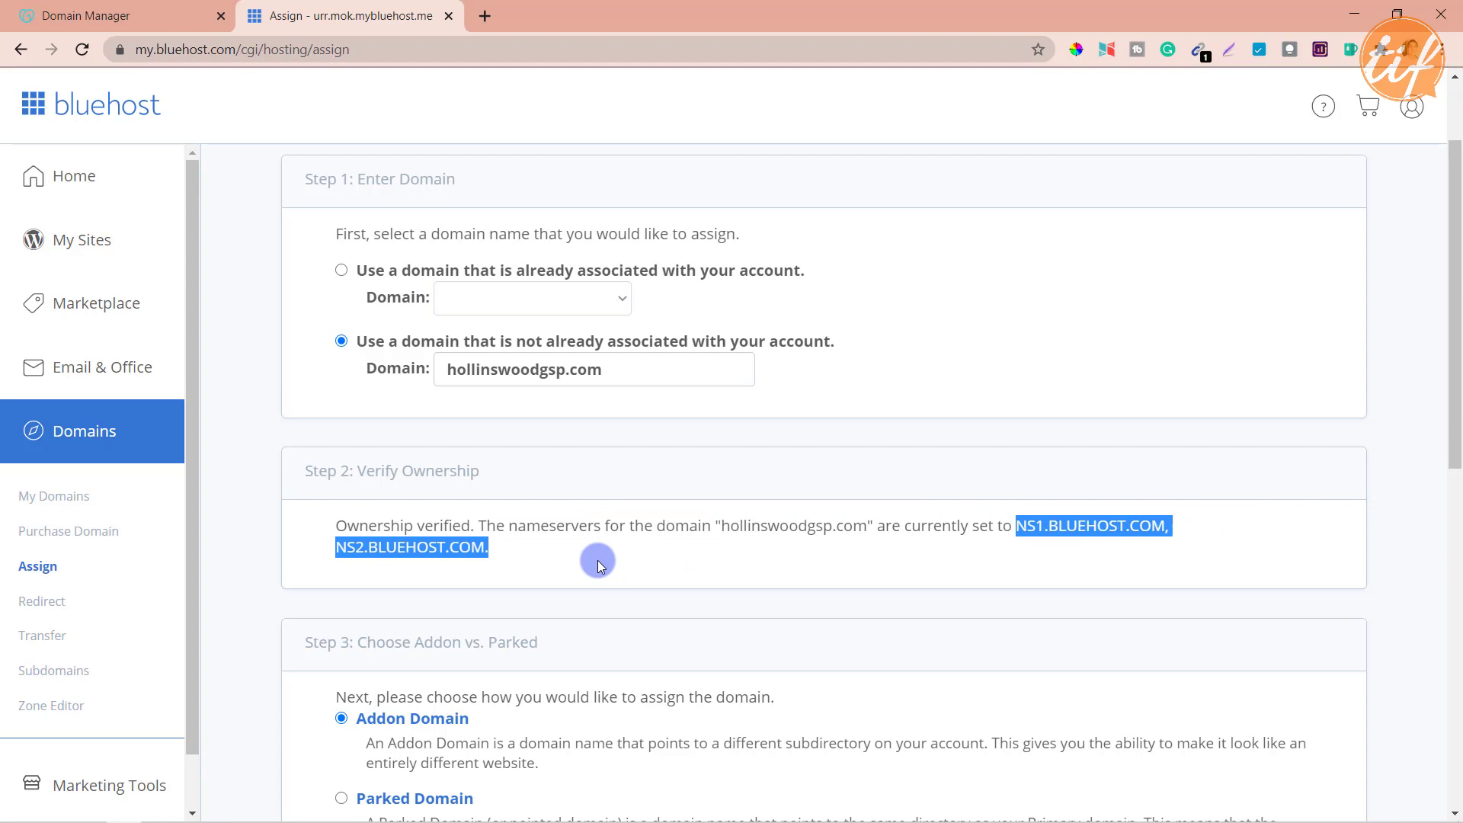
Assign the domain as an Addon Domain with a new public_html/hollinswoodgsp directory and hollinswoodgsp sub-domain, and review the assignment summary
{"action": "scroll", "coordinate": [598, 560], "scroll_direction": "down", "scroll_amount": 4}
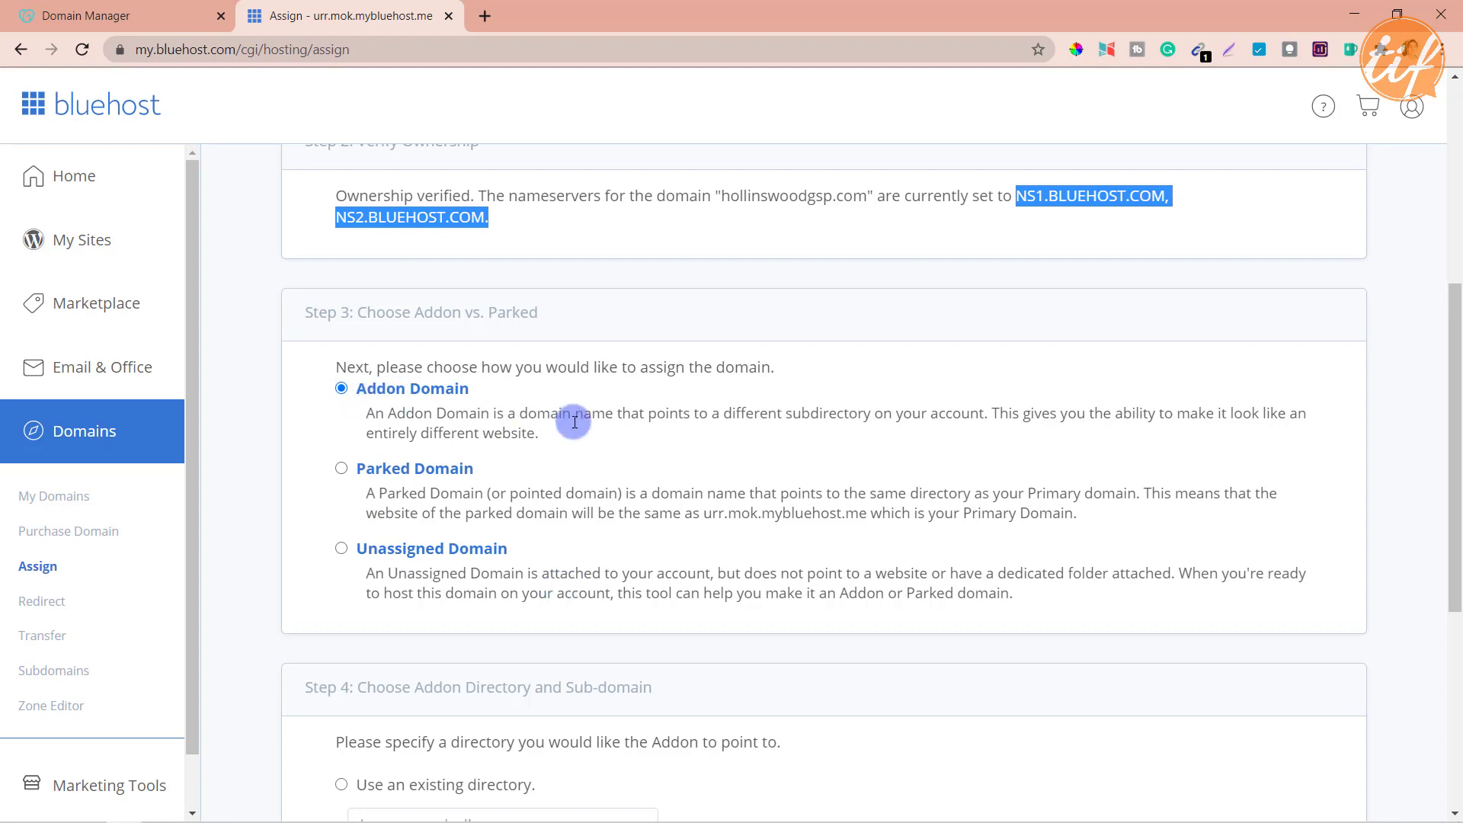
{"action": "scroll", "coordinate": [571, 418], "scroll_direction": "down", "scroll_amount": 1}
{"action": "scroll", "coordinate": [573, 420], "scroll_direction": "down", "scroll_amount": 5}
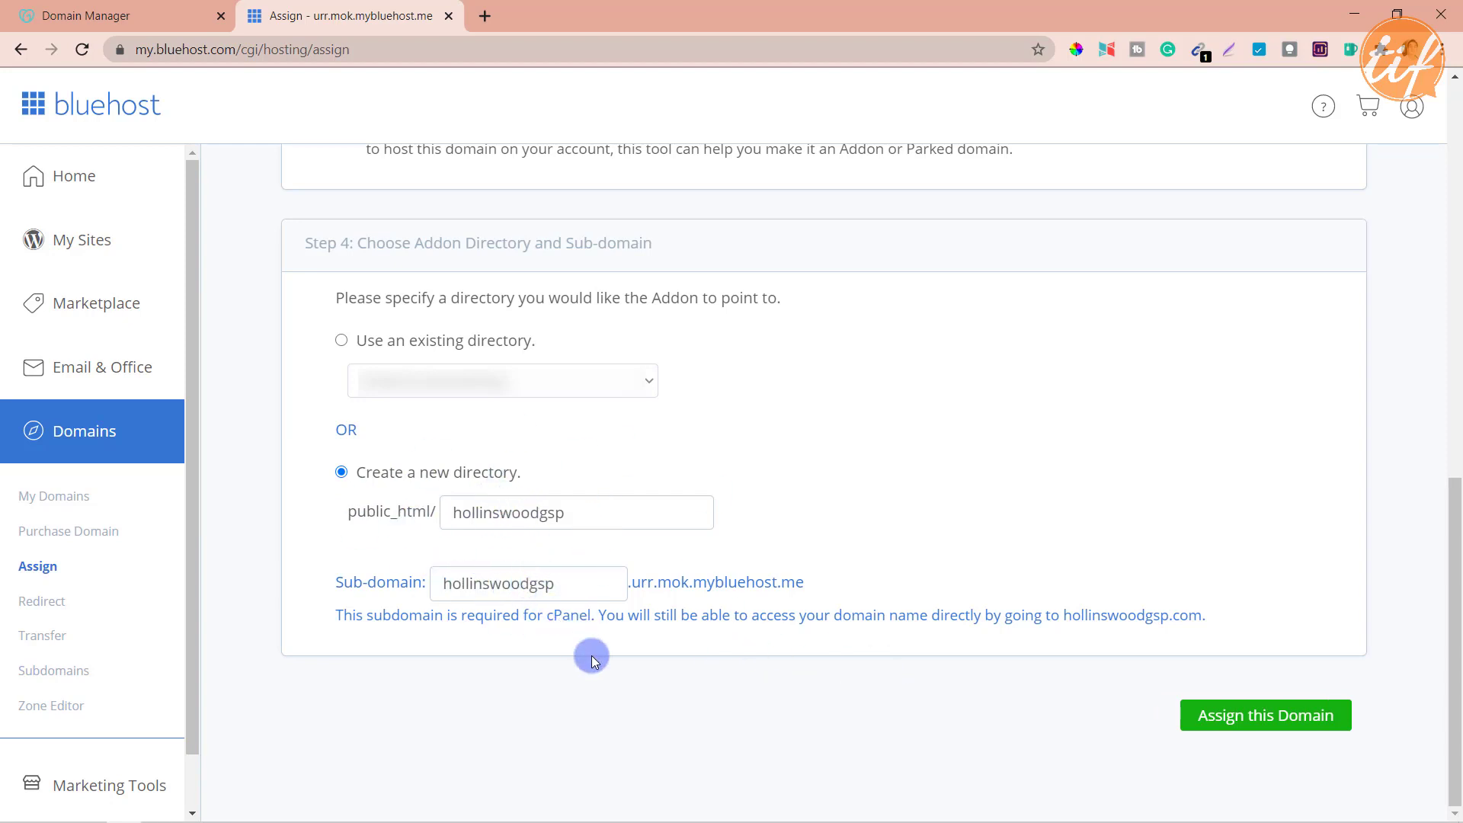
{"action": "left_click", "coordinate": [1270, 724]}
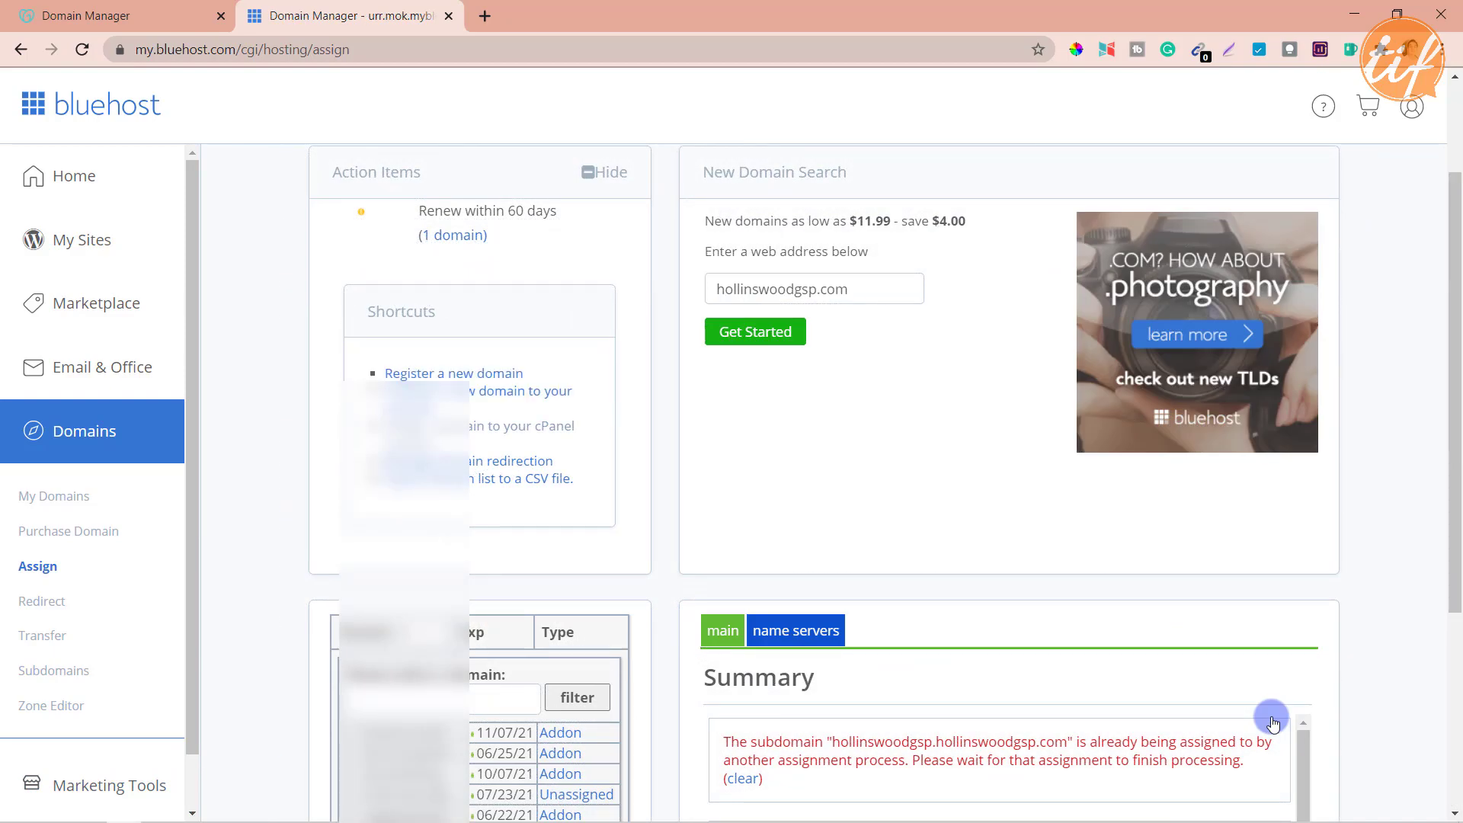
{"action": "scroll", "coordinate": [1273, 721], "scroll_direction": "up", "scroll_amount": 1}
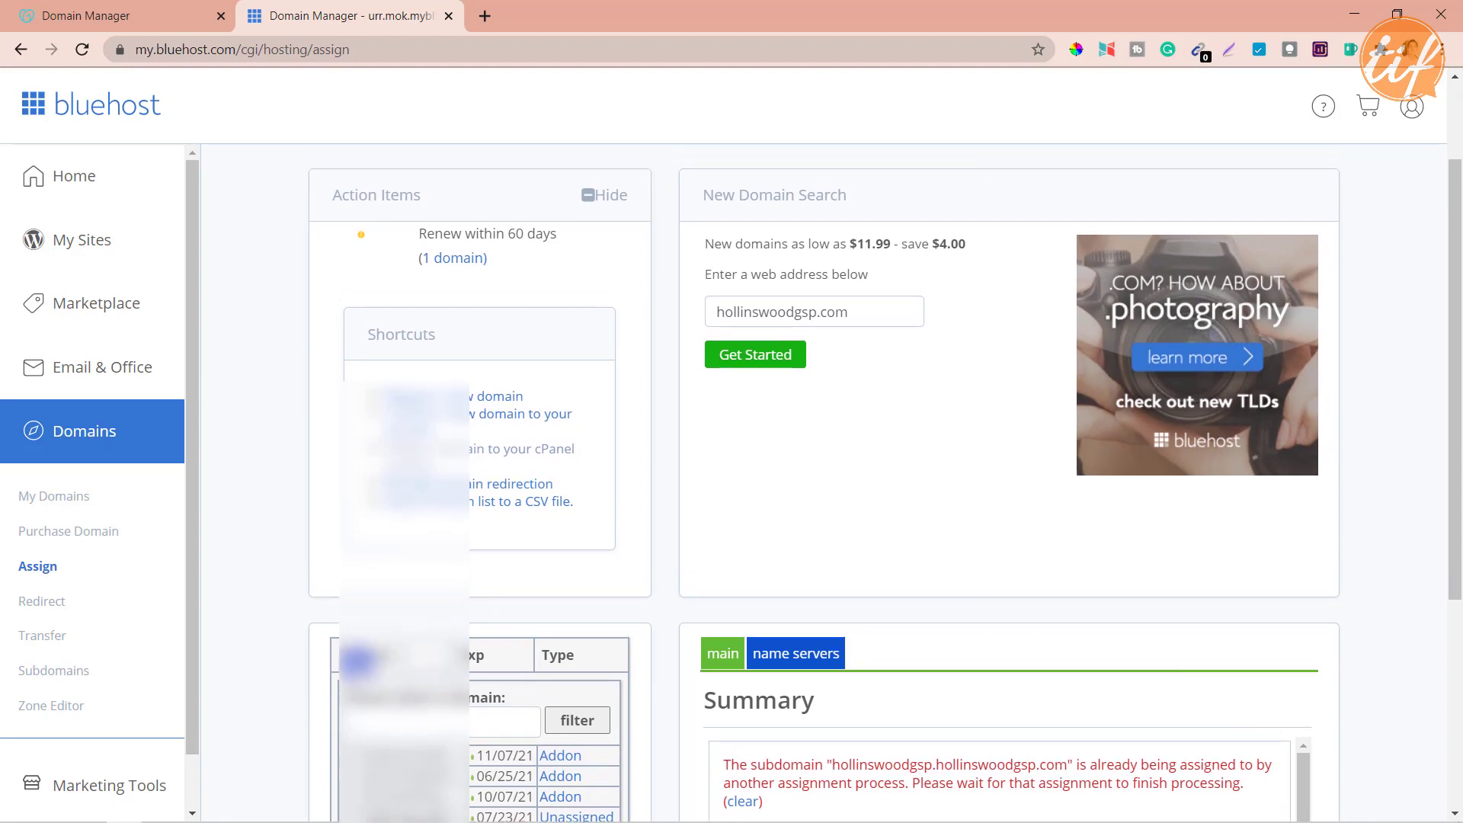
{"action": "scroll", "coordinate": [305, 699], "scroll_direction": "down", "scroll_amount": 5}
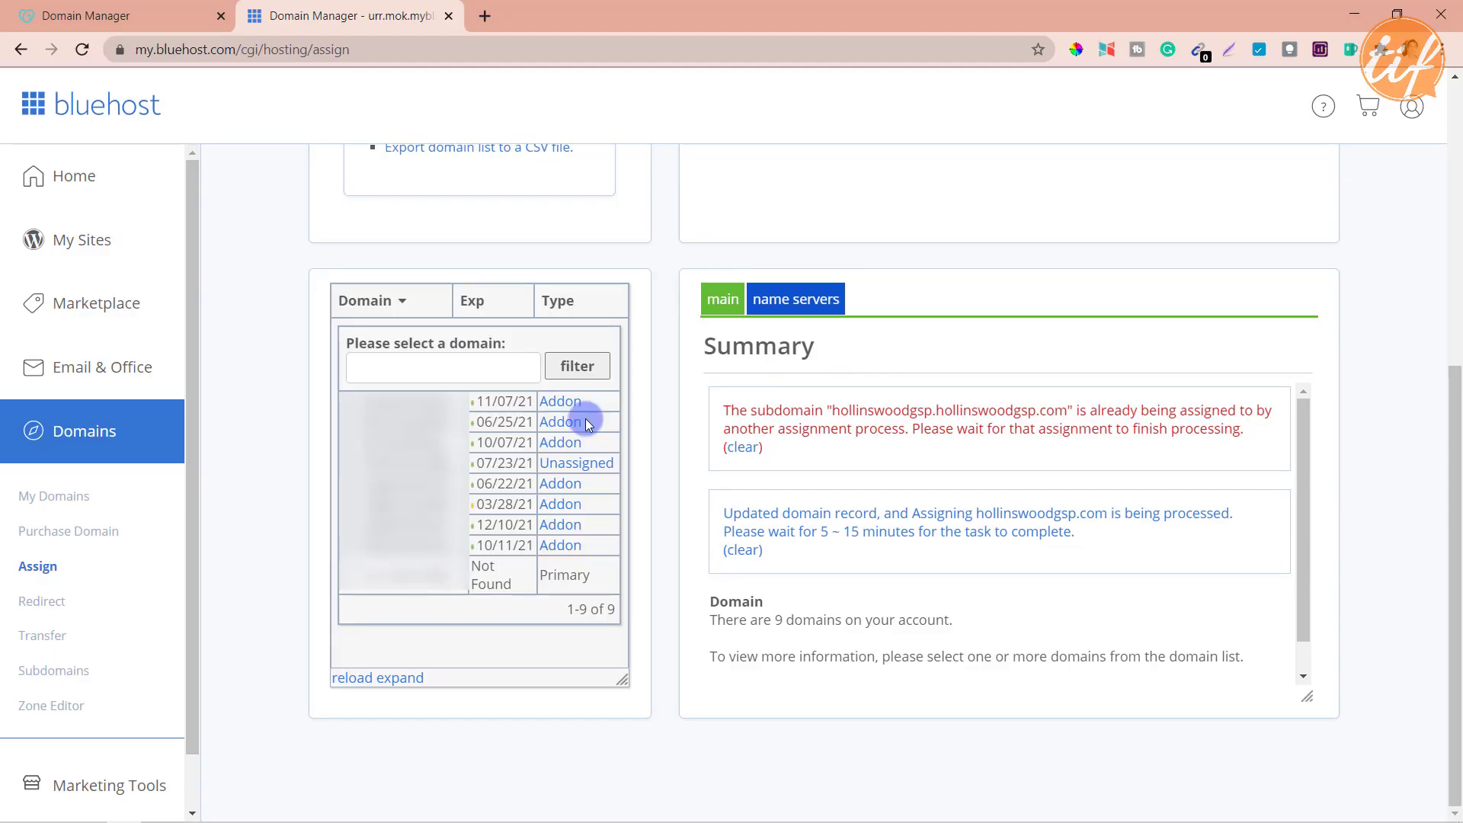
Open Bluehost's cPanel File Manager and display the hollinswoodgsp folder inside public_html
{"action": "scroll", "coordinate": [122, 512], "scroll_direction": "down", "scroll_amount": 1}
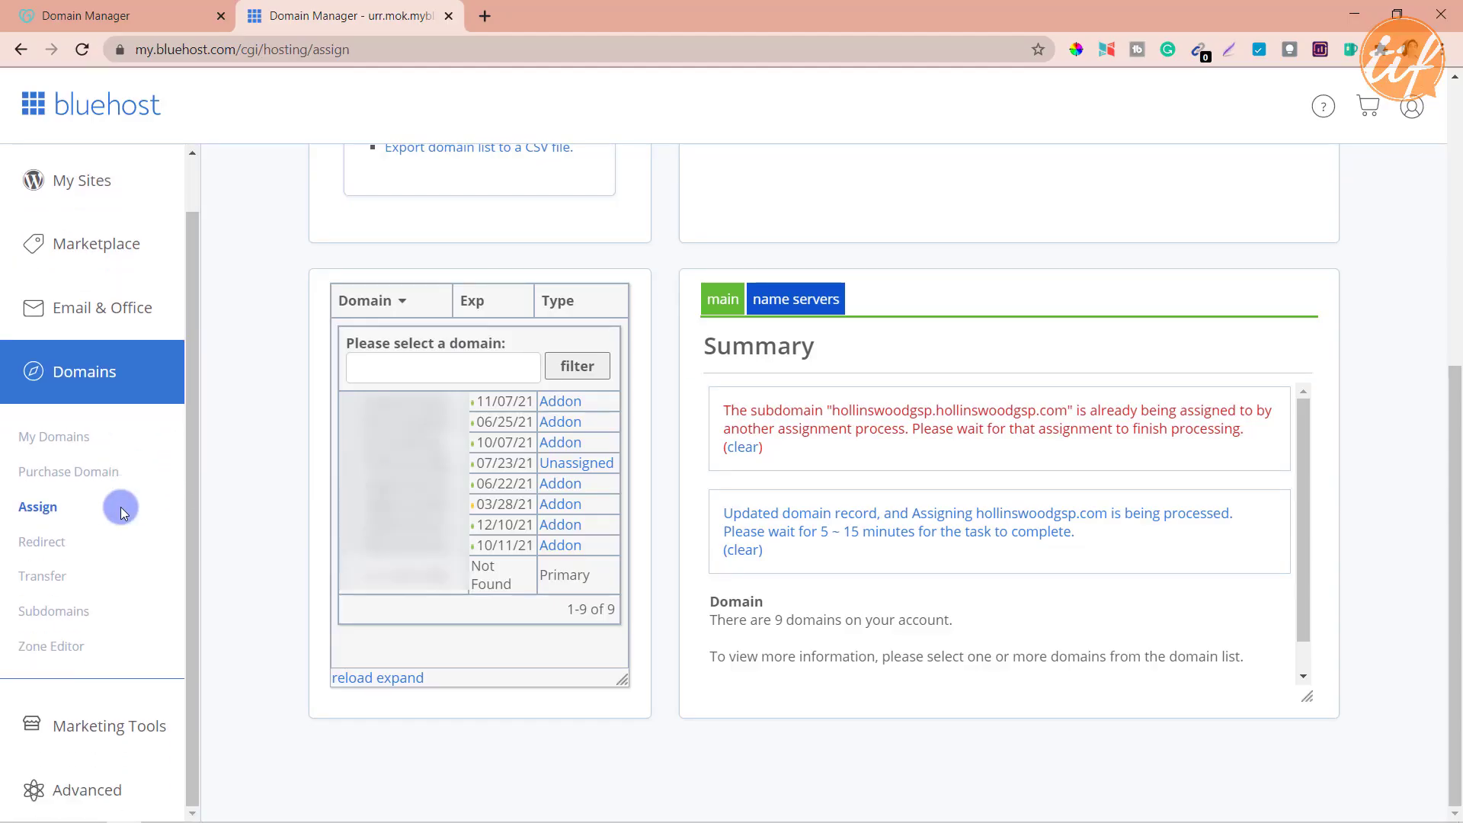
{"action": "left_click", "coordinate": [89, 783]}
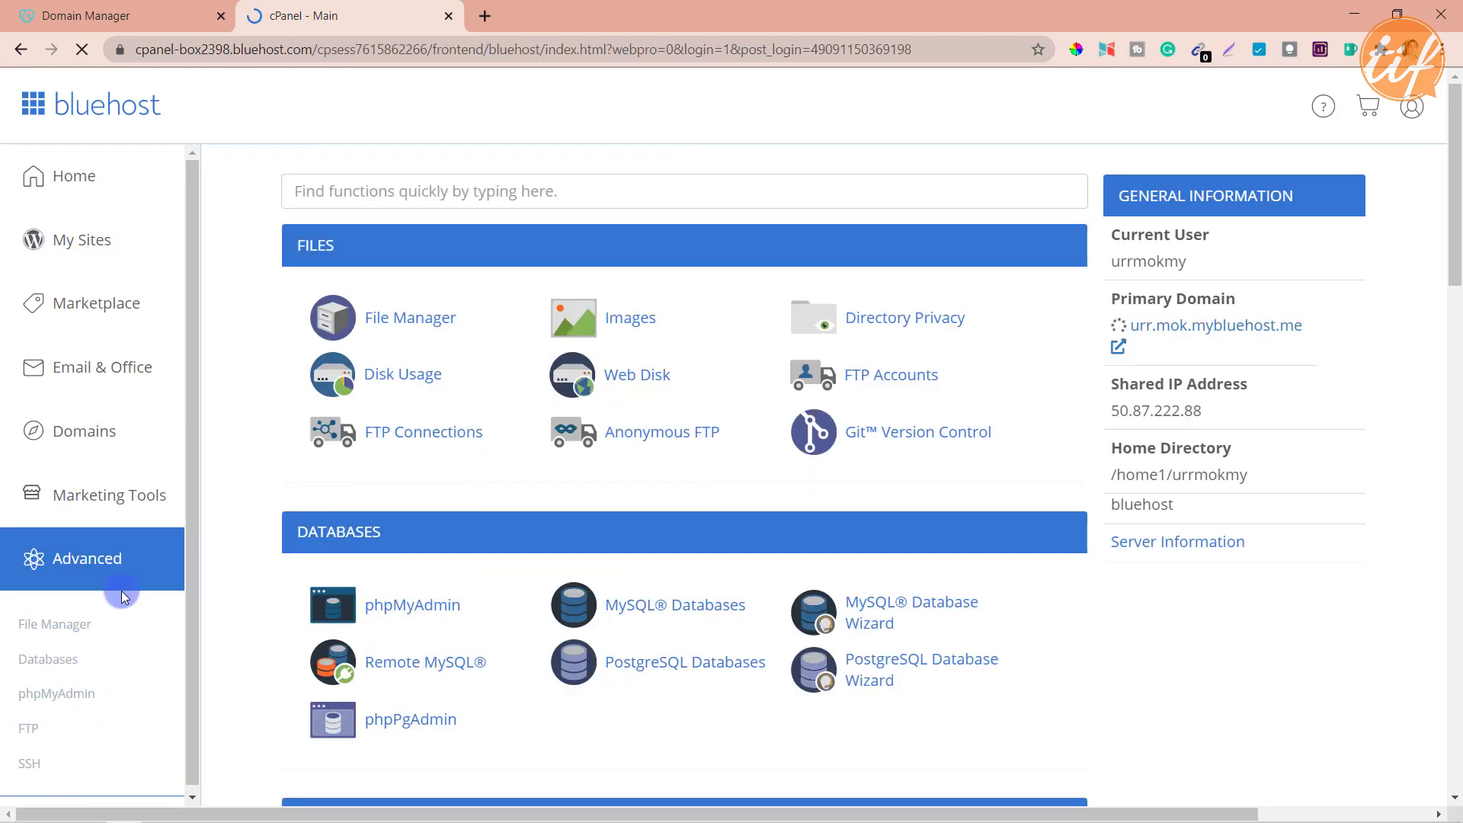
{"action": "left_click", "coordinate": [62, 630]}
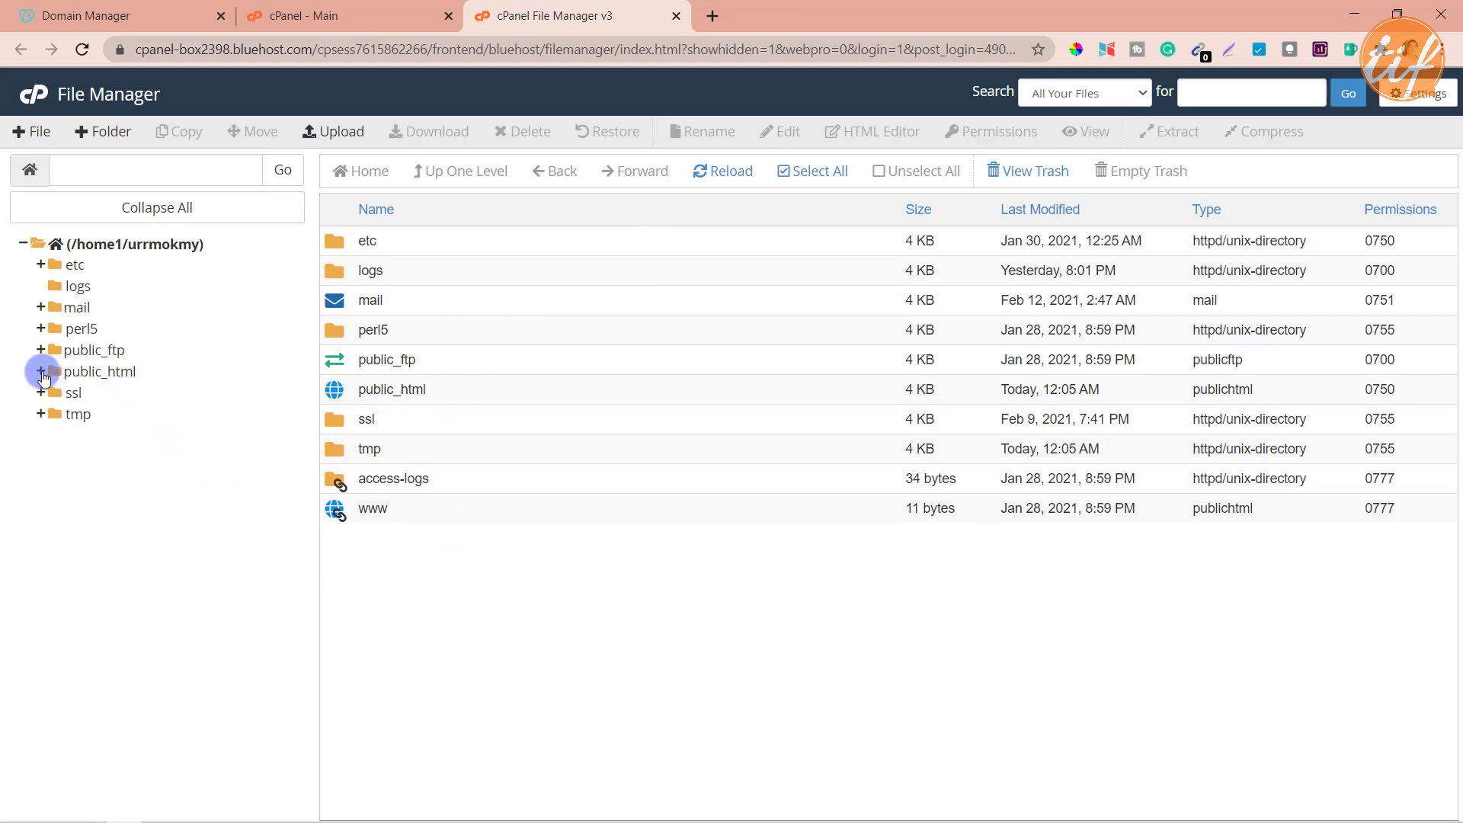
{"action": "left_click", "coordinate": [83, 375]}
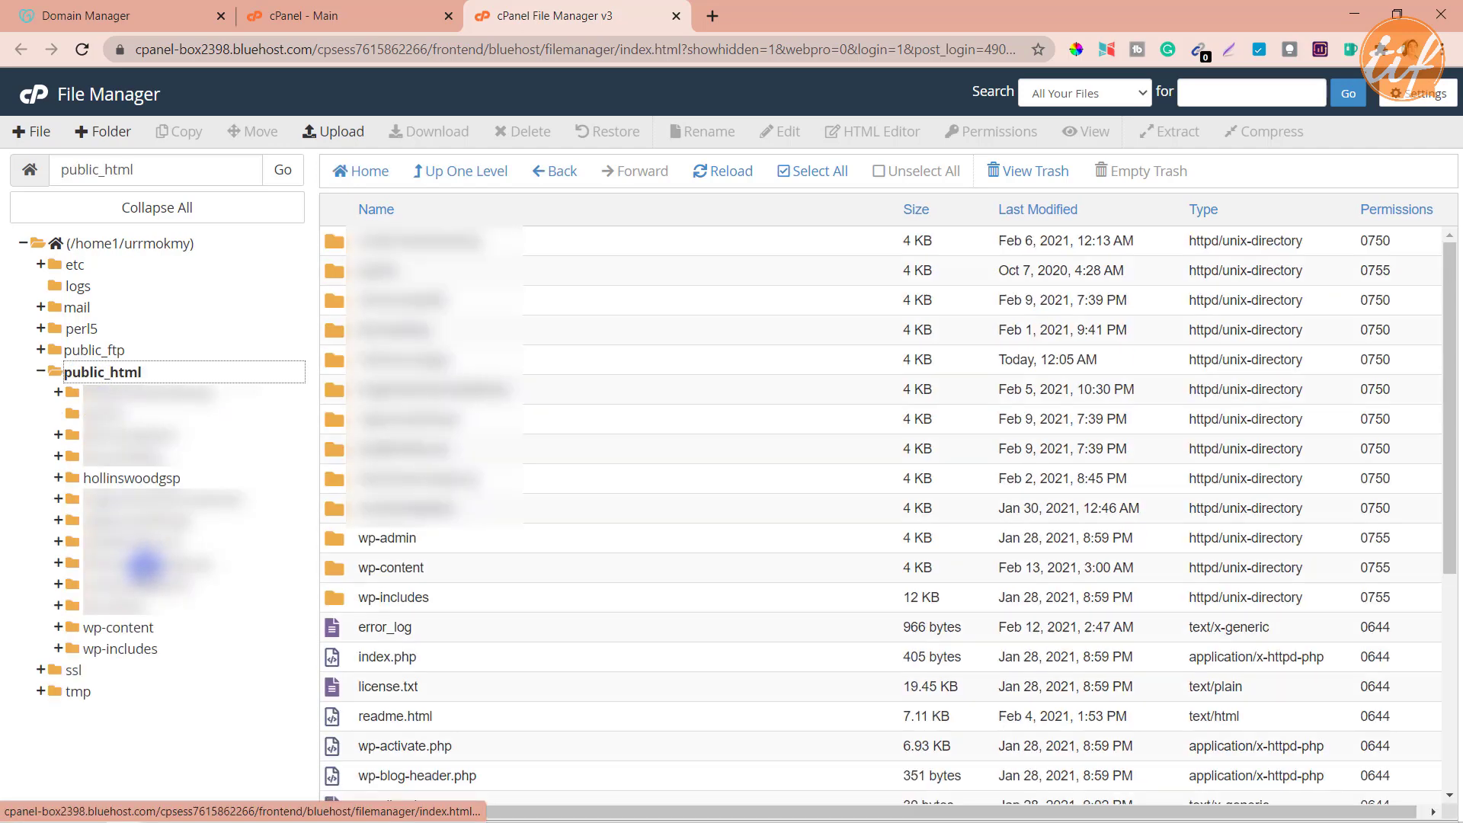
{"action": "left_click", "coordinate": [146, 481]}
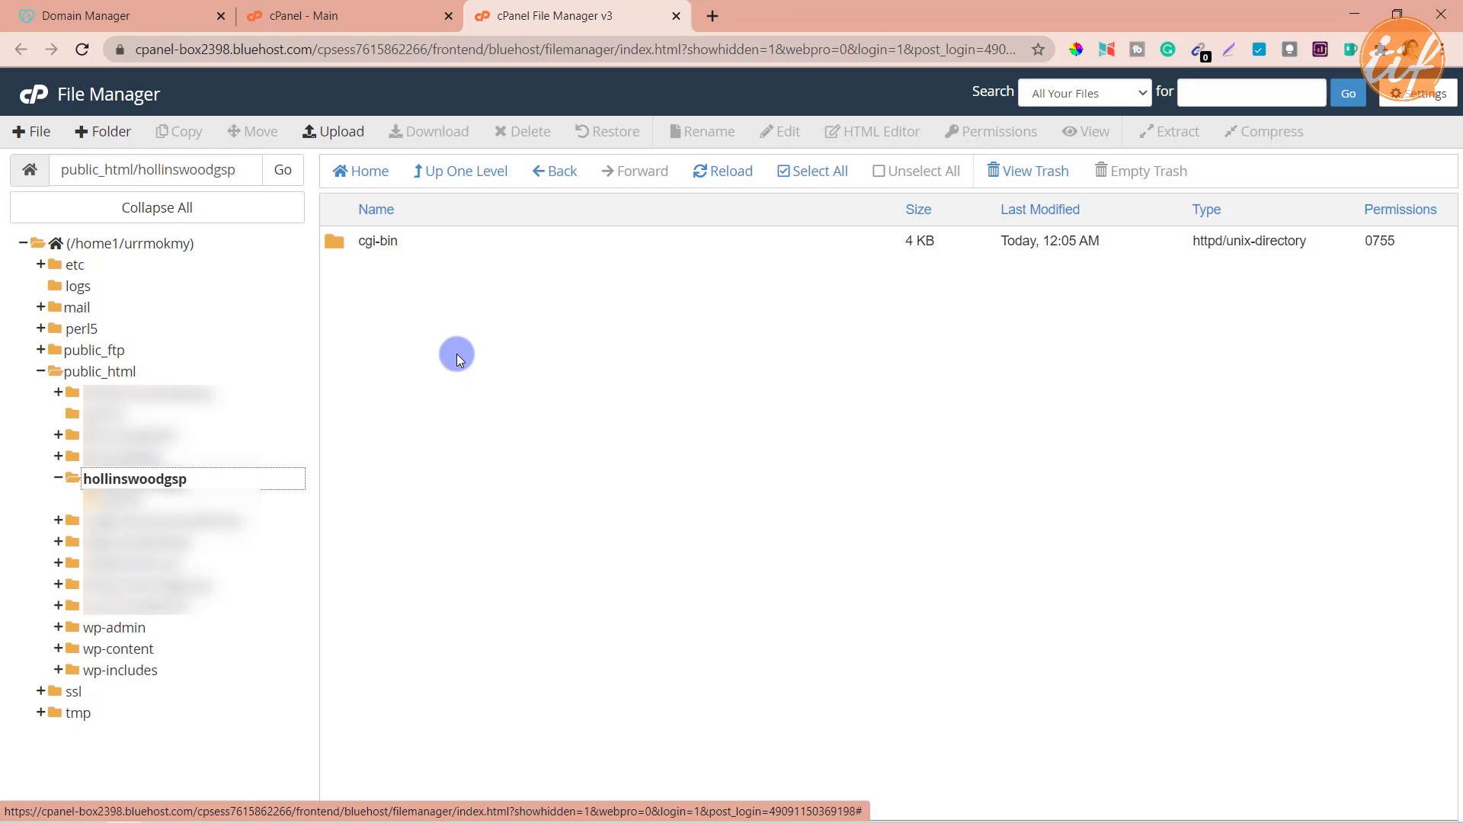
Upload hollinswoodgsp.zip from the computer into the public_html/hollinswoodgsp folder
{"action": "left_click", "coordinate": [340, 132]}
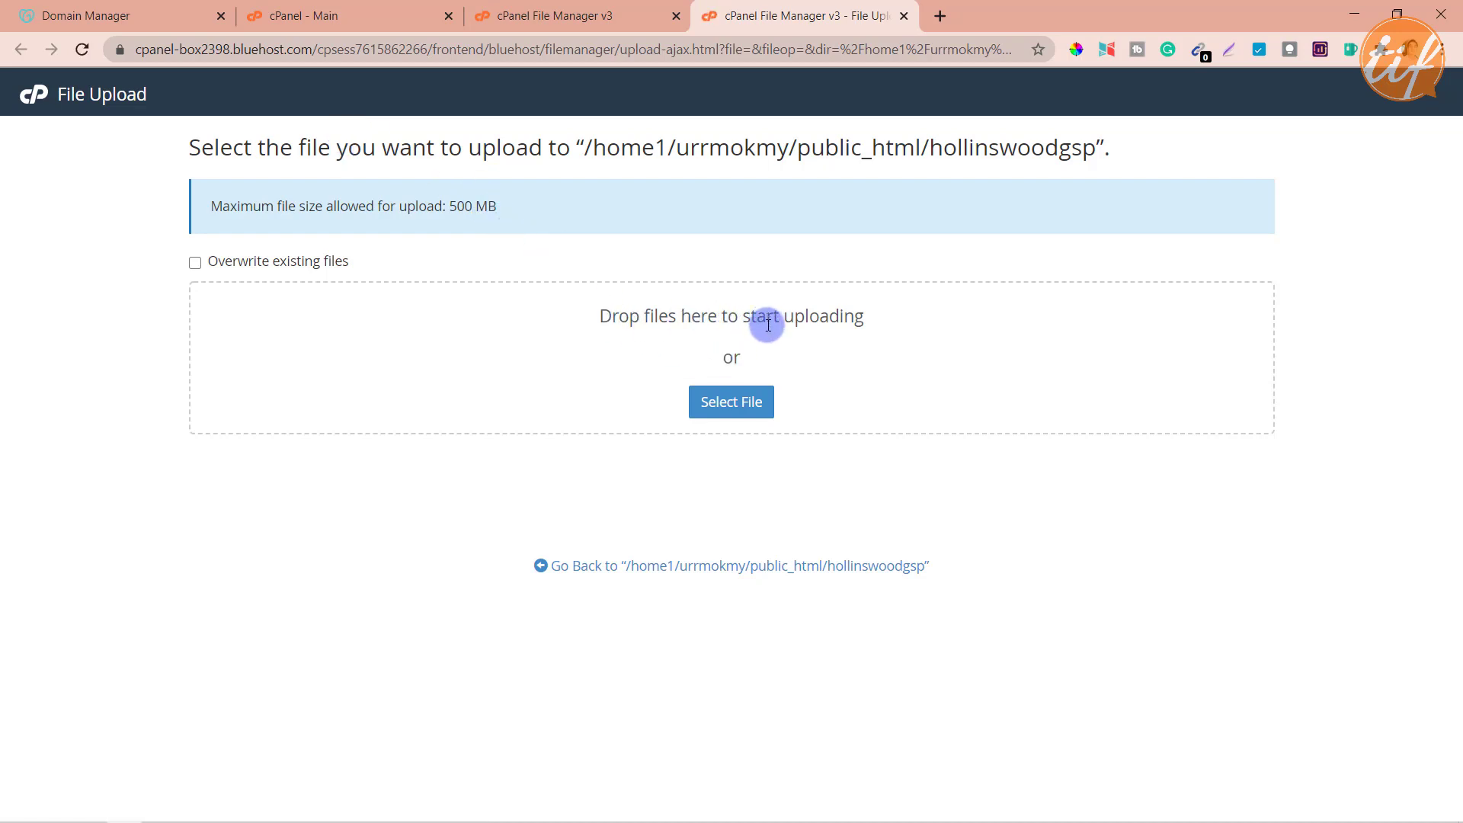
{"action": "left_click", "coordinate": [731, 404]}
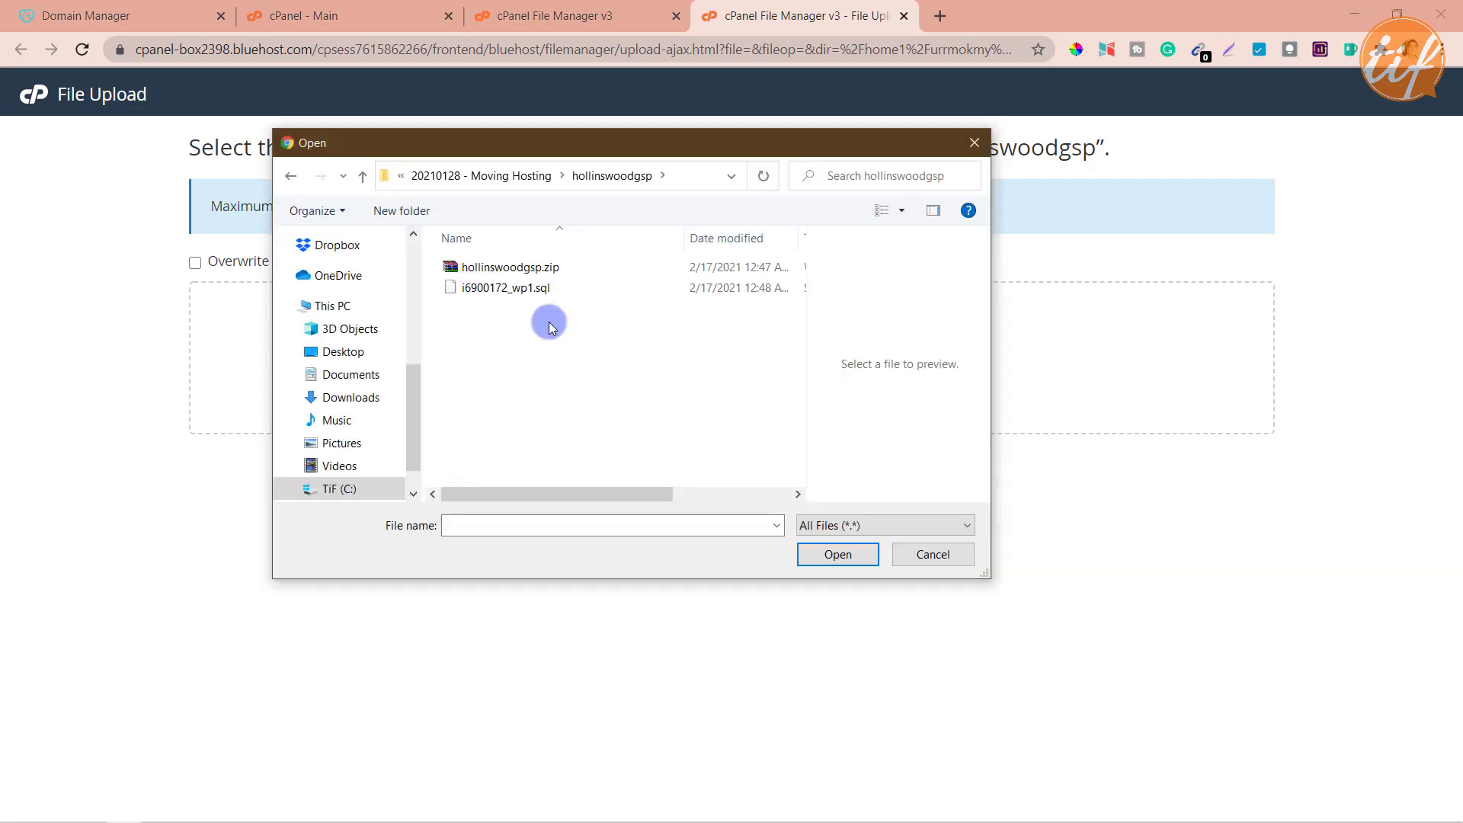
{"action": "left_click", "coordinate": [515, 268]}
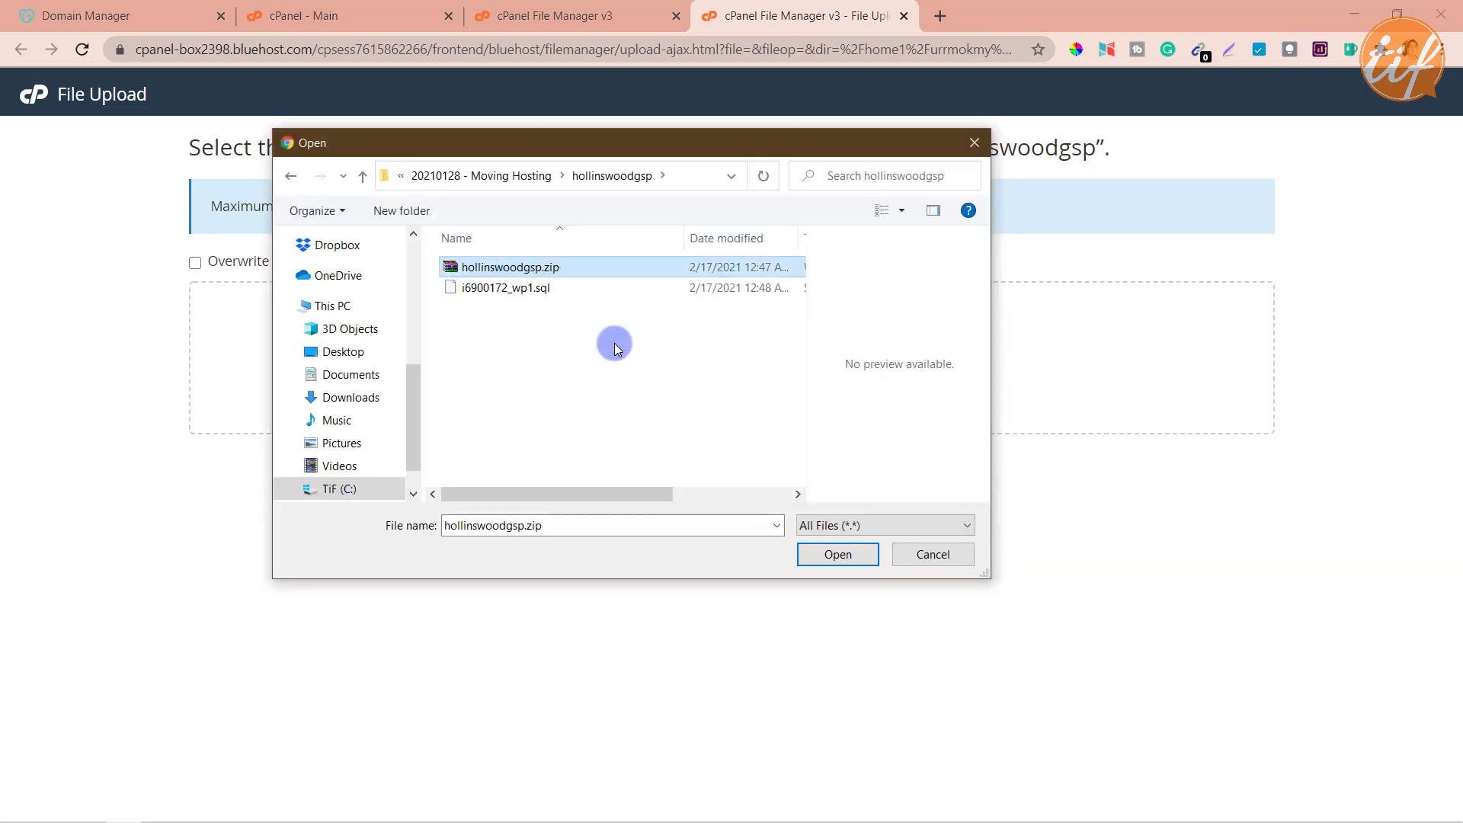
{"action": "left_click", "coordinate": [838, 555]}
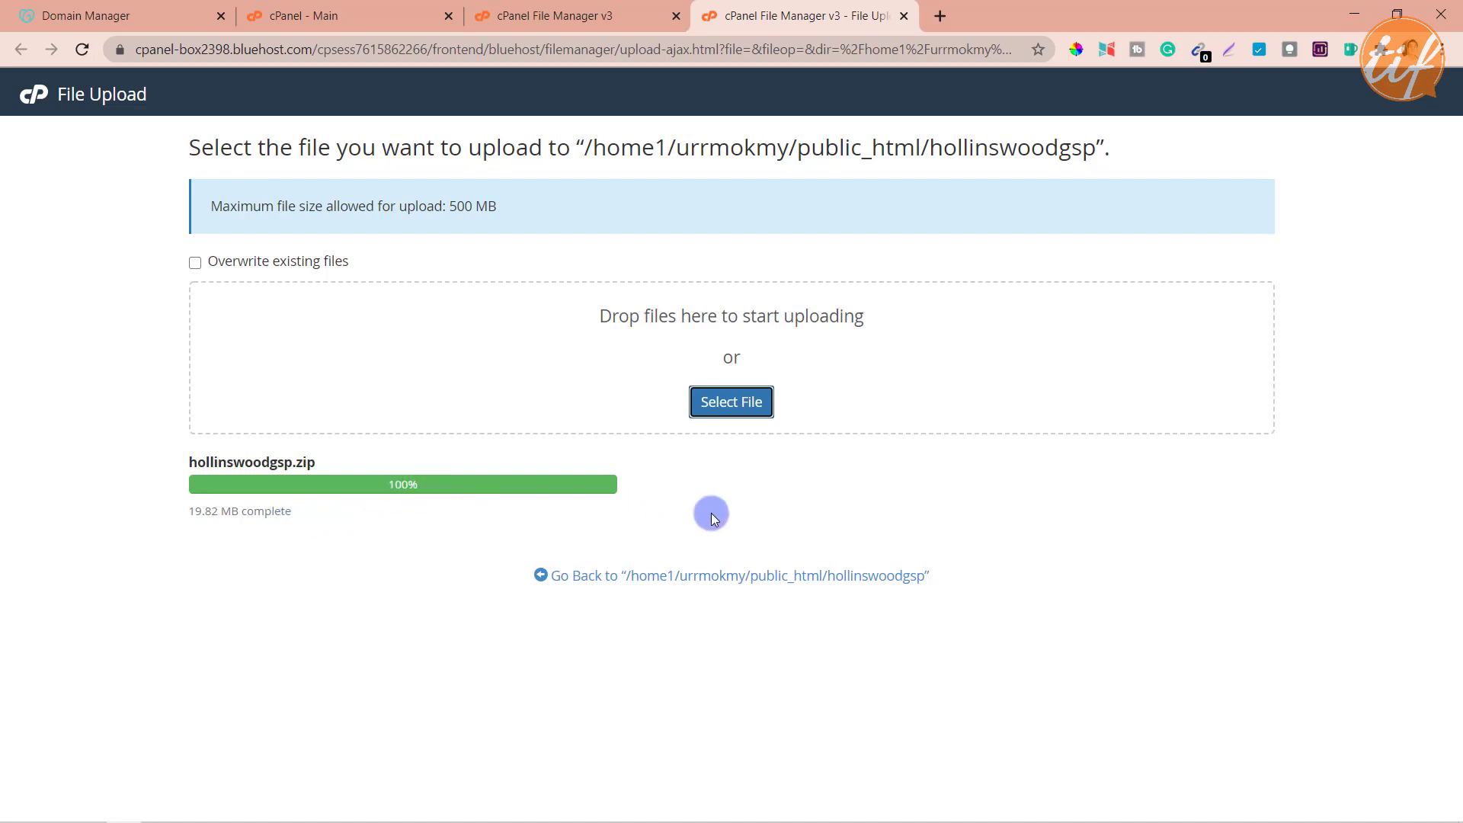
Extract hollinswoodgsp.zip into /public_html/hollinswoodgsp and review the extraction results and the archive in the folder
{"action": "left_click", "coordinate": [590, 581]}
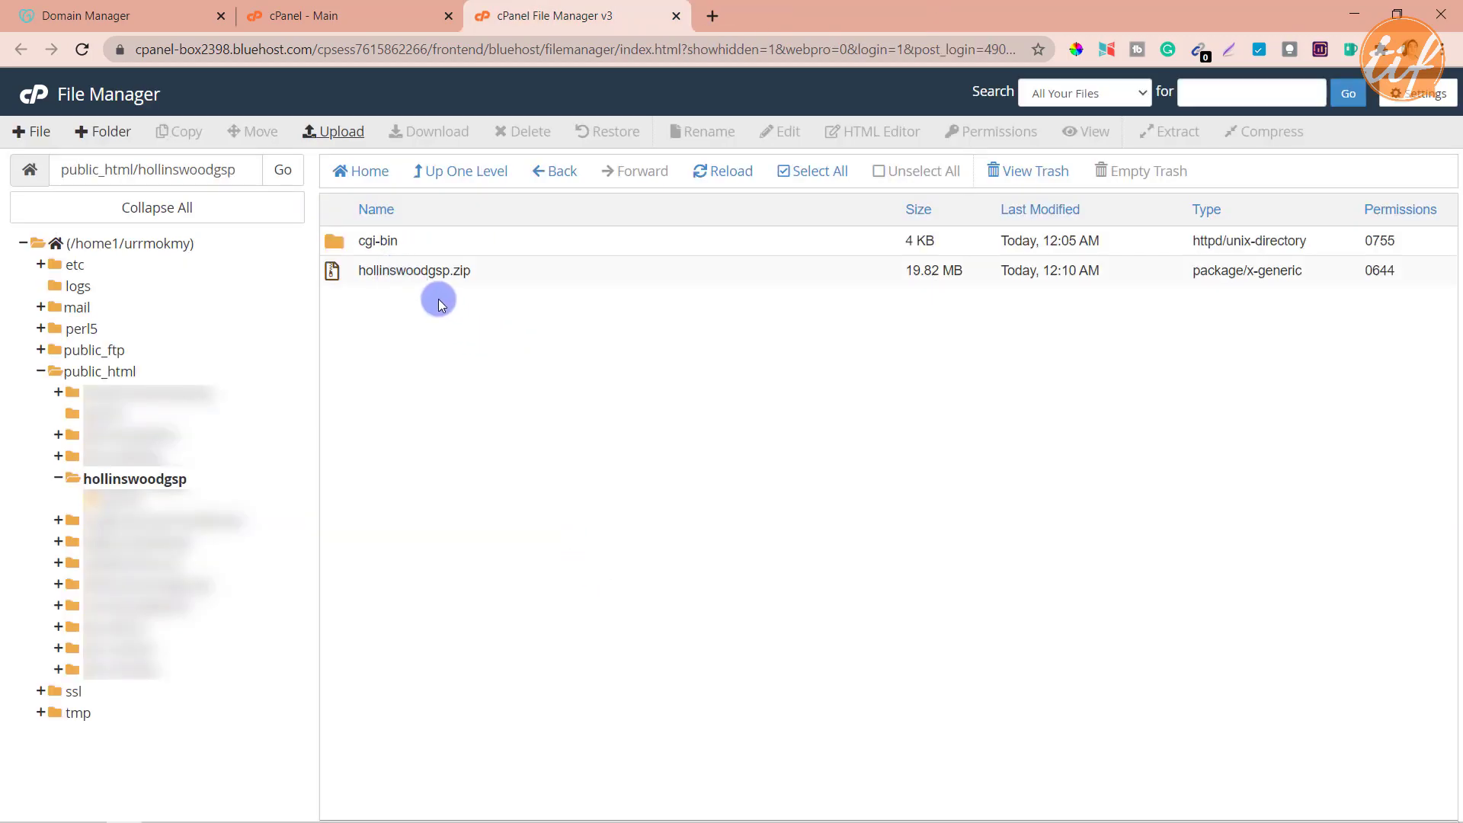
{"action": "left_click", "coordinate": [415, 272]}
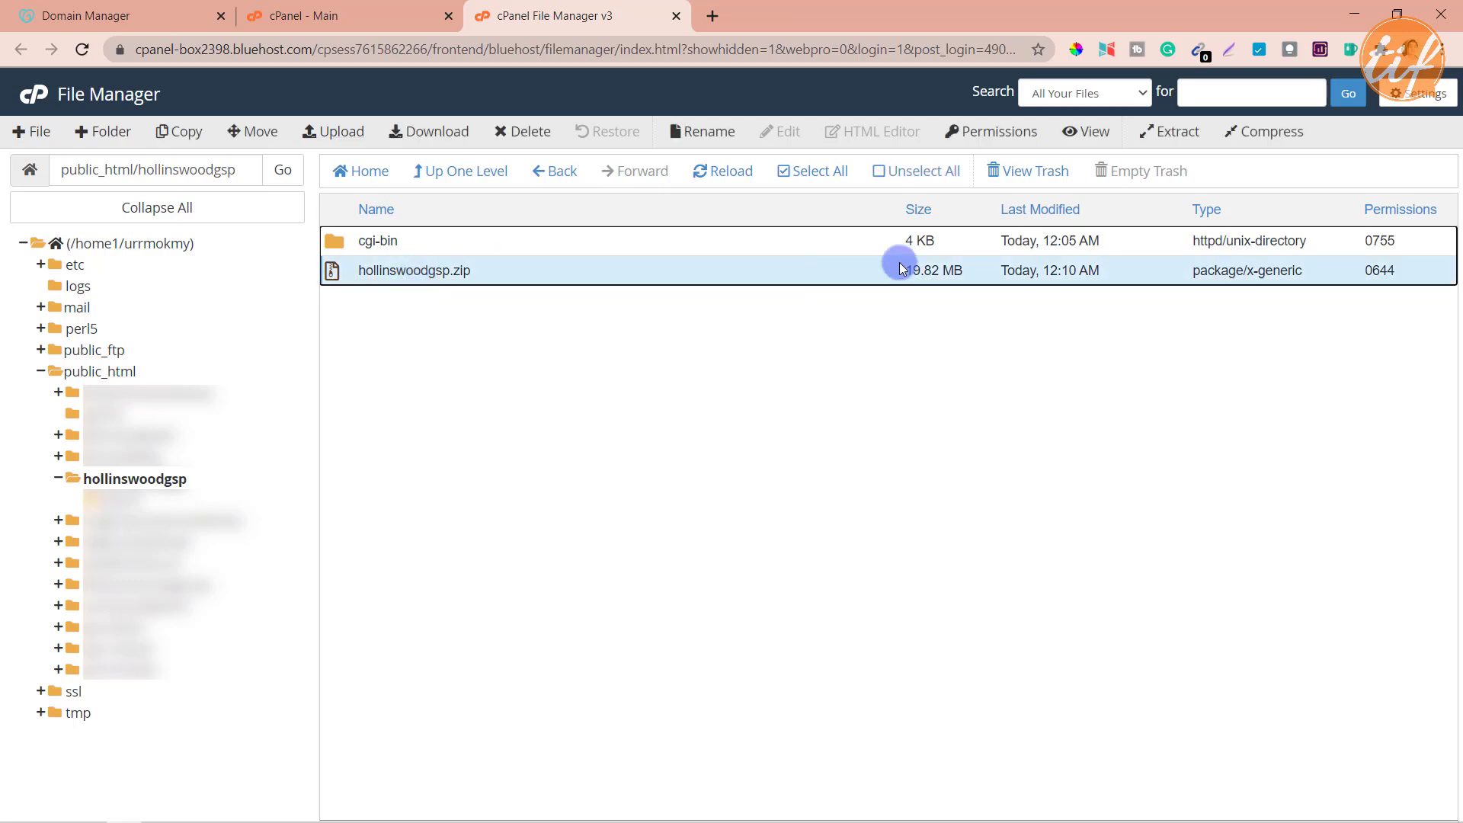
{"action": "left_click", "coordinate": [1172, 133]}
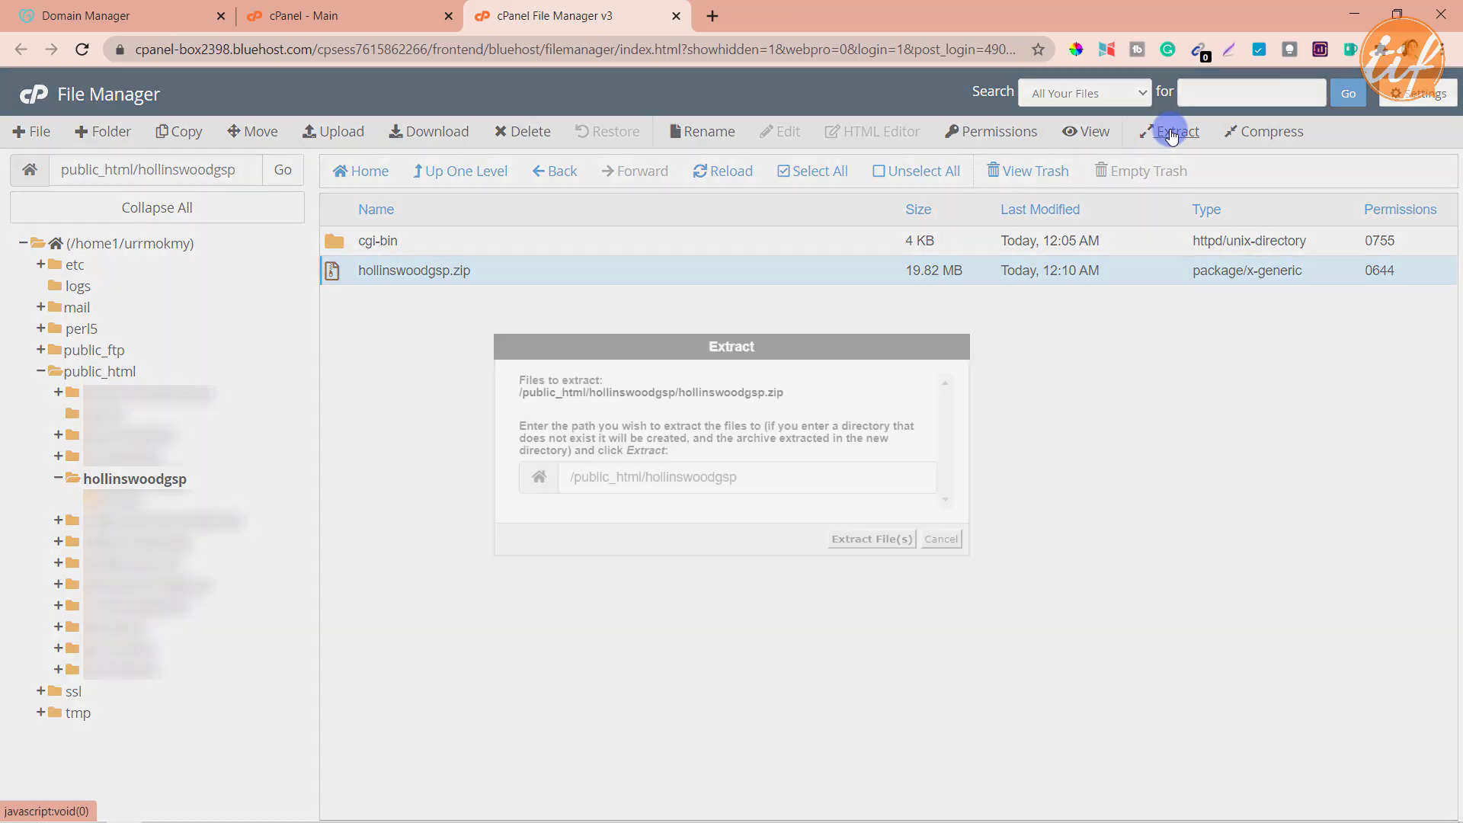
{"action": "left_click", "coordinate": [594, 477]}
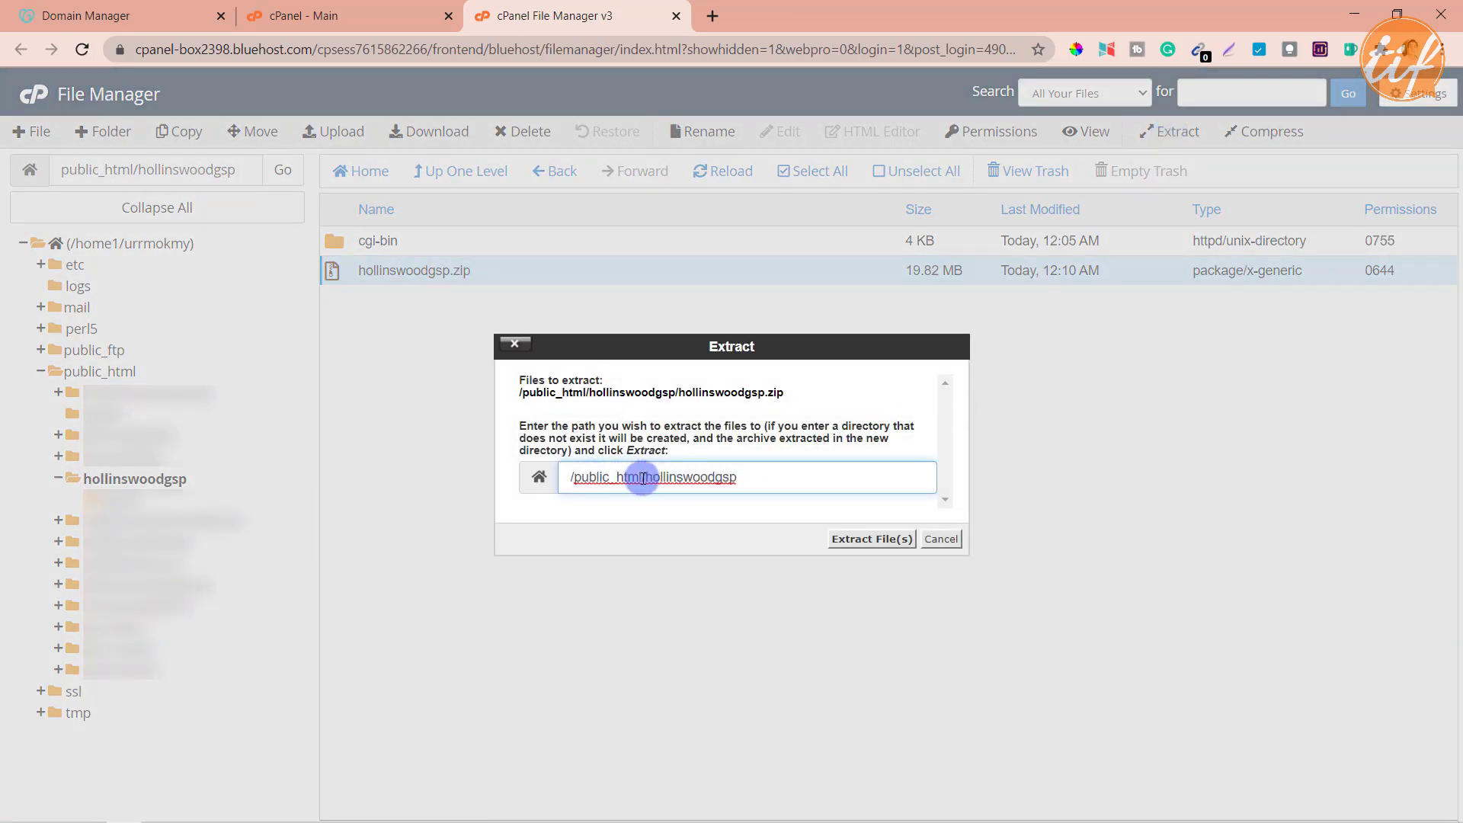
{"action": "left_click", "coordinate": [887, 542]}
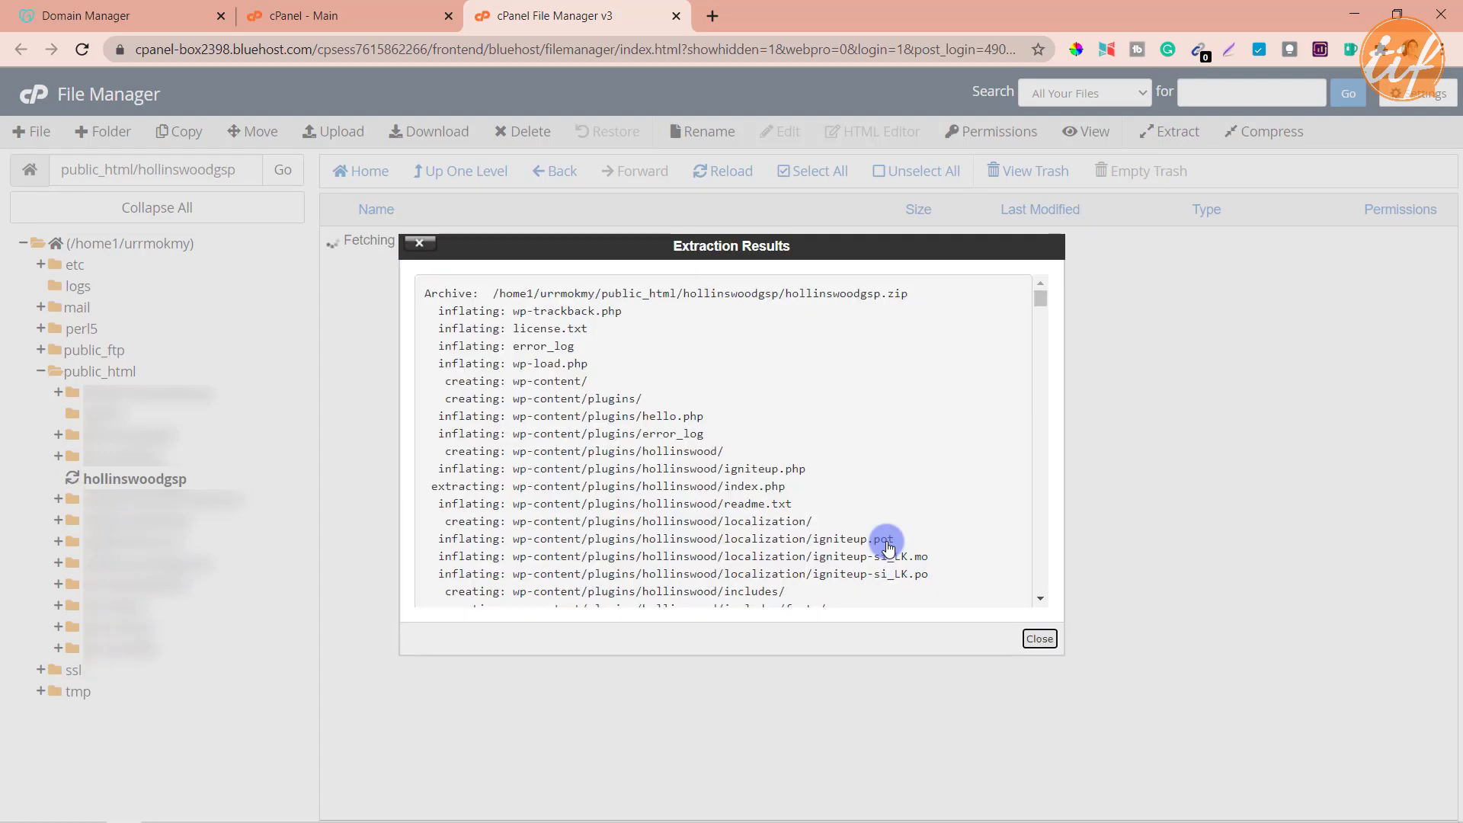
{"action": "scroll", "coordinate": [800, 506], "scroll_direction": "down", "scroll_amount": 10}
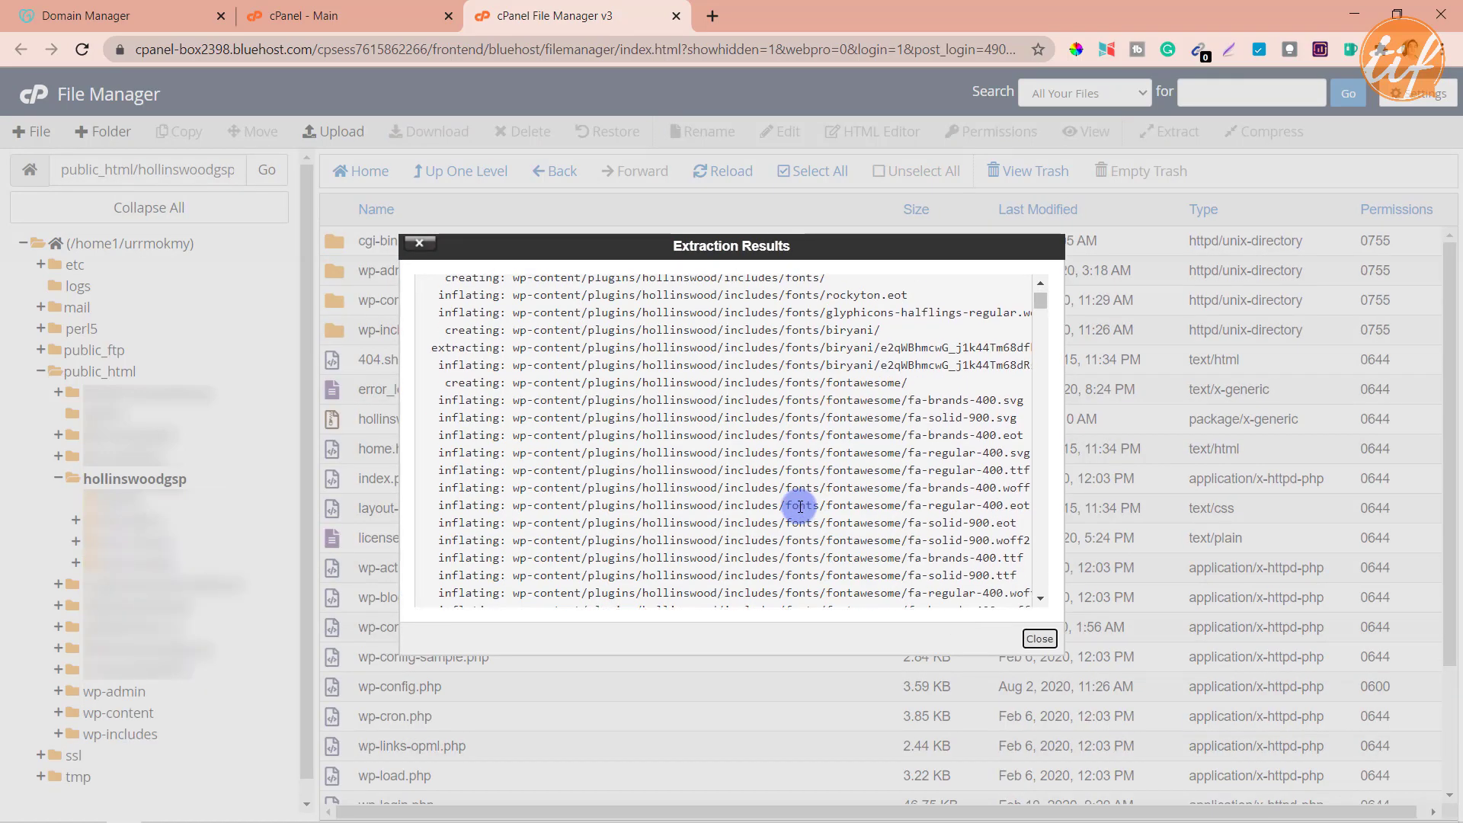
{"action": "scroll", "coordinate": [799, 505], "scroll_direction": "up", "scroll_amount": 10}
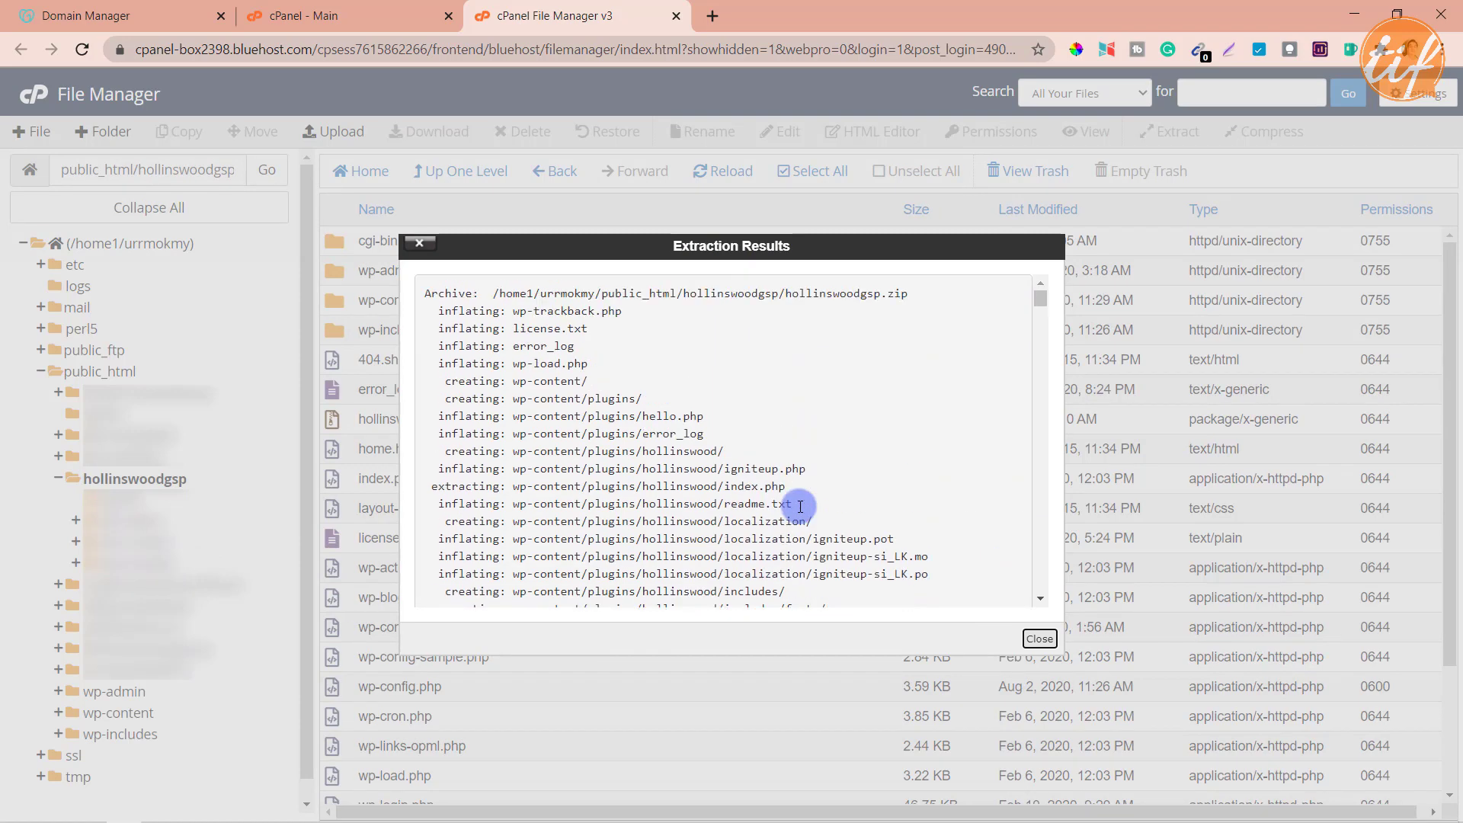
{"action": "left_click", "coordinate": [1040, 640]}
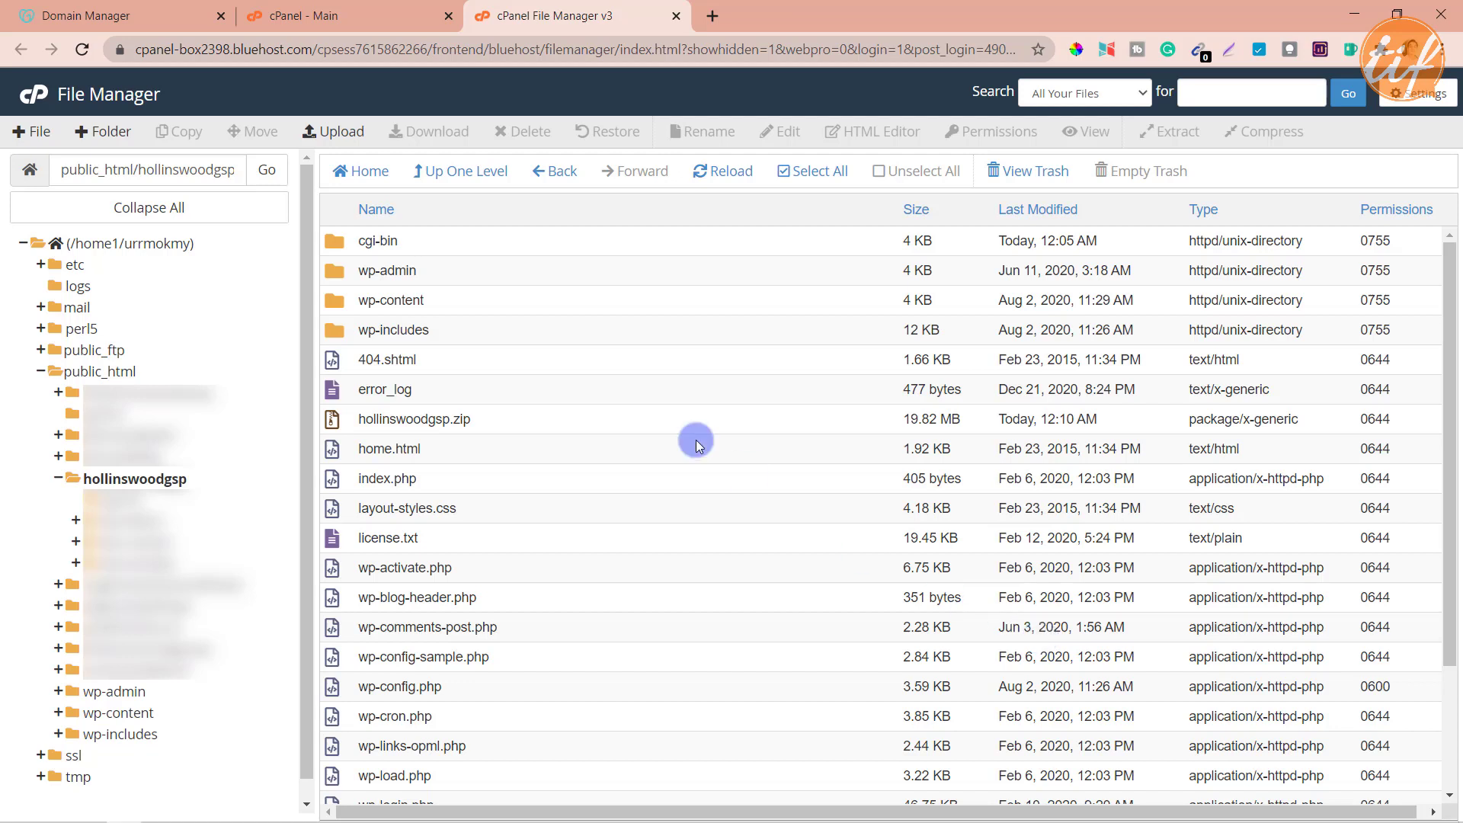
{"action": "left_click", "coordinate": [488, 422]}
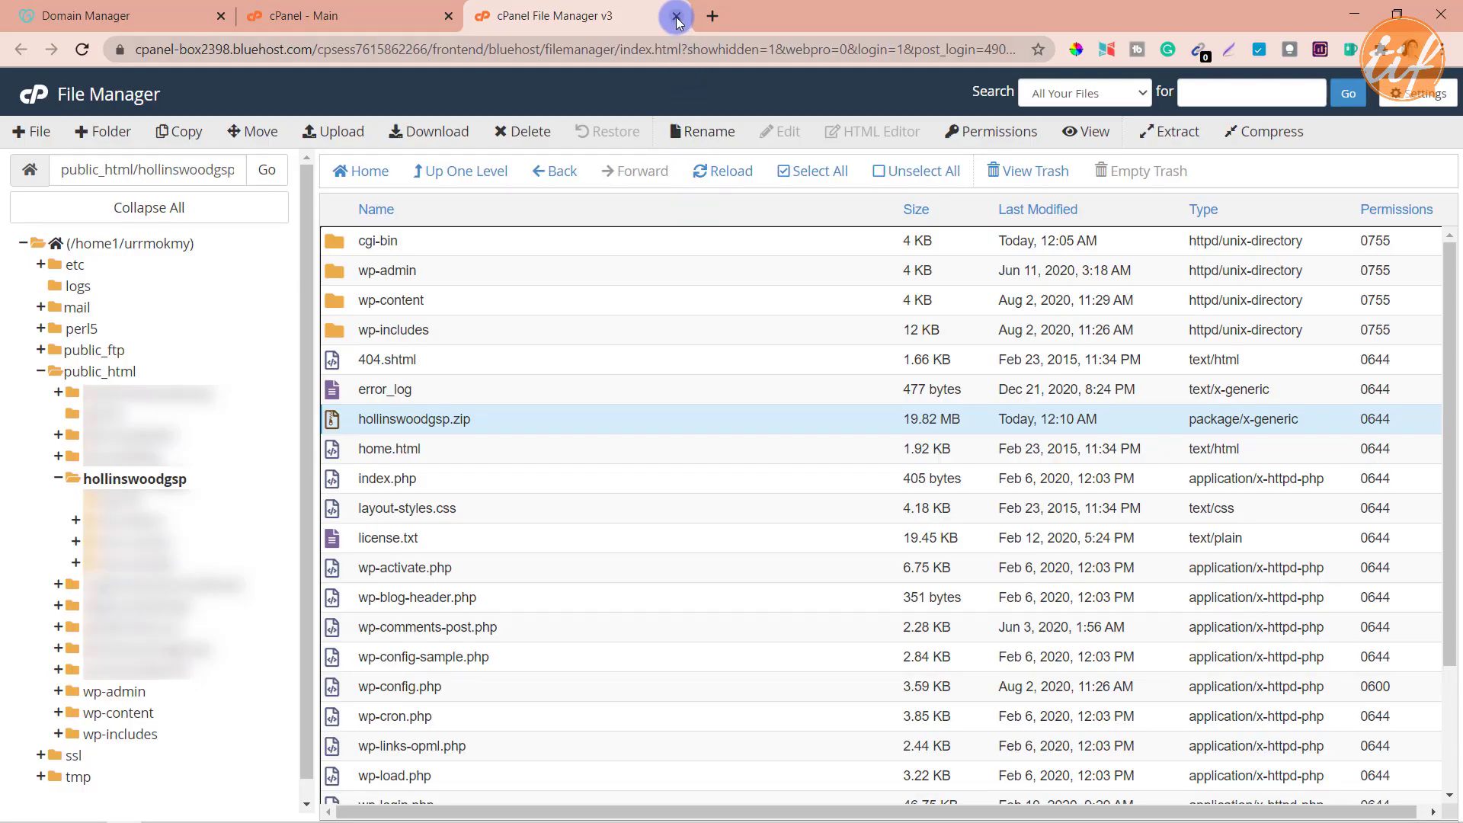
Close File Manager and create a new MySQL database with the name suffix hwdb
{"action": "left_click", "coordinate": [677, 17]}
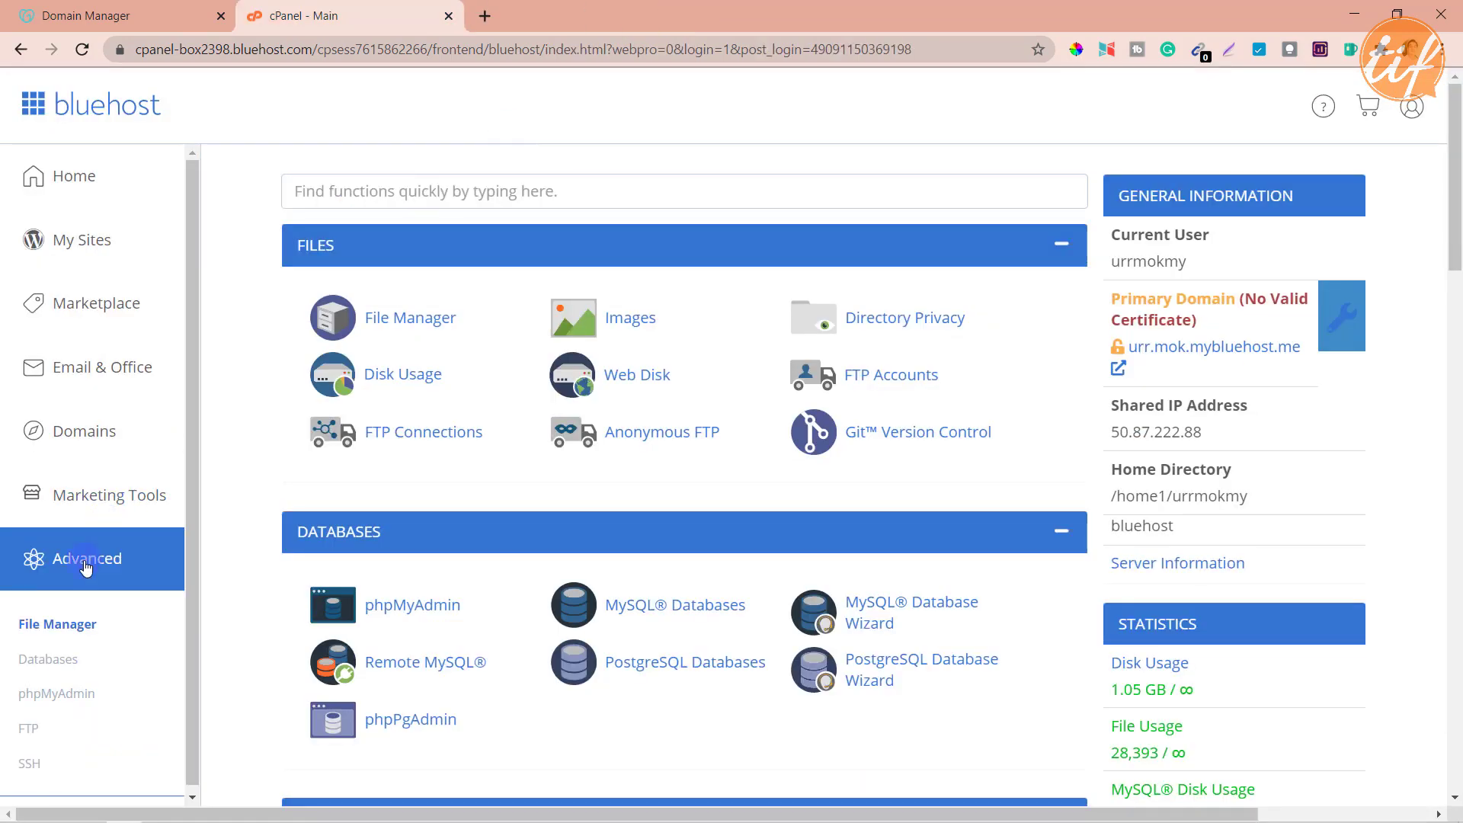
{"action": "left_click", "coordinate": [48, 660]}
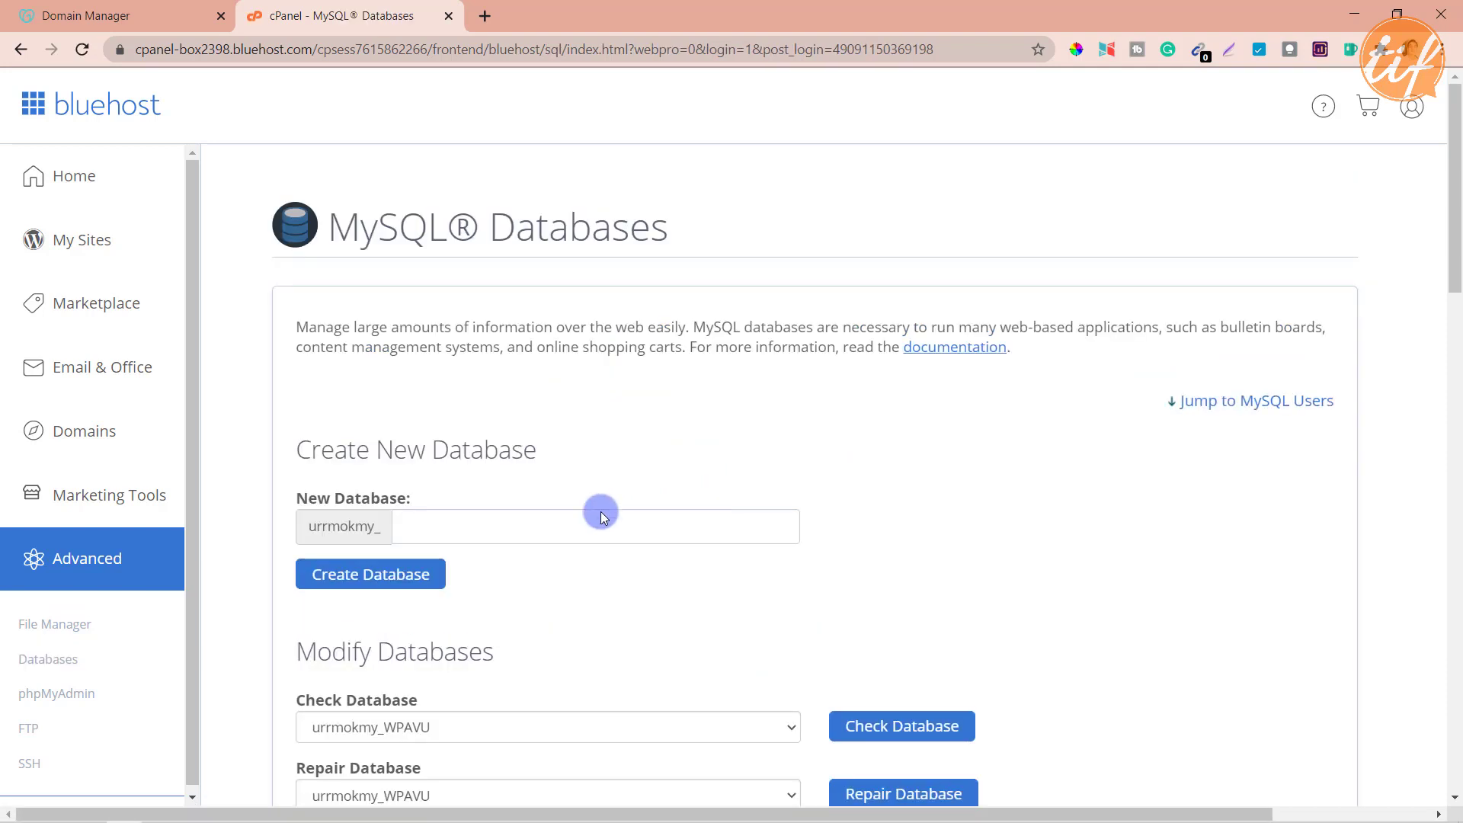
{"action": "left_click", "coordinate": [483, 534]}
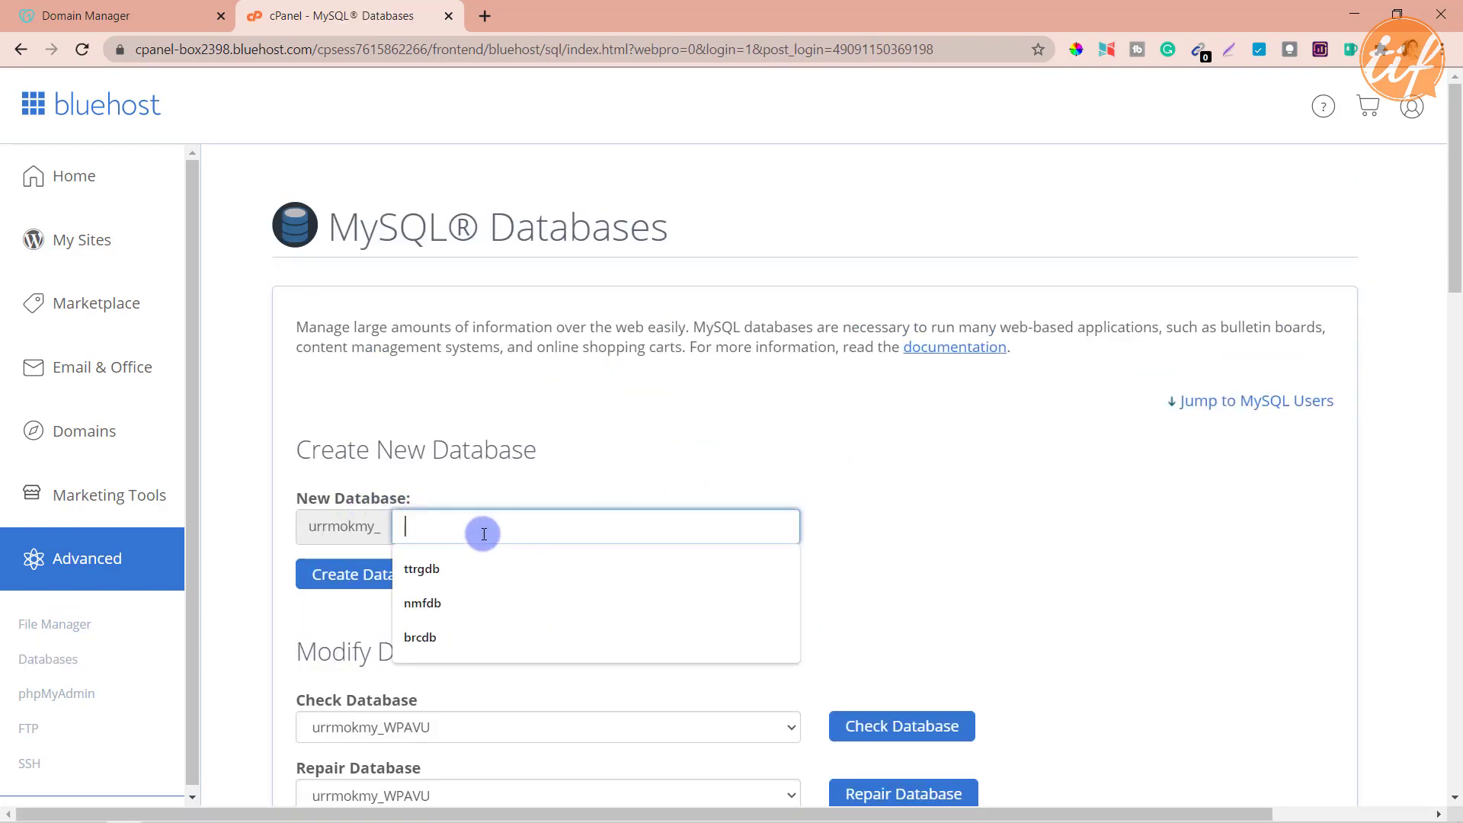
{"action": "type", "text": "hw"}
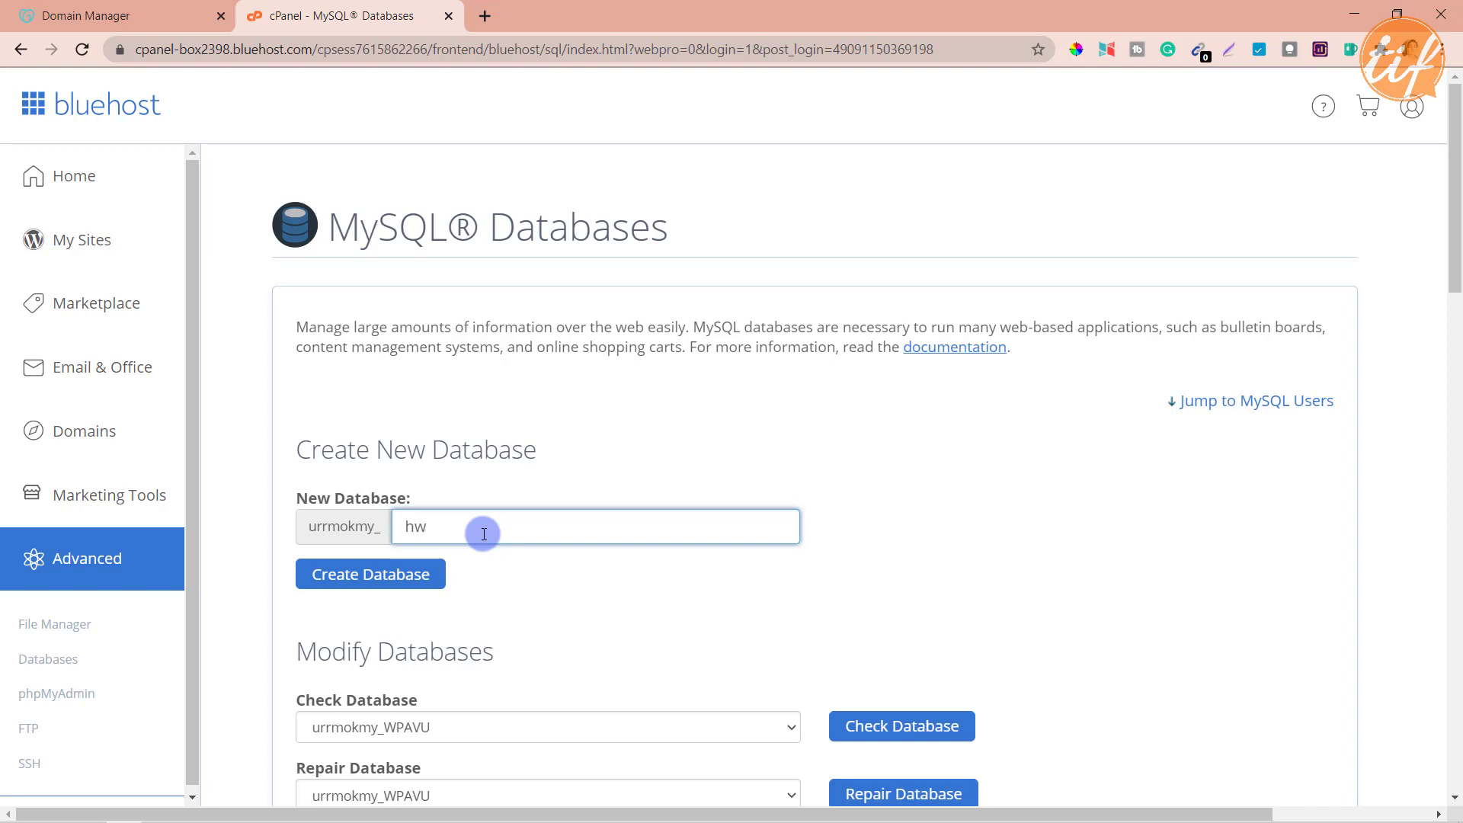
{"action": "type", "text": "db"}
{"action": "left_click", "coordinate": [374, 576]}
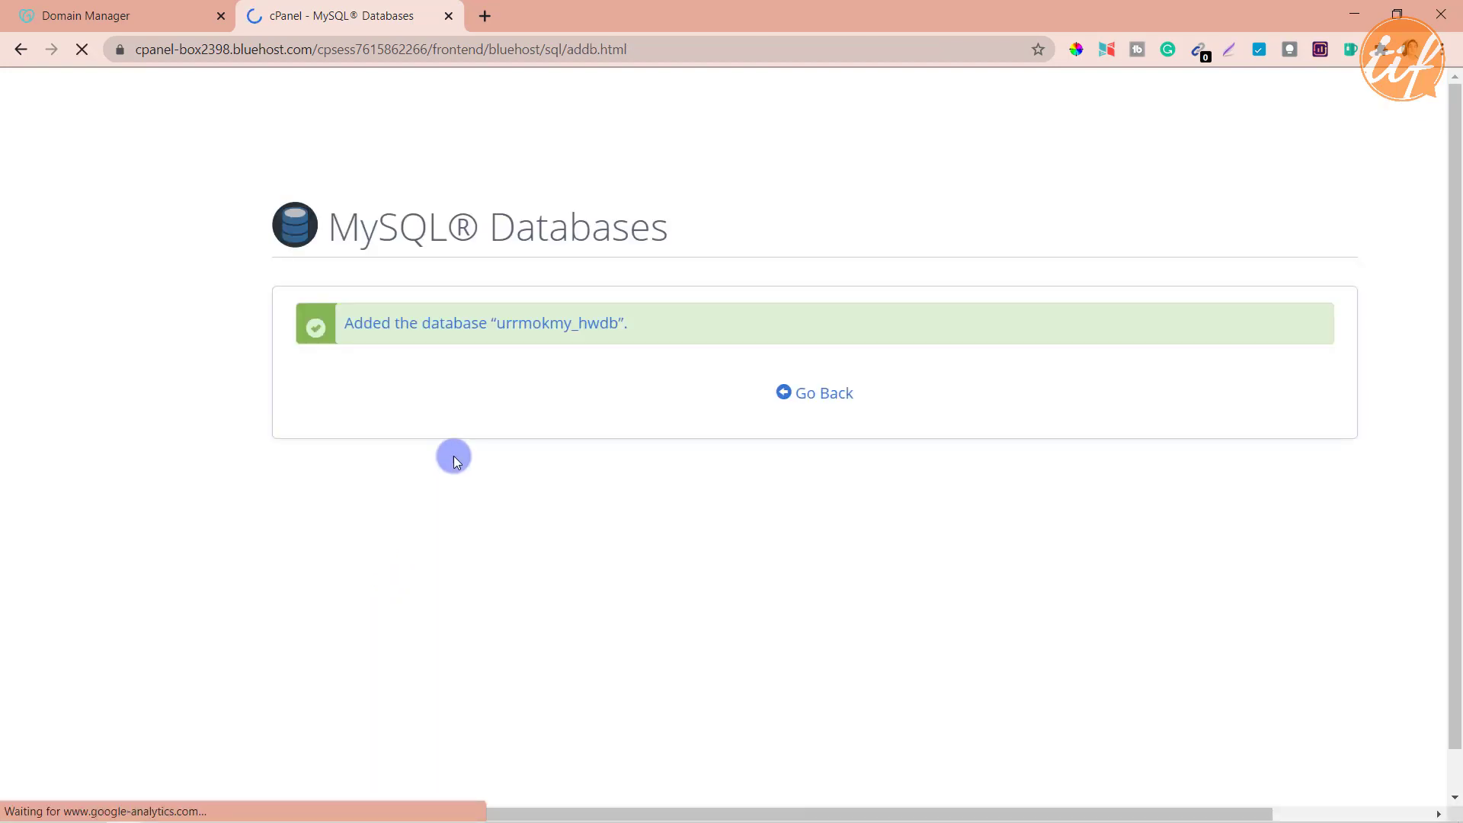
{"action": "left_click", "coordinate": [823, 395]}
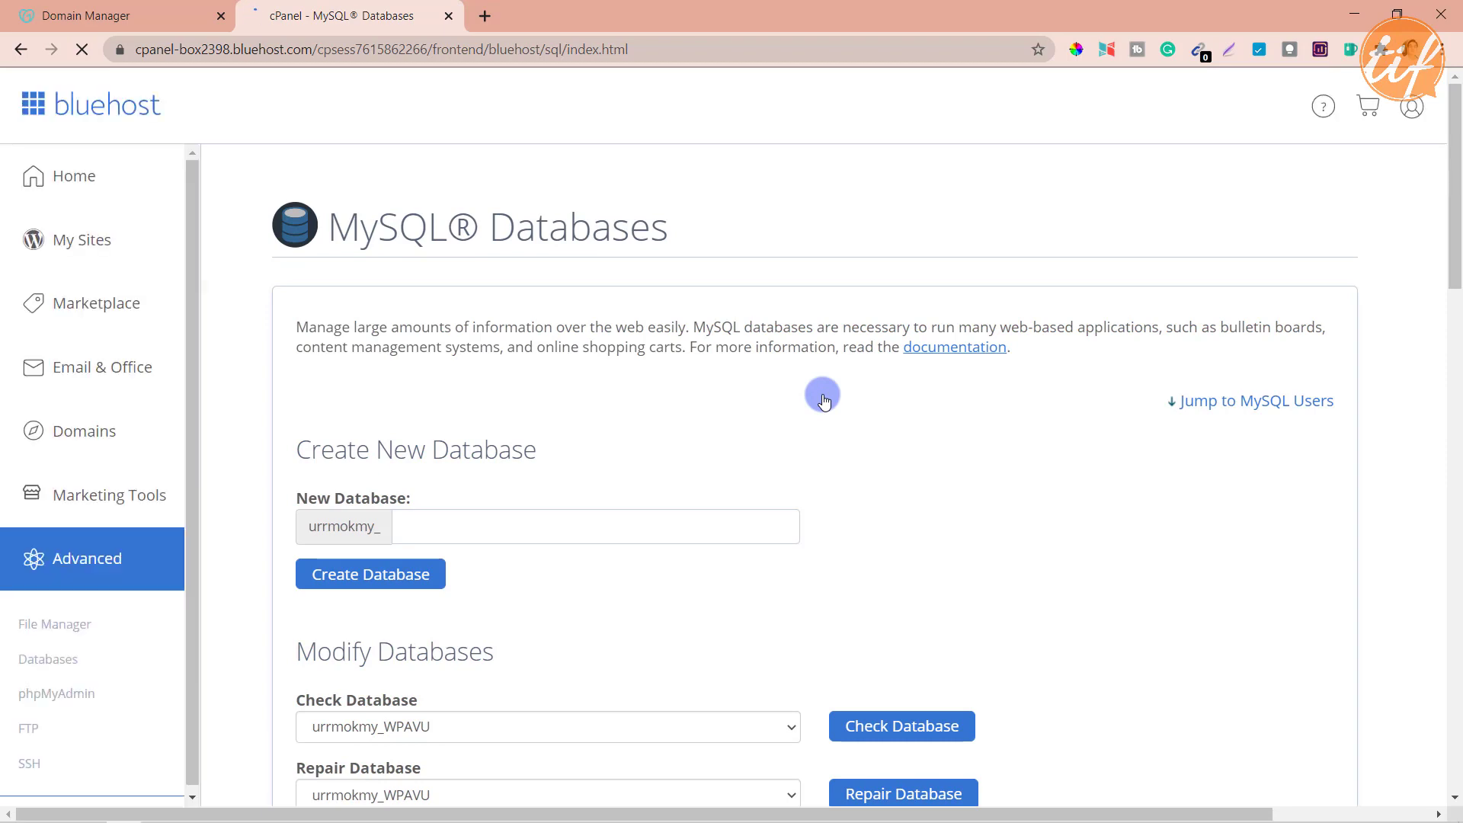
Create a new MySQL user with the username suffix hwuser, entering and repeating the user's password
{"action": "scroll", "coordinate": [823, 395], "scroll_direction": "down", "scroll_amount": 3}
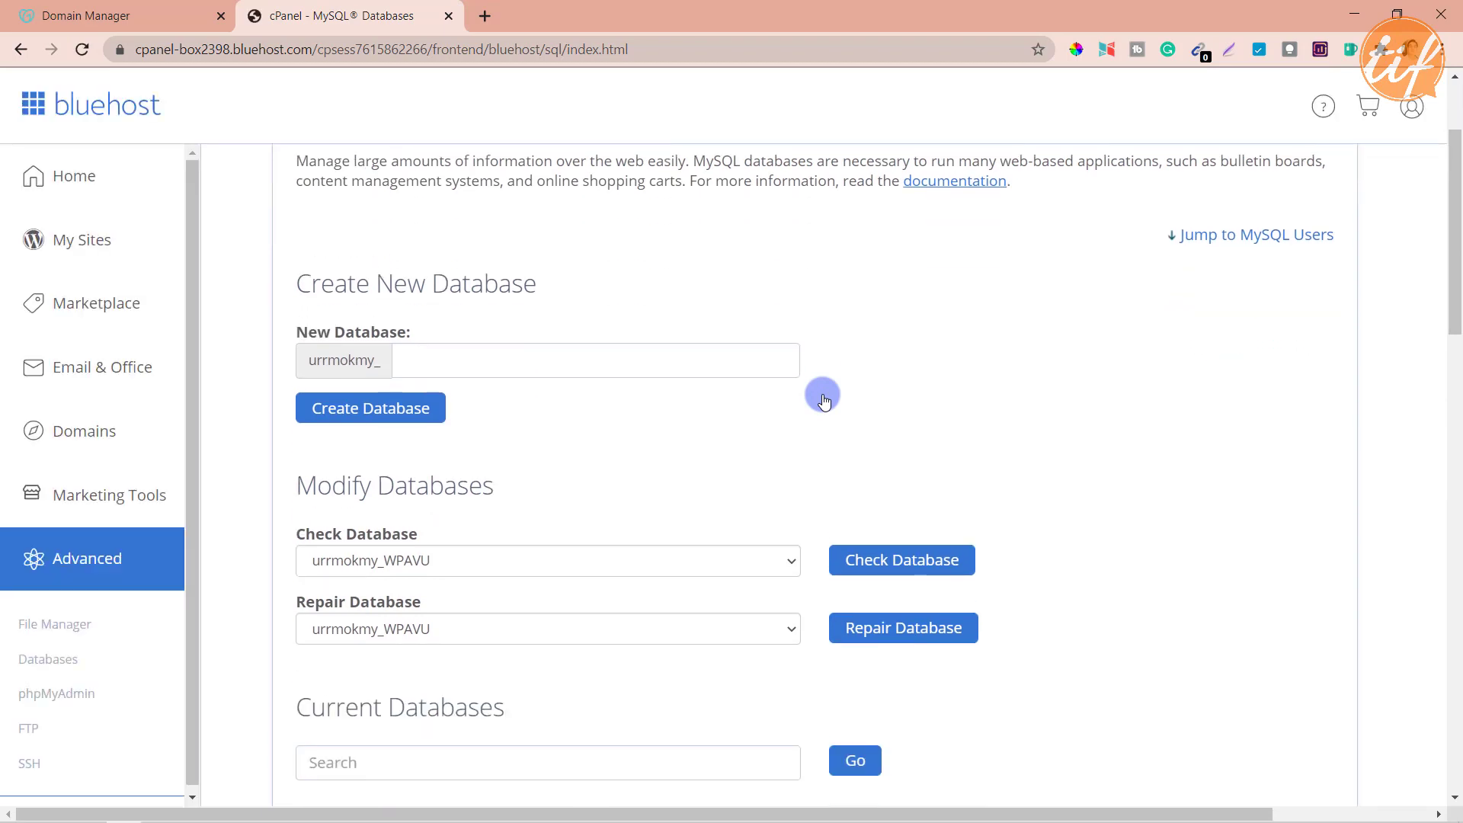
{"action": "scroll", "coordinate": [823, 397], "scroll_direction": "down", "scroll_amount": 2}
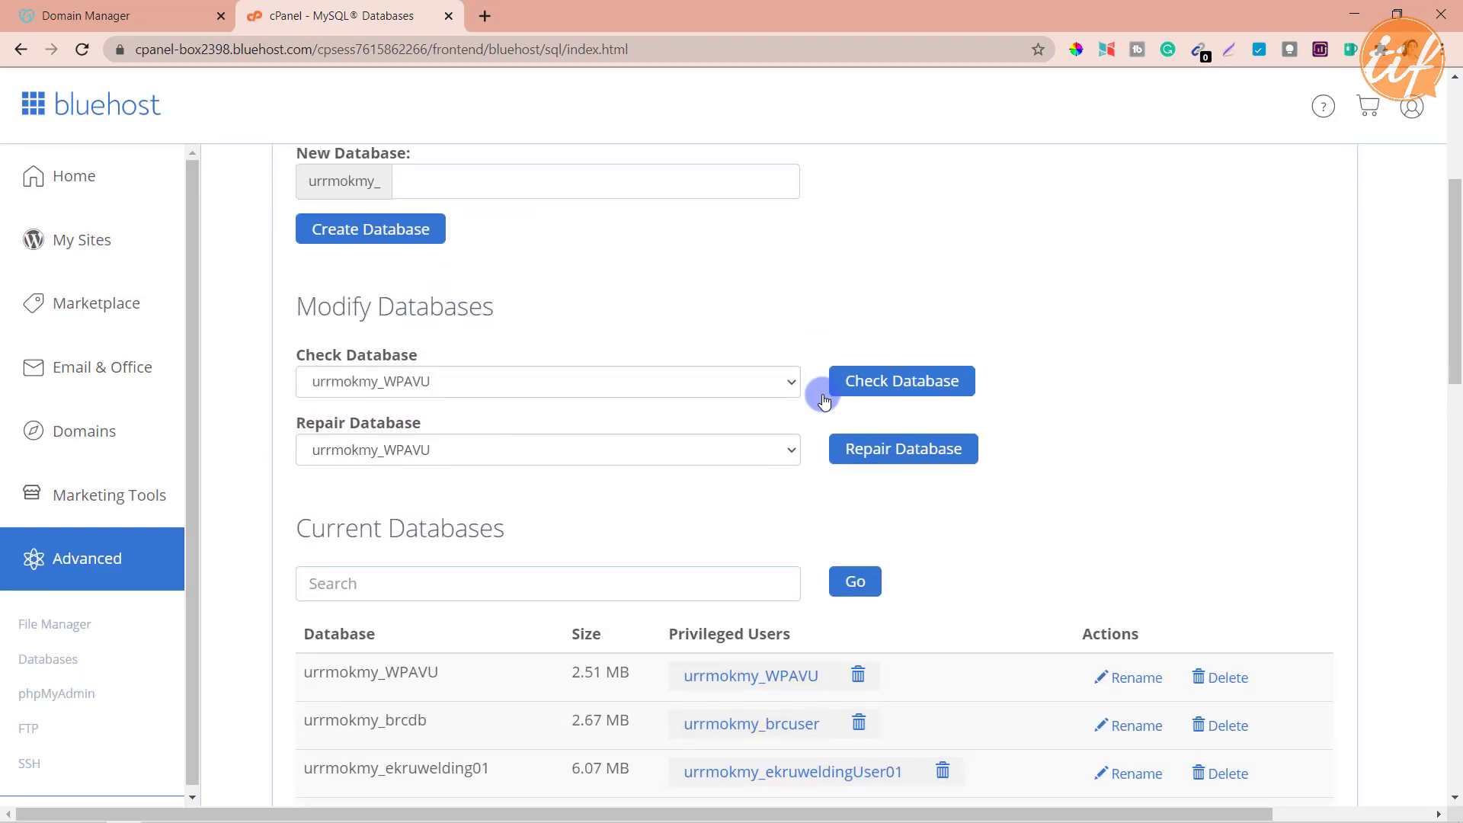
{"action": "scroll", "coordinate": [824, 399], "scroll_direction": "down", "scroll_amount": 4}
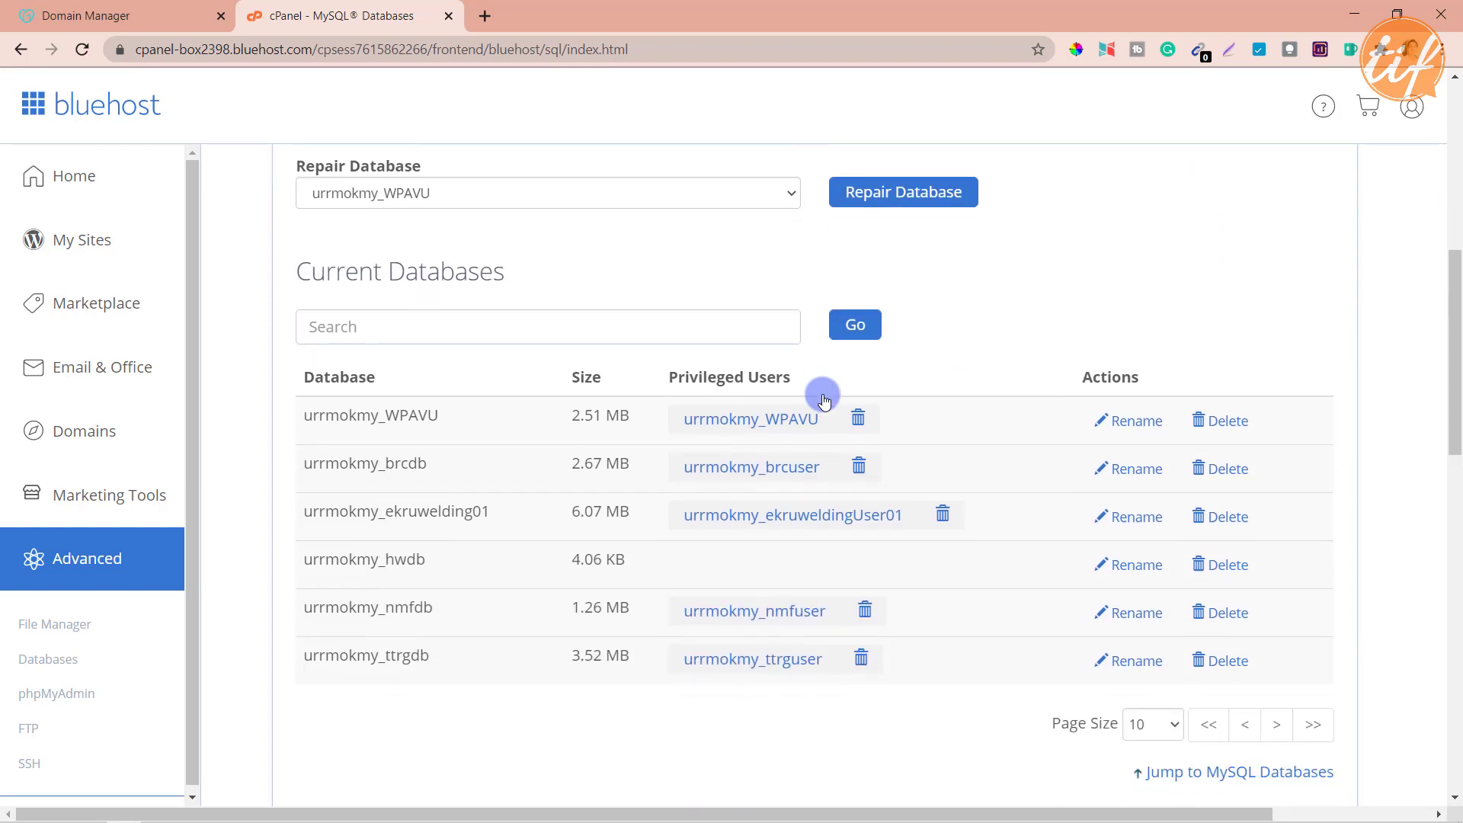
{"action": "scroll", "coordinate": [823, 399], "scroll_direction": "down", "scroll_amount": 3}
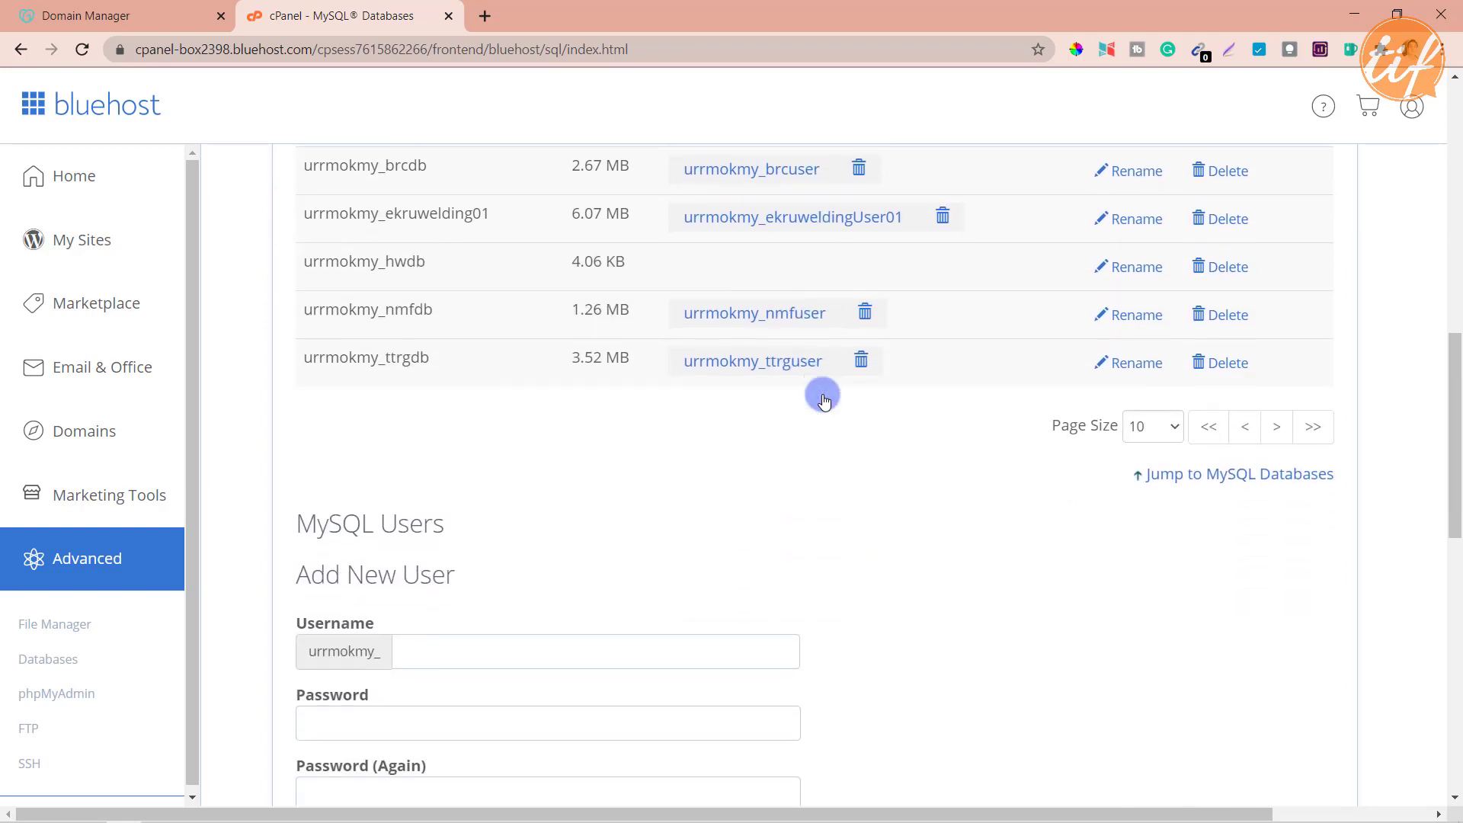
{"action": "scroll", "coordinate": [823, 400], "scroll_direction": "down", "scroll_amount": 2}
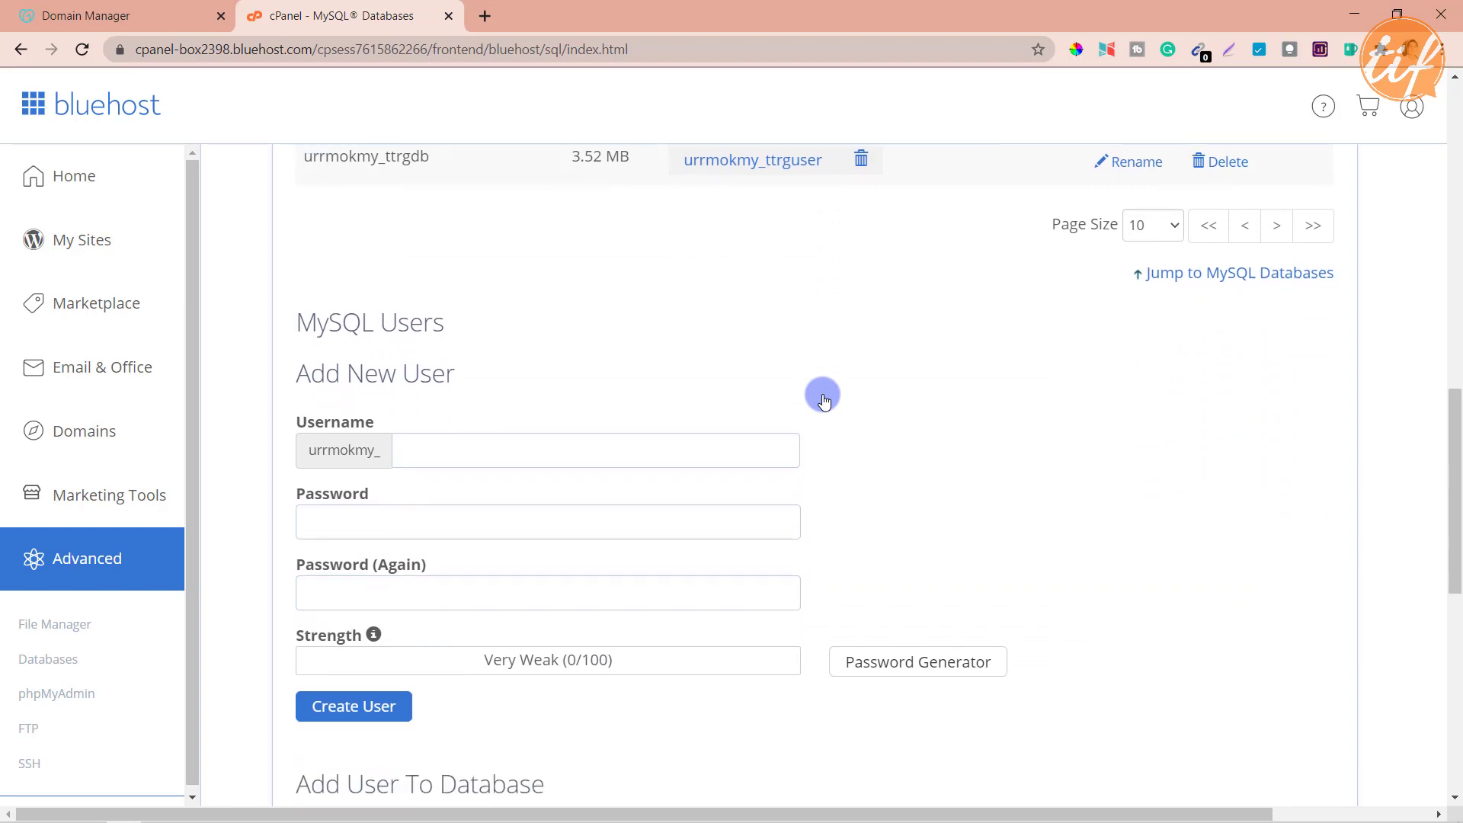
{"action": "left_click", "coordinate": [475, 437]}
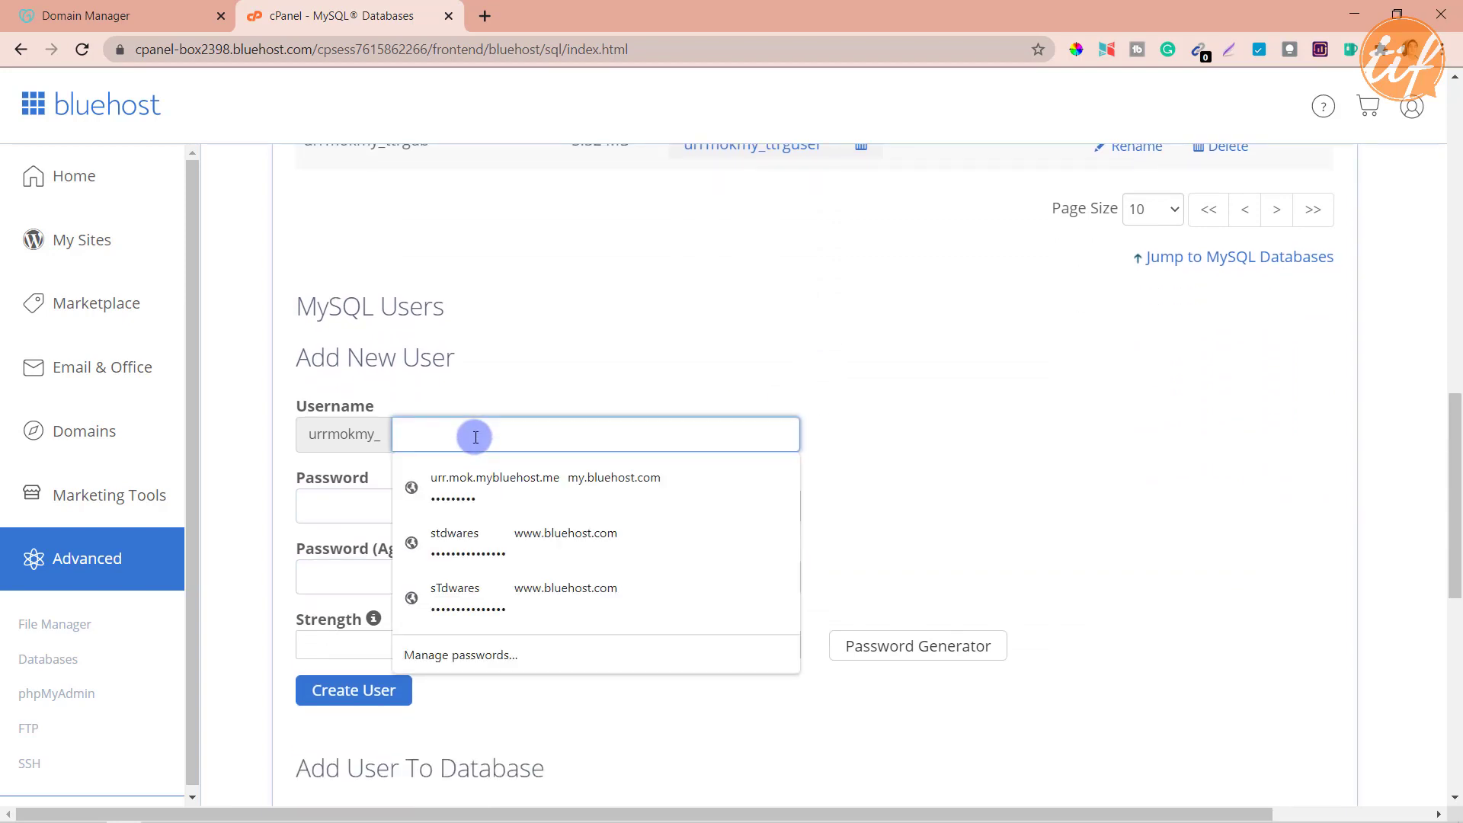
{"action": "type", "text": "hw"}
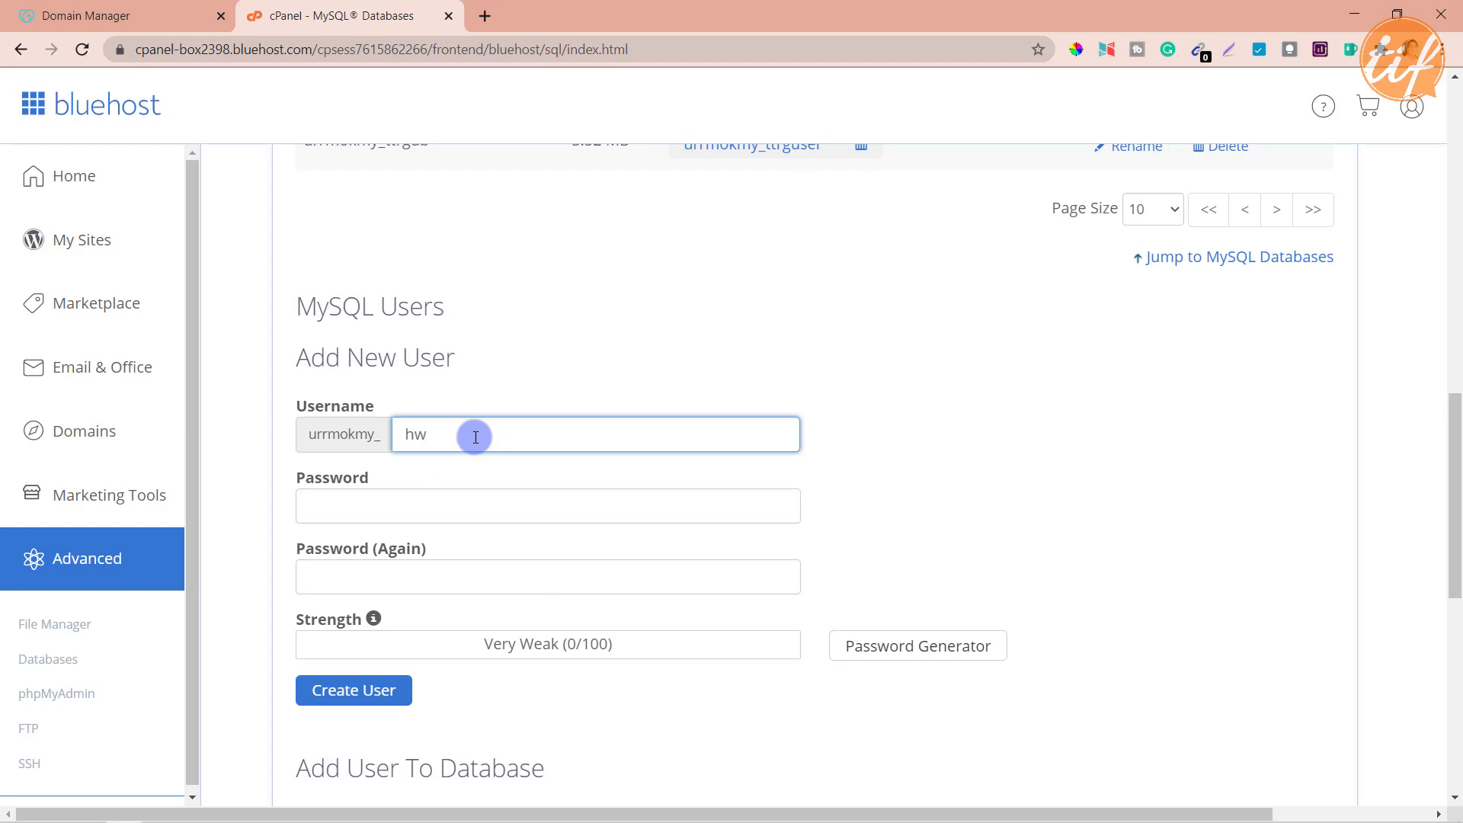
{"action": "type", "text": "user"}
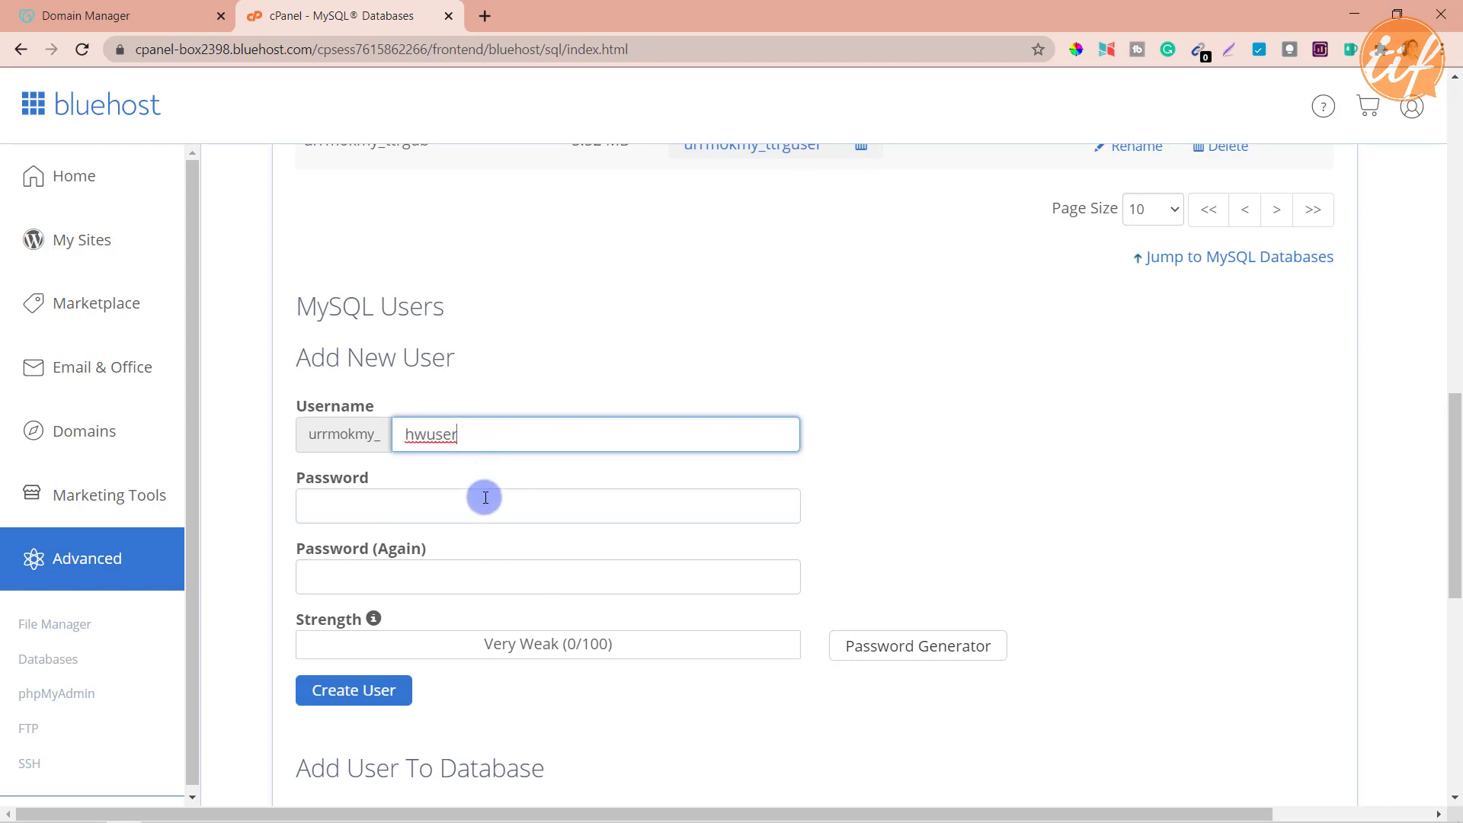
{"action": "left_click", "coordinate": [427, 510]}
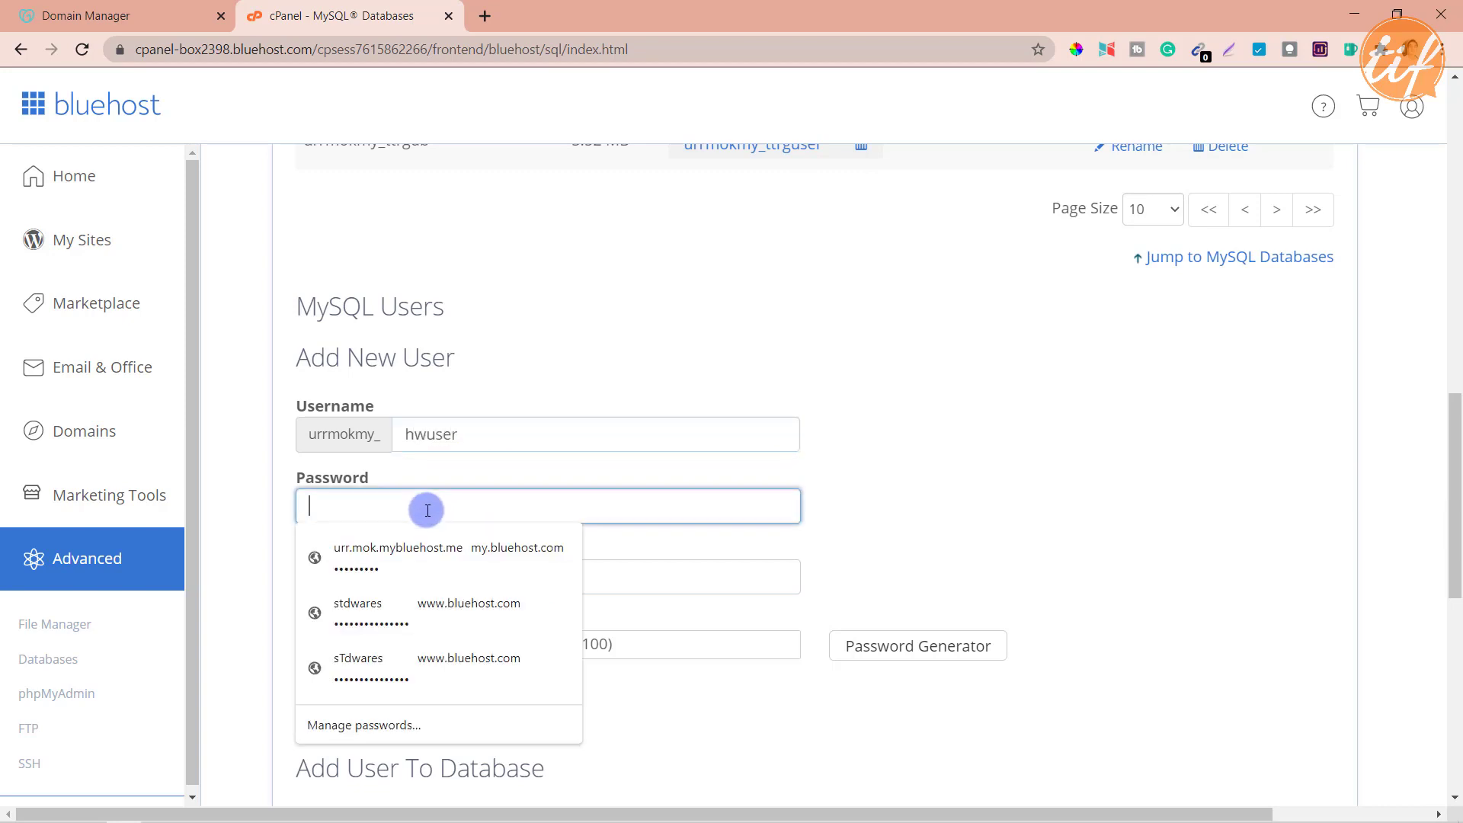
{"action": "key", "text": "ctrl+v"}
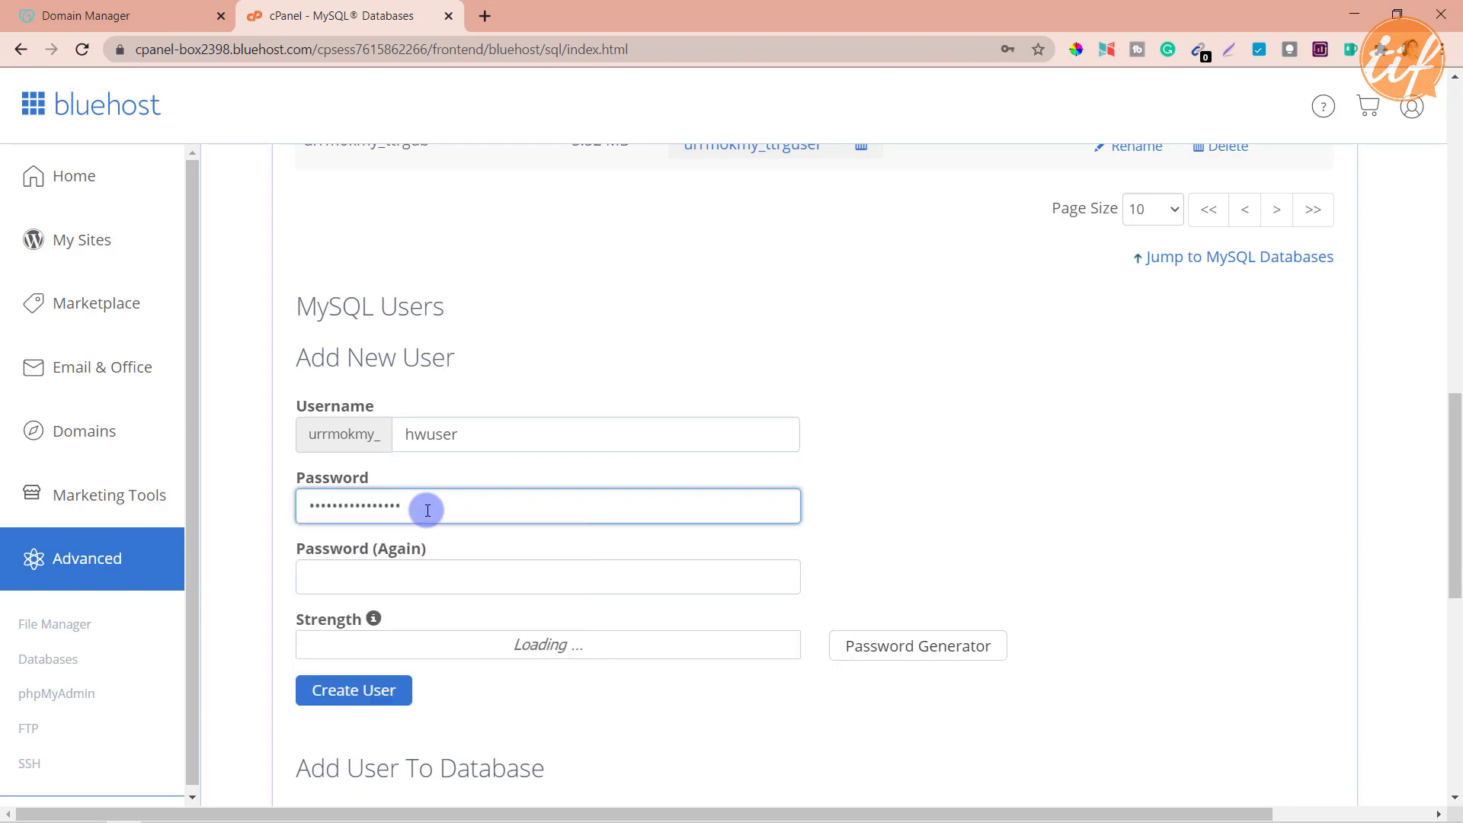
{"action": "left_click", "coordinate": [413, 583]}
{"action": "key", "text": "ctrl+v"}
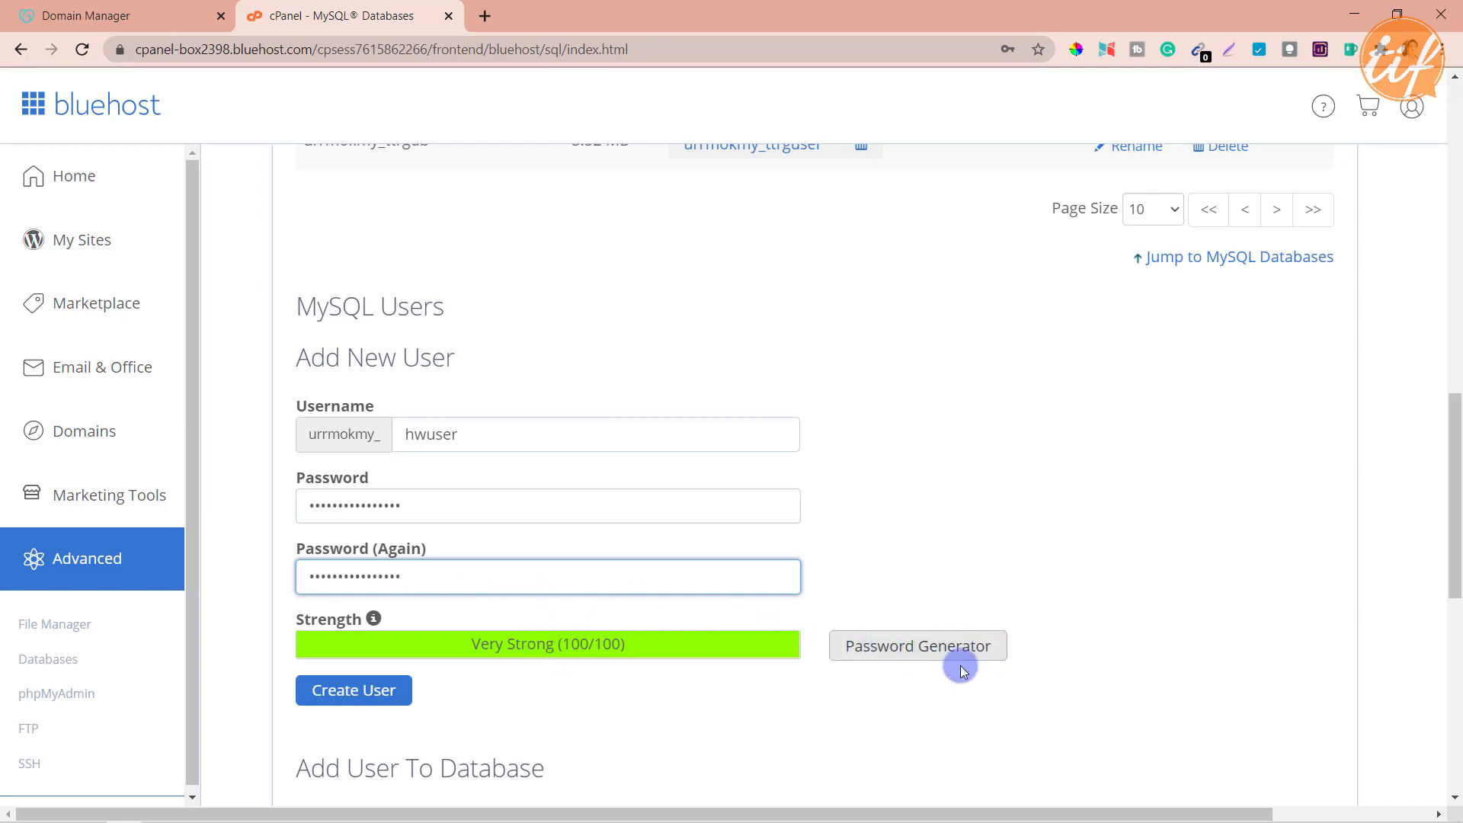
{"action": "left_click", "coordinate": [347, 693]}
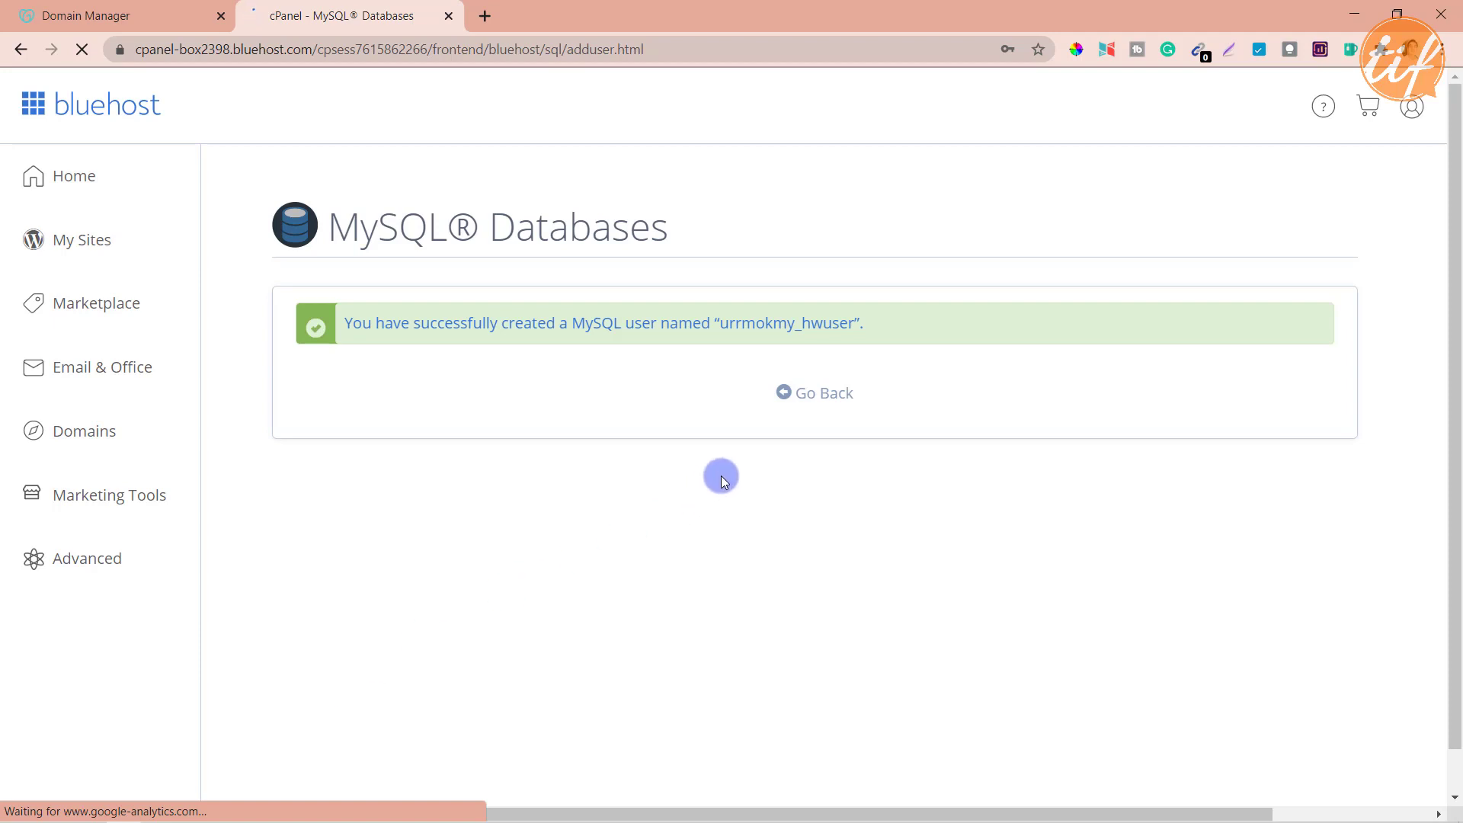
{"action": "left_click", "coordinate": [822, 402]}
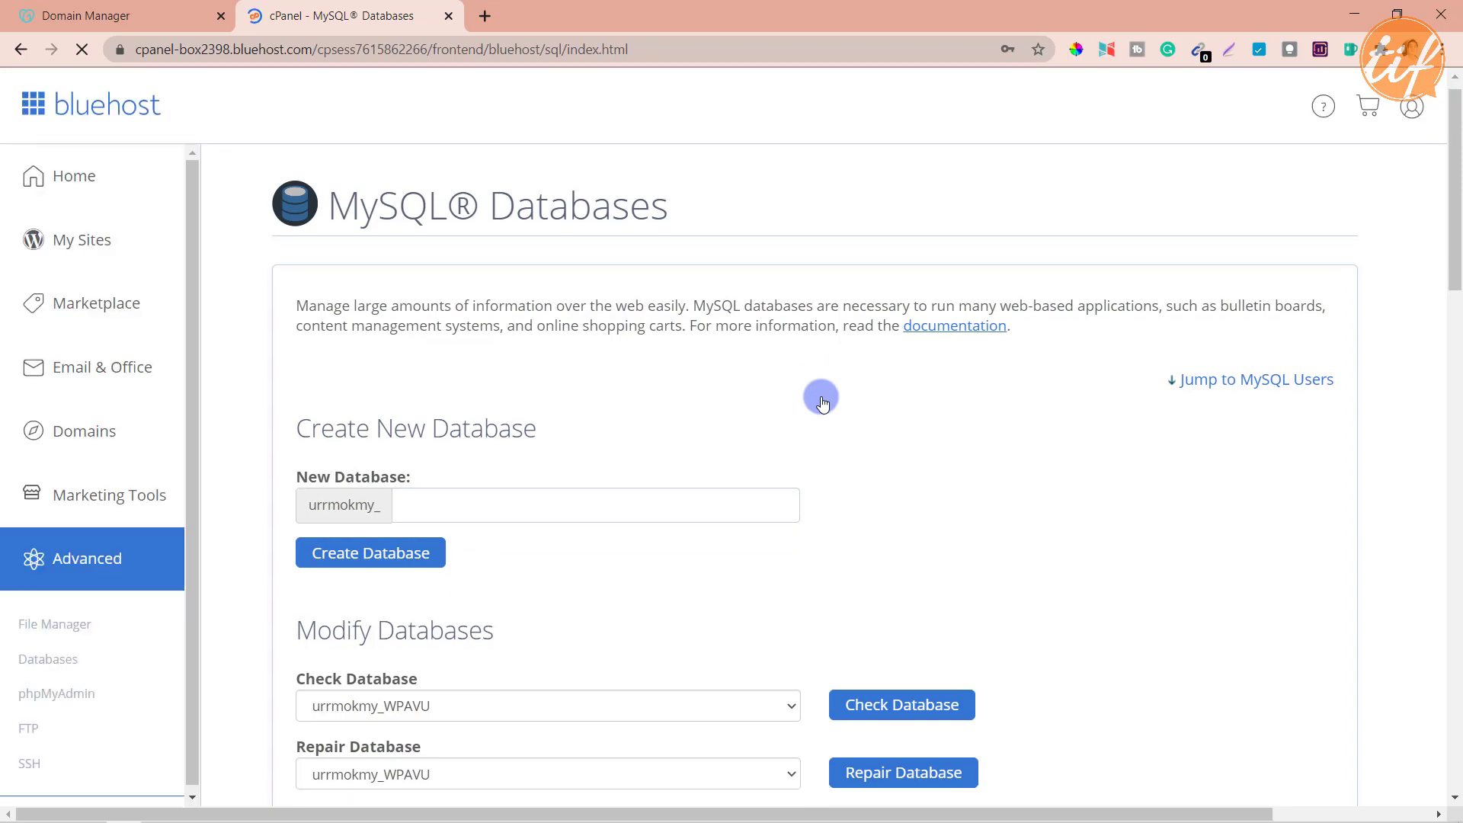
Add the MySQL user urrmokmy_hwuser to the database urrmokmy_hwdb
{"action": "scroll", "coordinate": [822, 403], "scroll_direction": "down", "scroll_amount": 8}
{"action": "scroll", "coordinate": [822, 402], "scroll_direction": "down", "scroll_amount": 5}
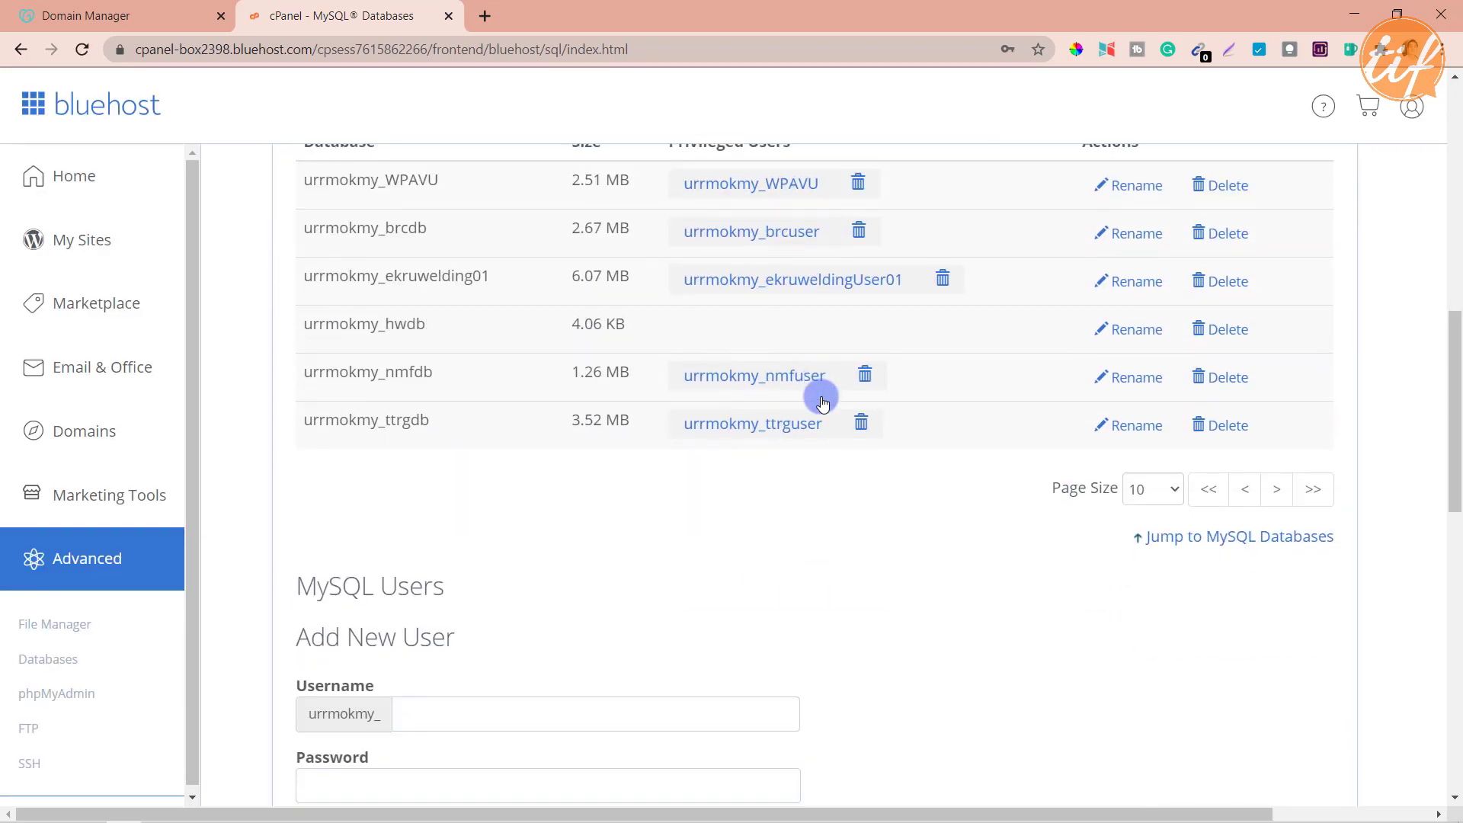
{"action": "scroll", "coordinate": [822, 403], "scroll_direction": "down", "scroll_amount": 6}
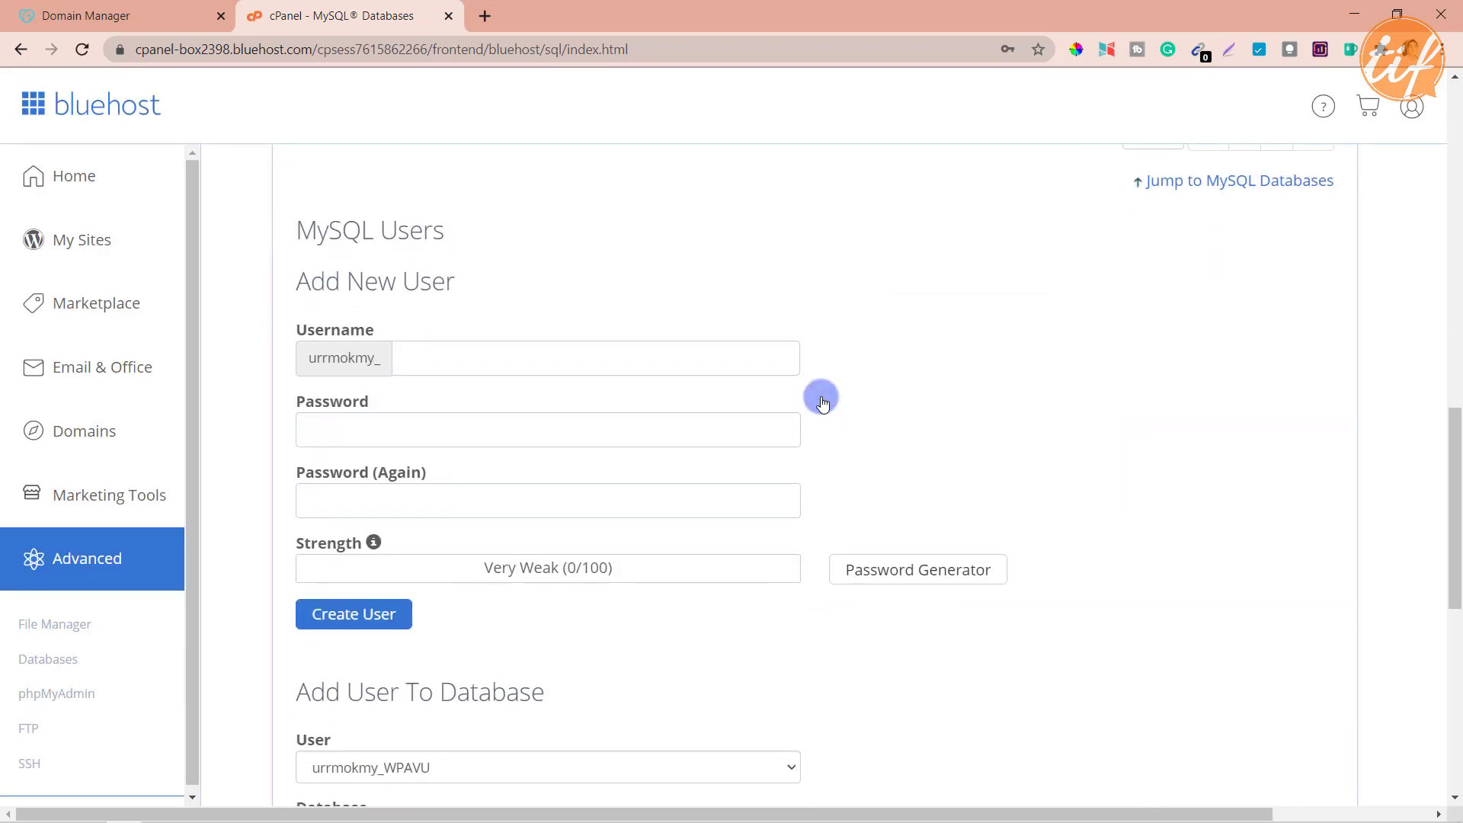
{"action": "scroll", "coordinate": [822, 402], "scroll_direction": "down", "scroll_amount": 3}
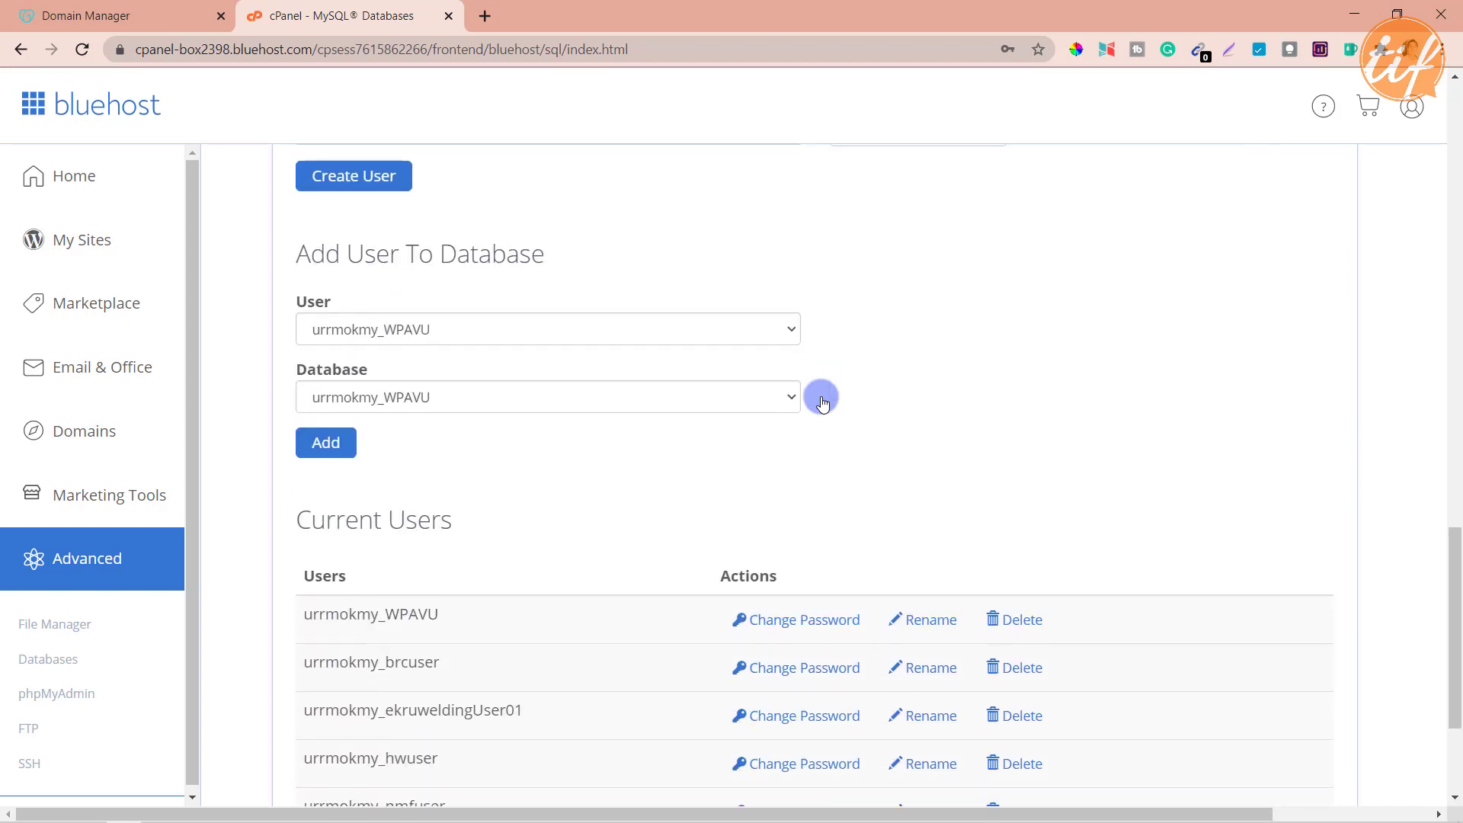
{"action": "scroll", "coordinate": [821, 399], "scroll_direction": "down", "scroll_amount": 1}
{"action": "scroll", "coordinate": [819, 397], "scroll_direction": "up", "scroll_amount": 3}
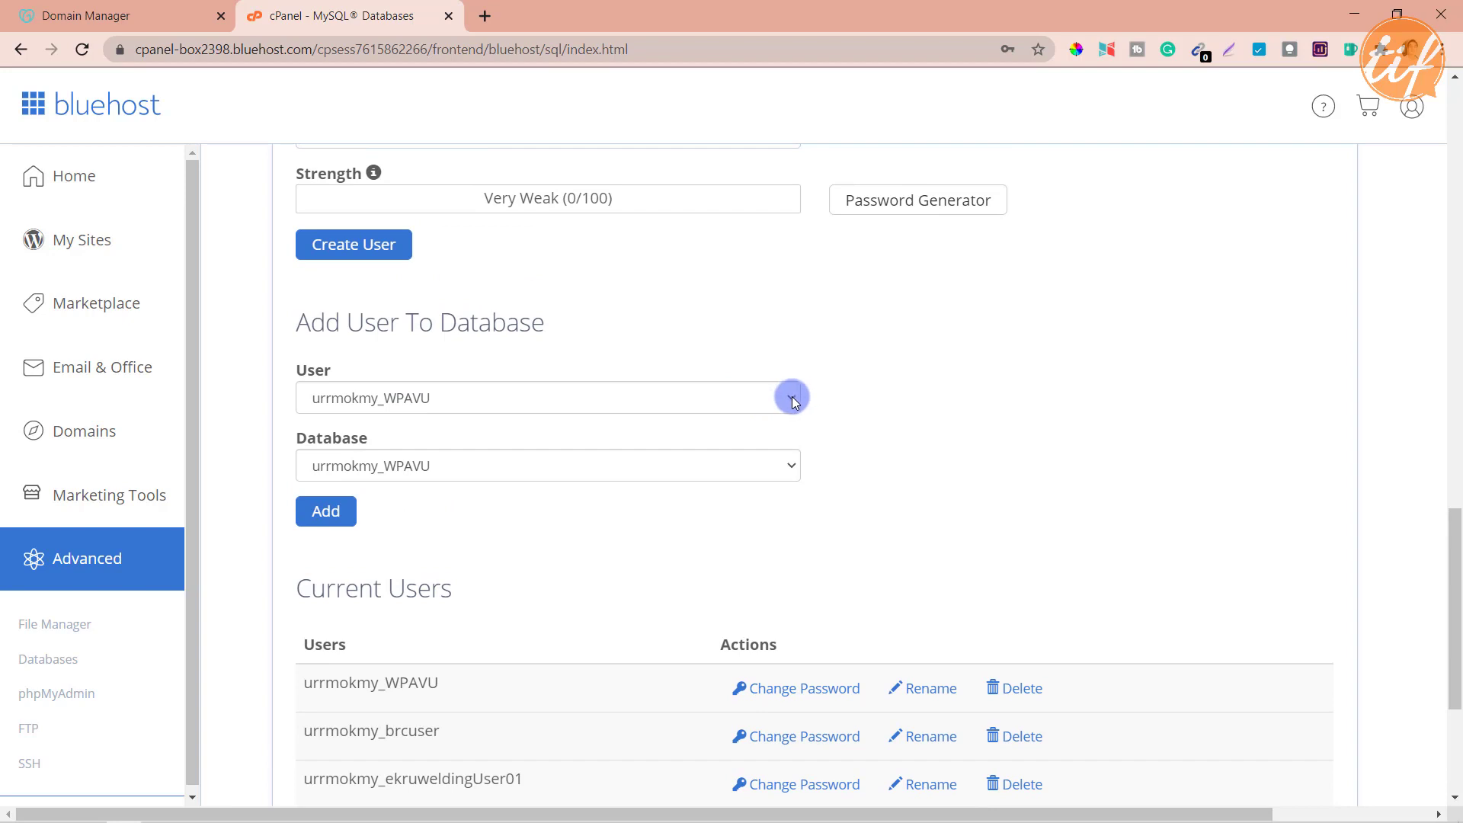
{"action": "left_click", "coordinate": [792, 397]}
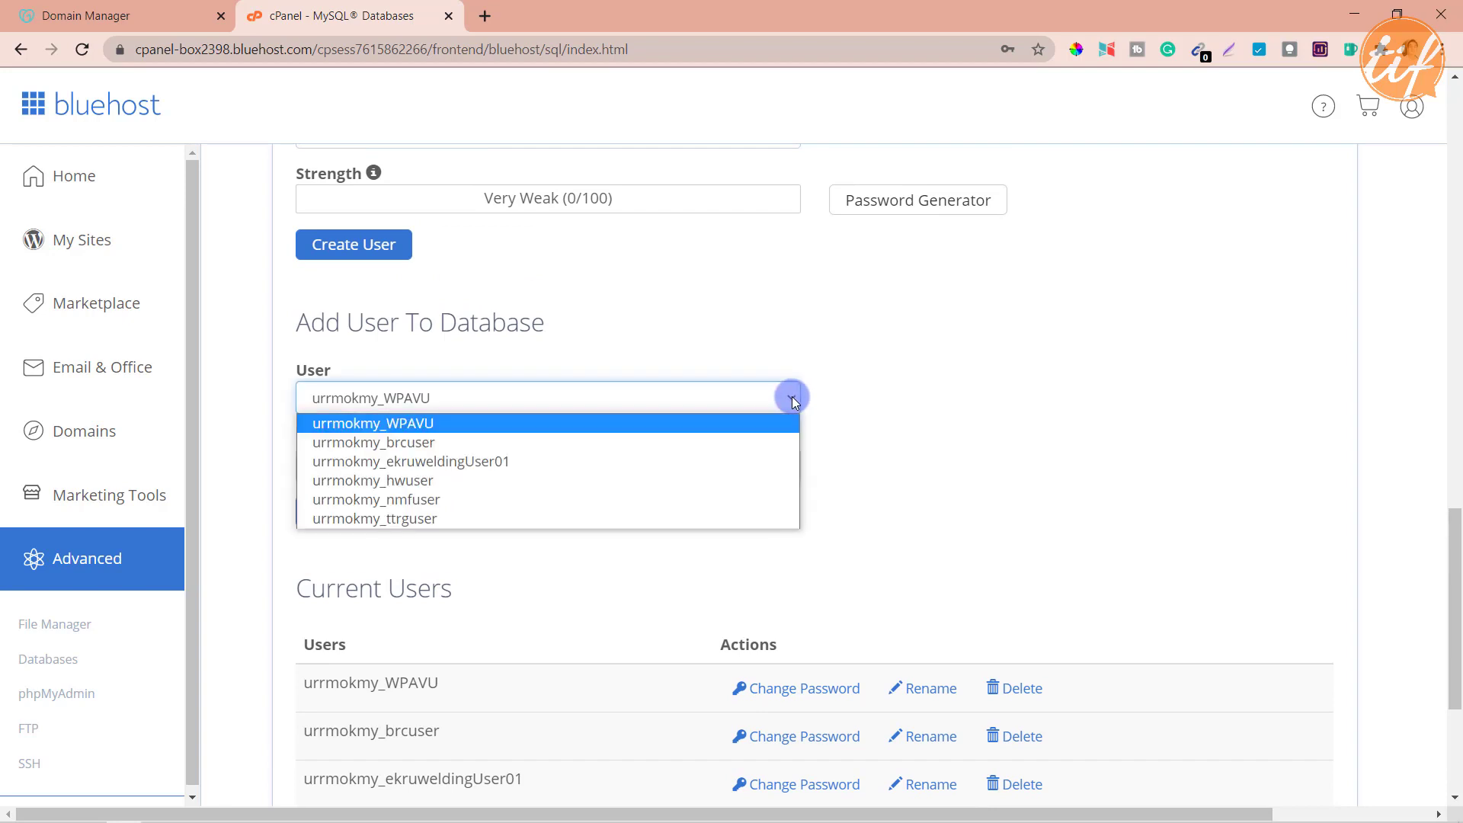
{"action": "left_click", "coordinate": [440, 480]}
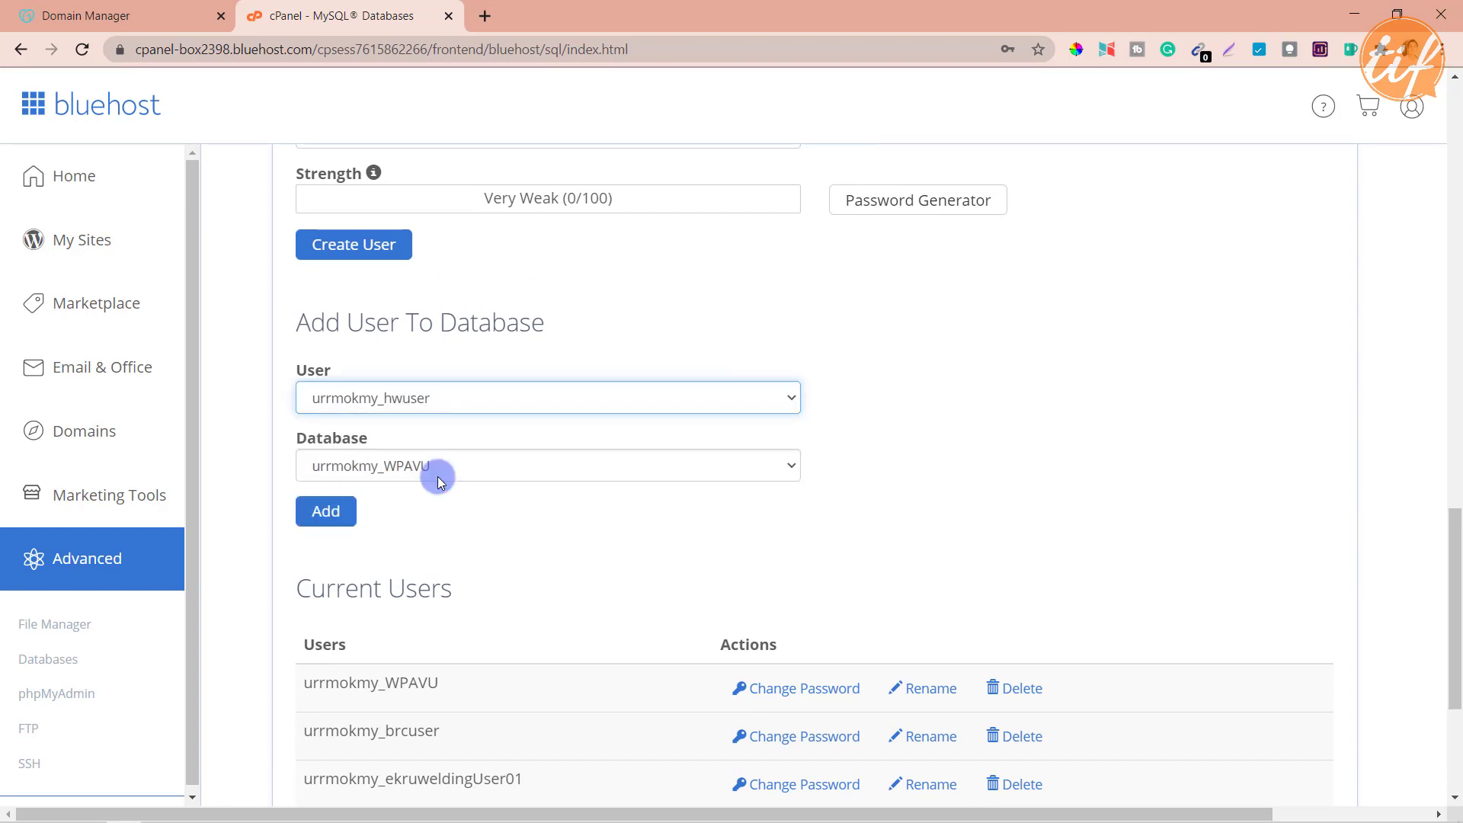
{"action": "left_click", "coordinate": [598, 470]}
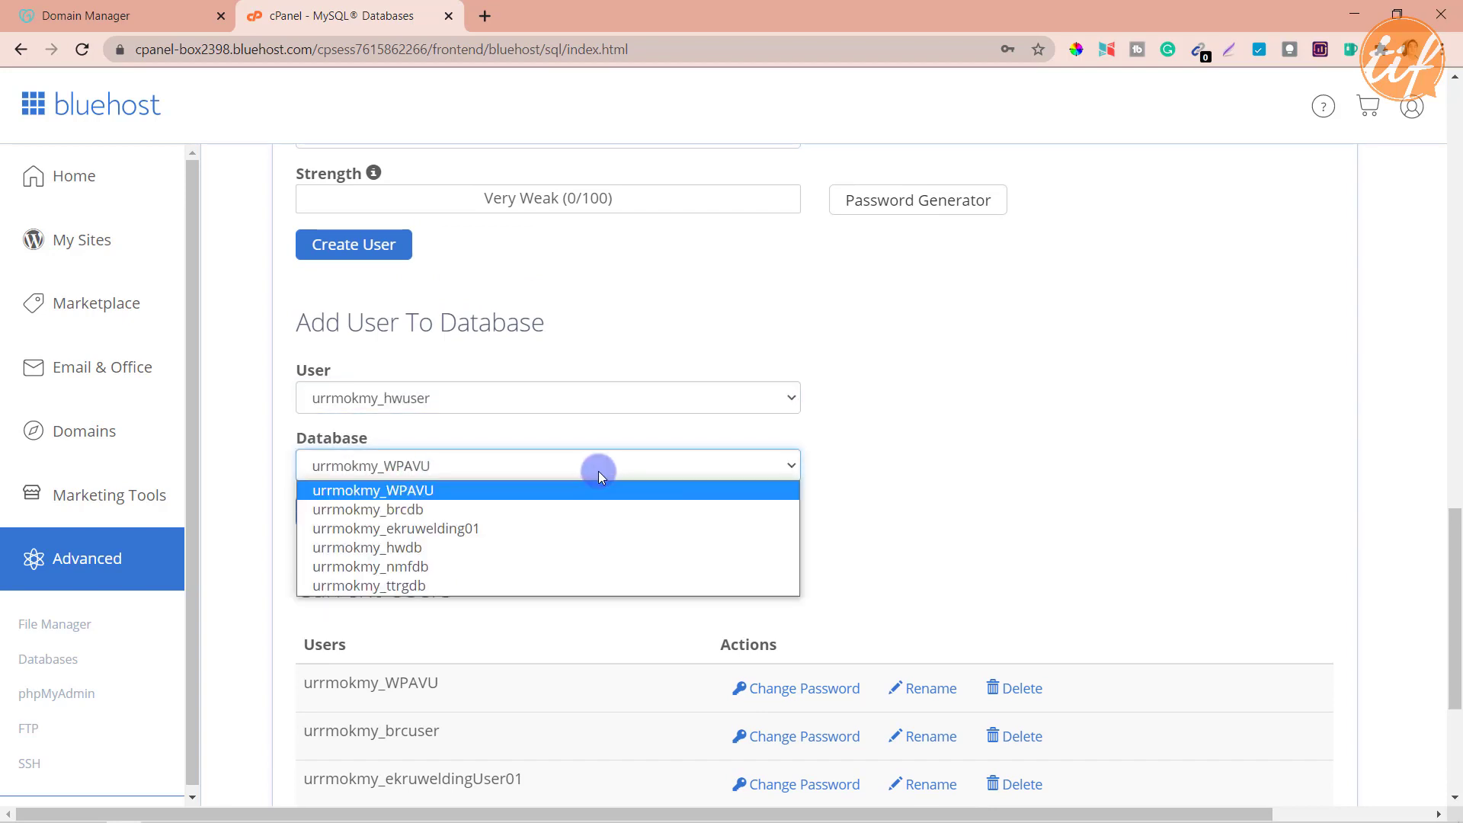
{"action": "left_click", "coordinate": [434, 546]}
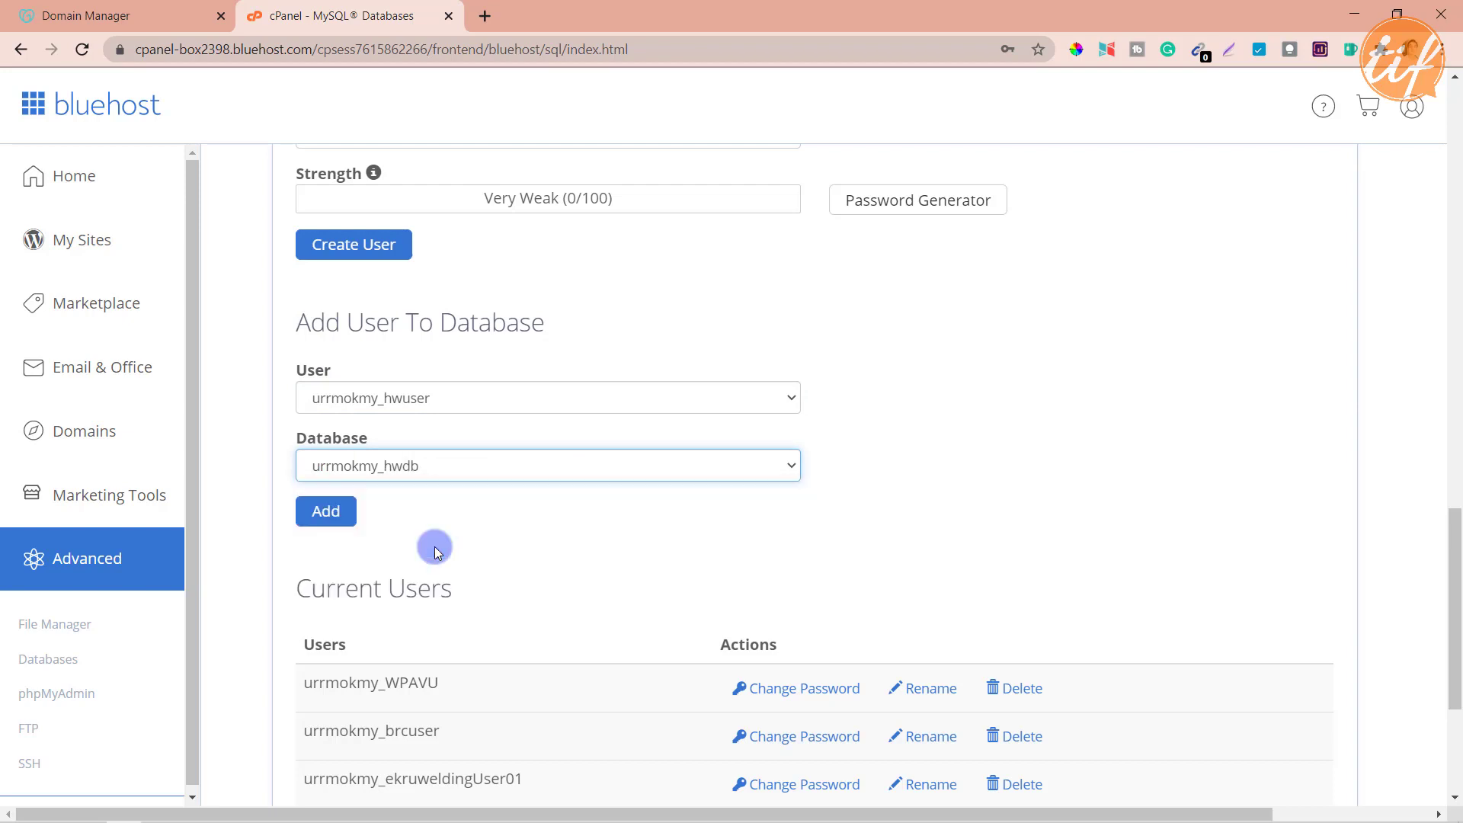
{"action": "left_click", "coordinate": [330, 515]}
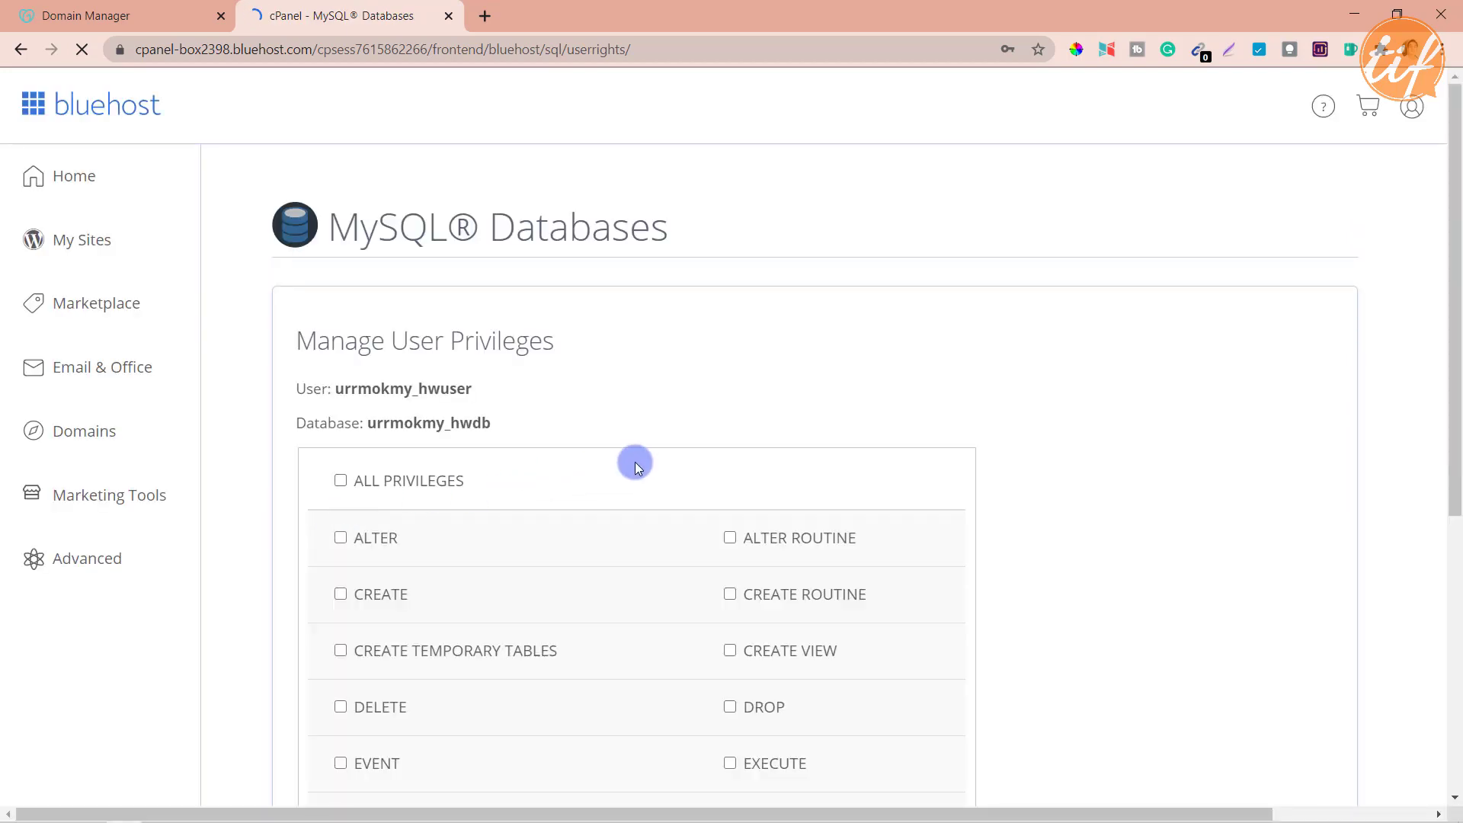
Grant urrmokmy_hwuser ALL PRIVILEGES on urrmokmy_hwdb, save the changes, and return to the MySQL Databases overview
{"action": "scroll", "coordinate": [635, 463], "scroll_direction": "down", "scroll_amount": 3}
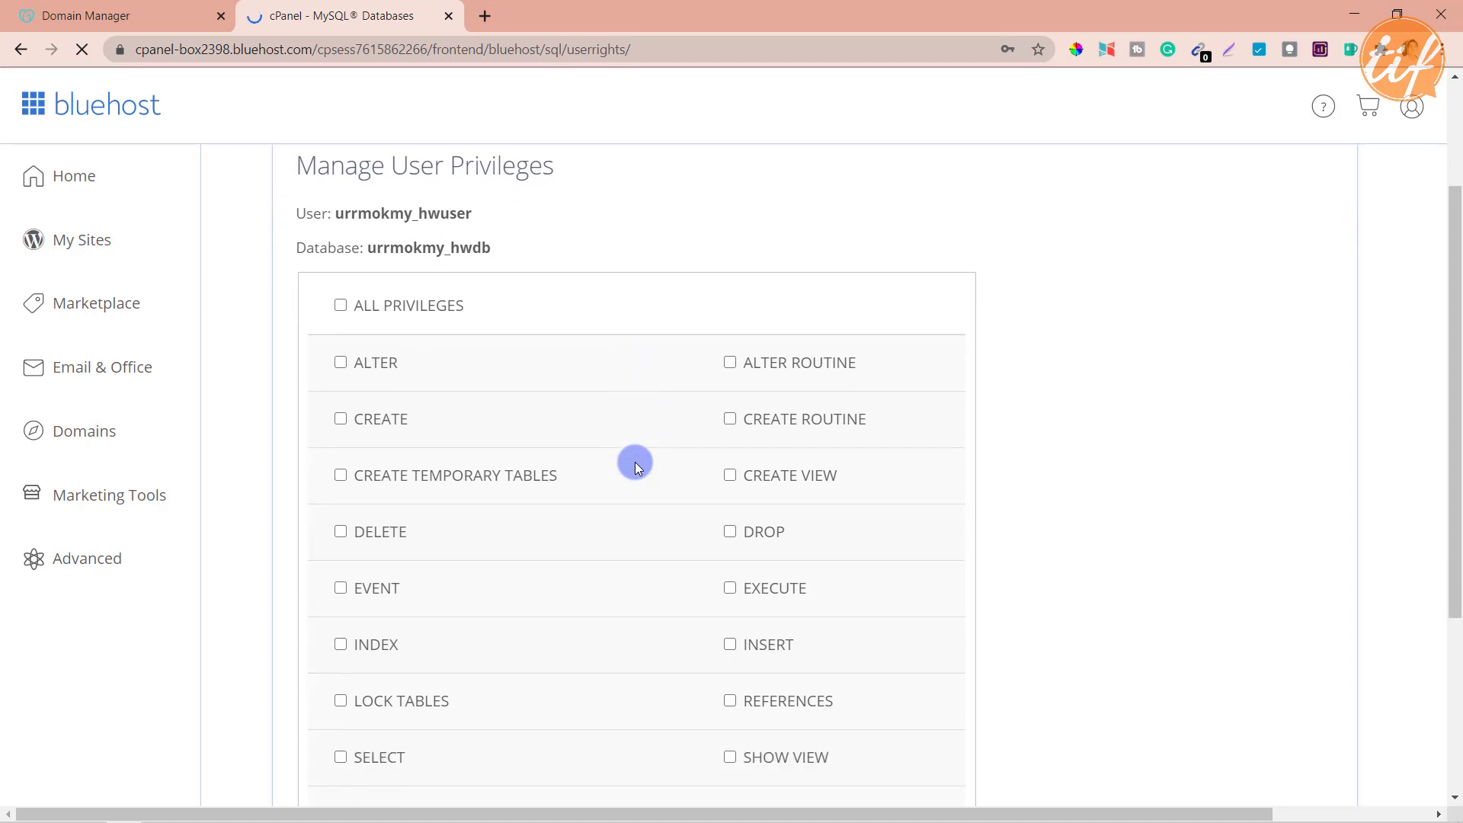
{"action": "left_click", "coordinate": [340, 306]}
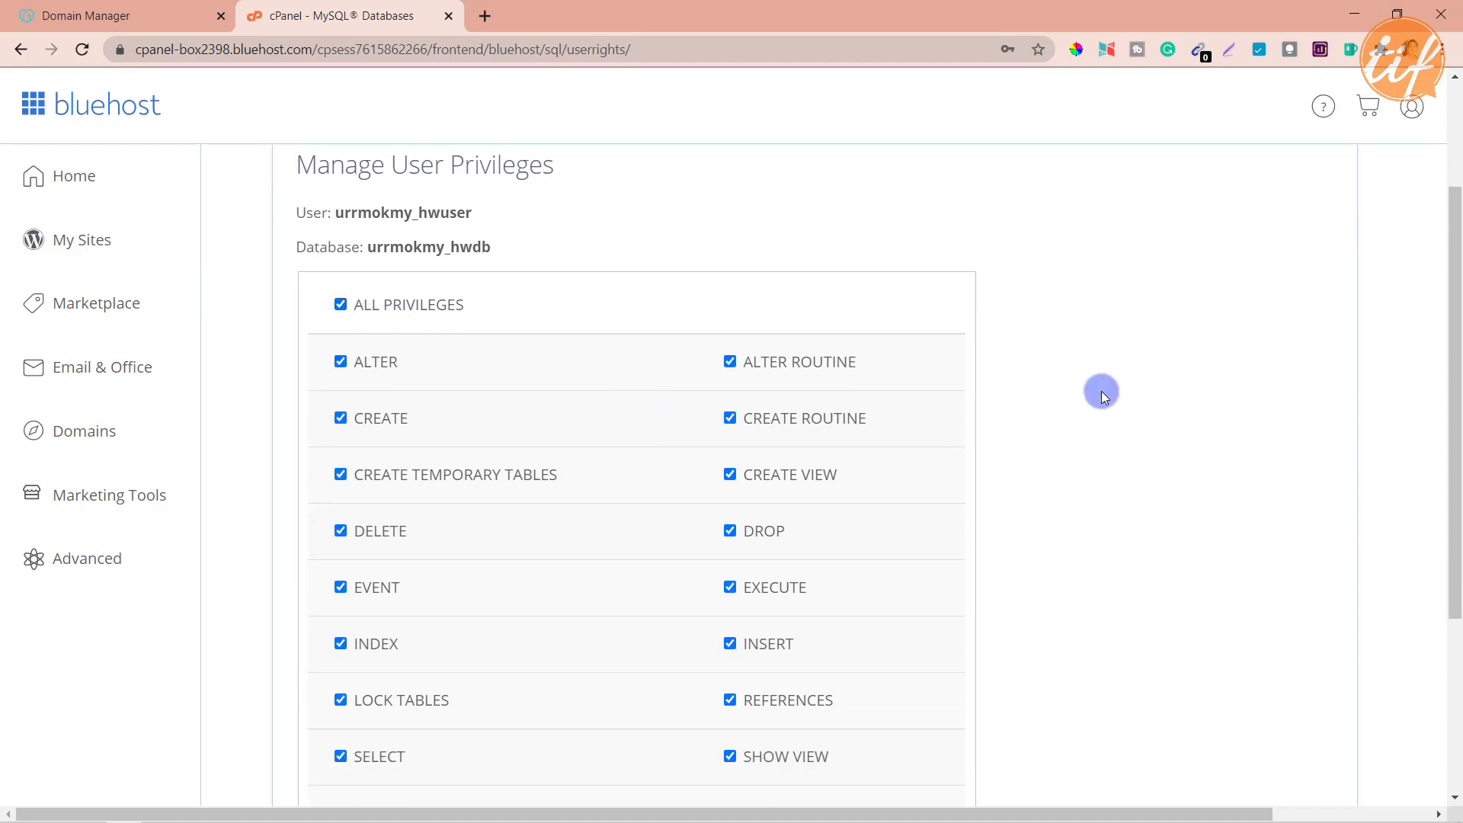
{"action": "scroll", "coordinate": [1102, 393], "scroll_direction": "down", "scroll_amount": 3}
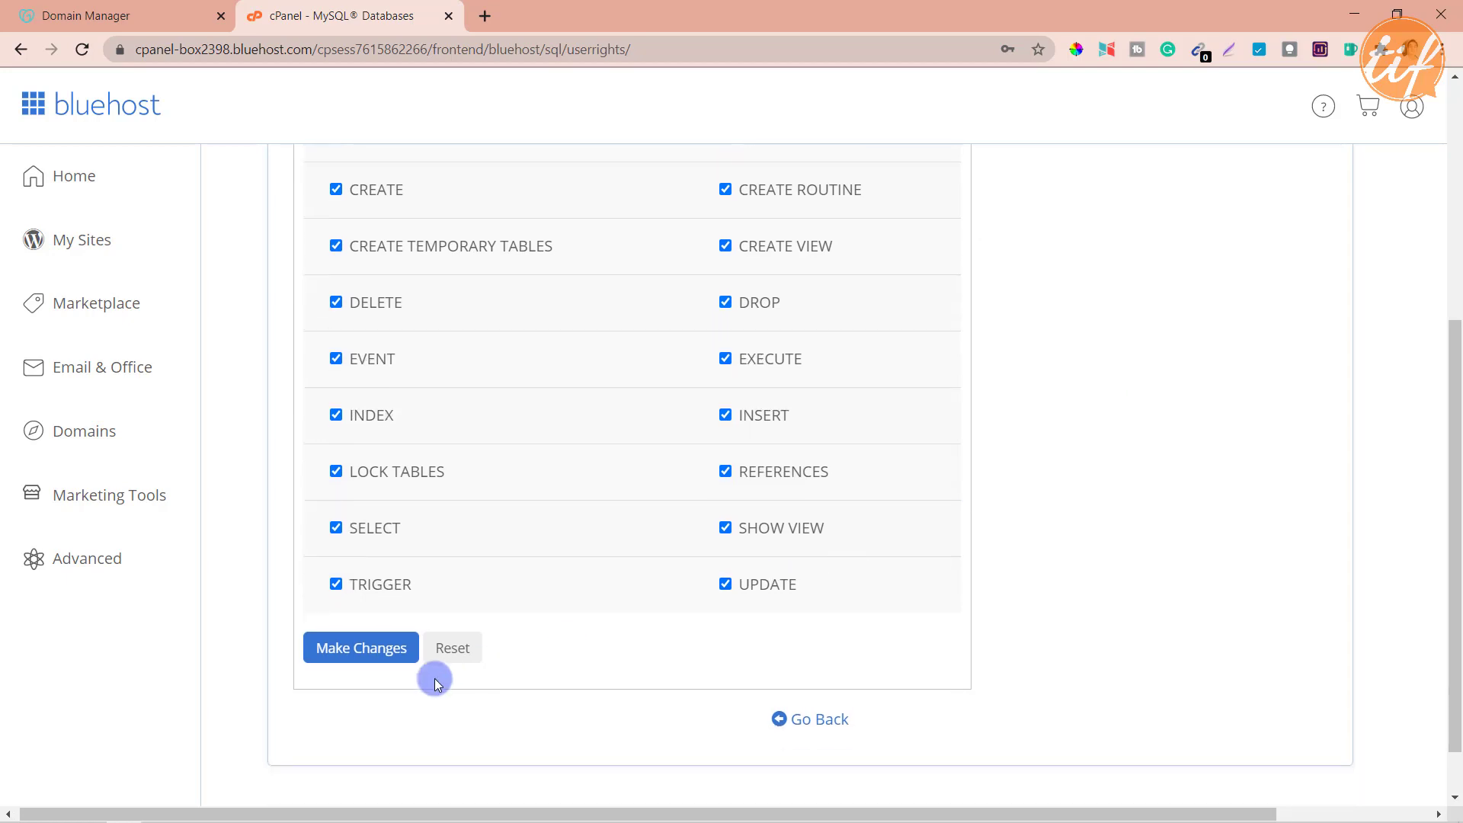
{"action": "left_click", "coordinate": [359, 648]}
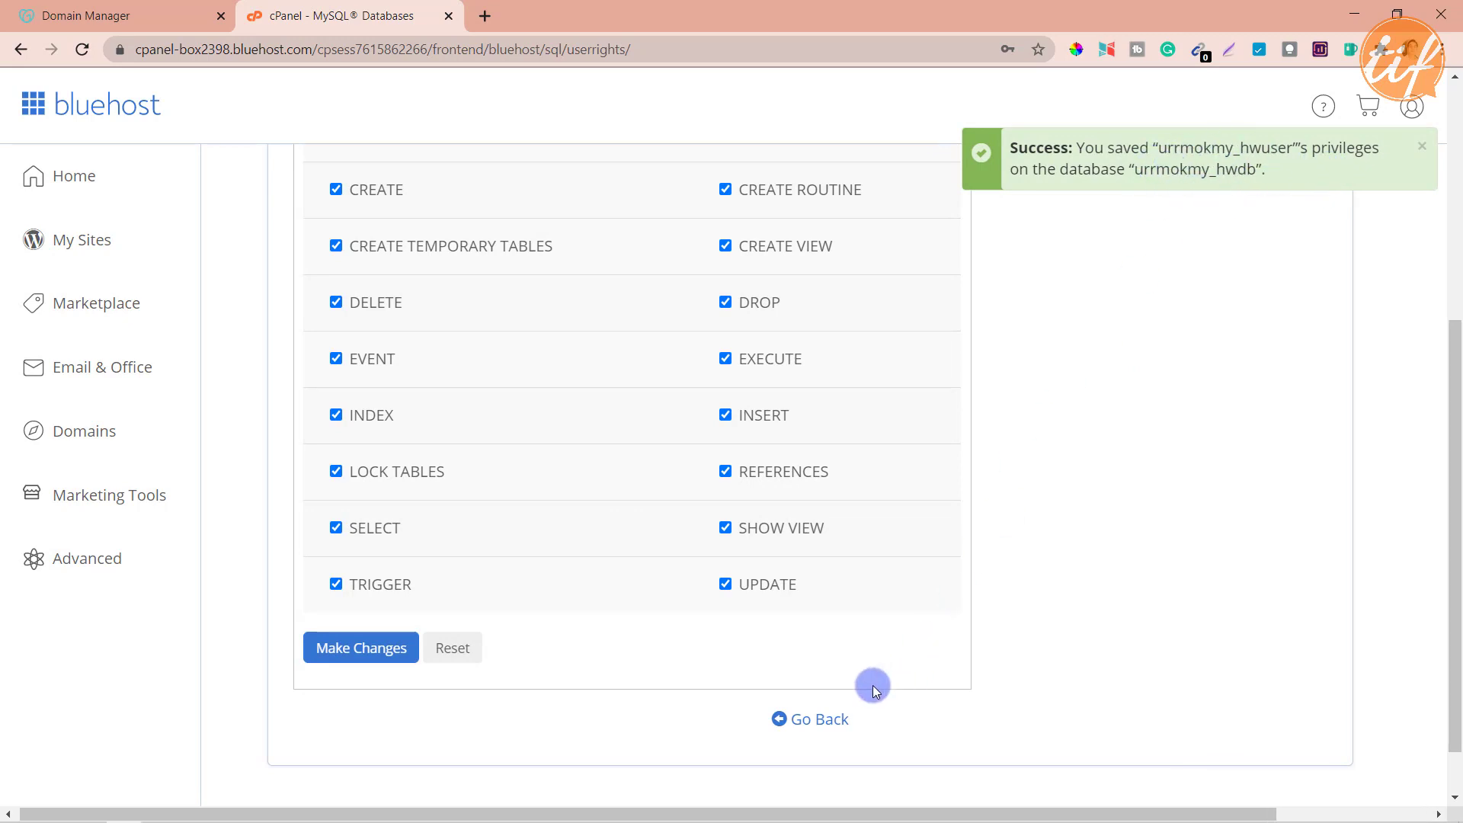
{"action": "left_click", "coordinate": [831, 726]}
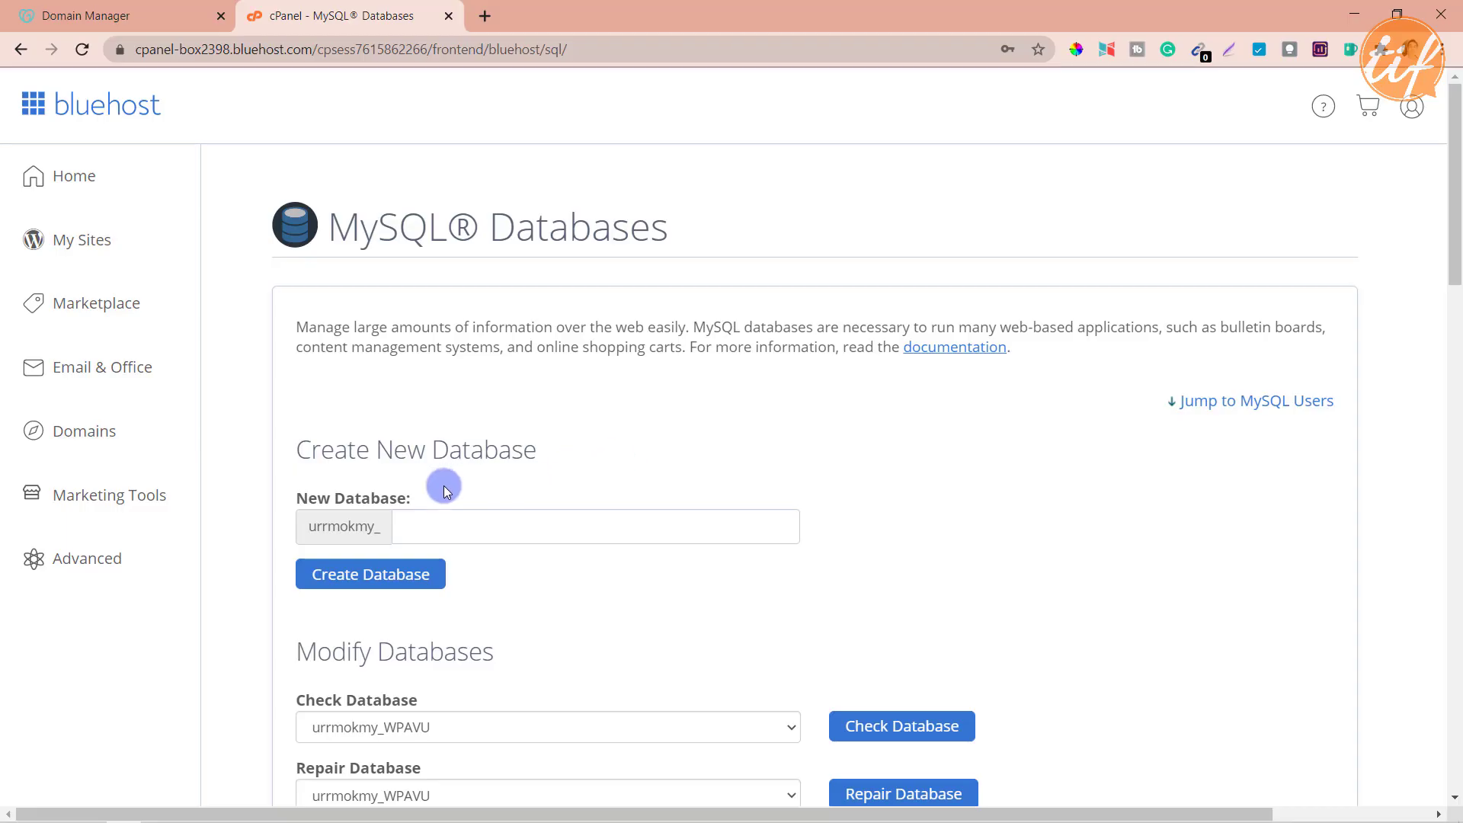
Open File Manager and go to the public_html/hollinswoodgsp folder
{"action": "left_click", "coordinate": [81, 567]}
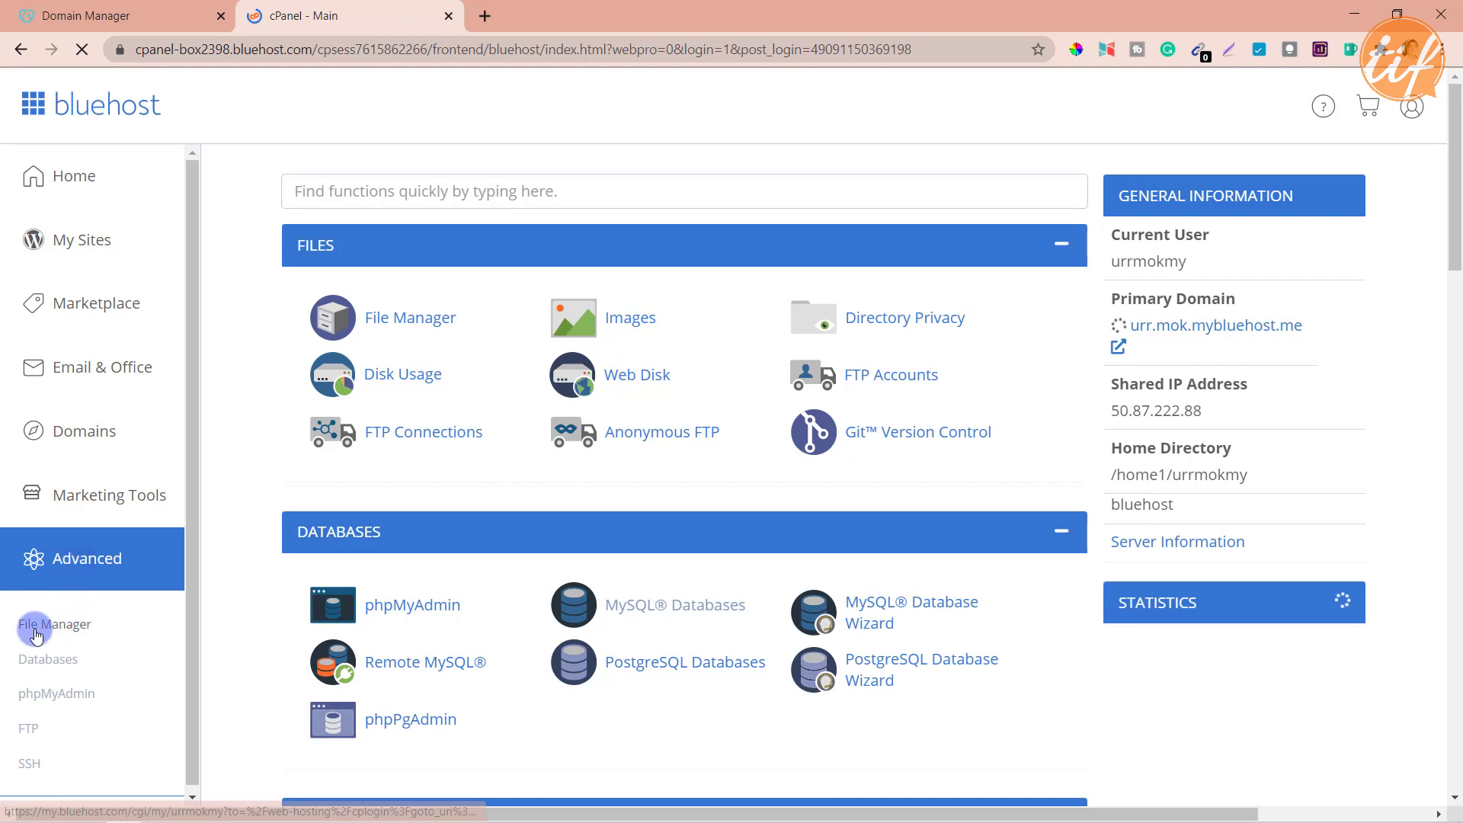
{"action": "left_click", "coordinate": [64, 632]}
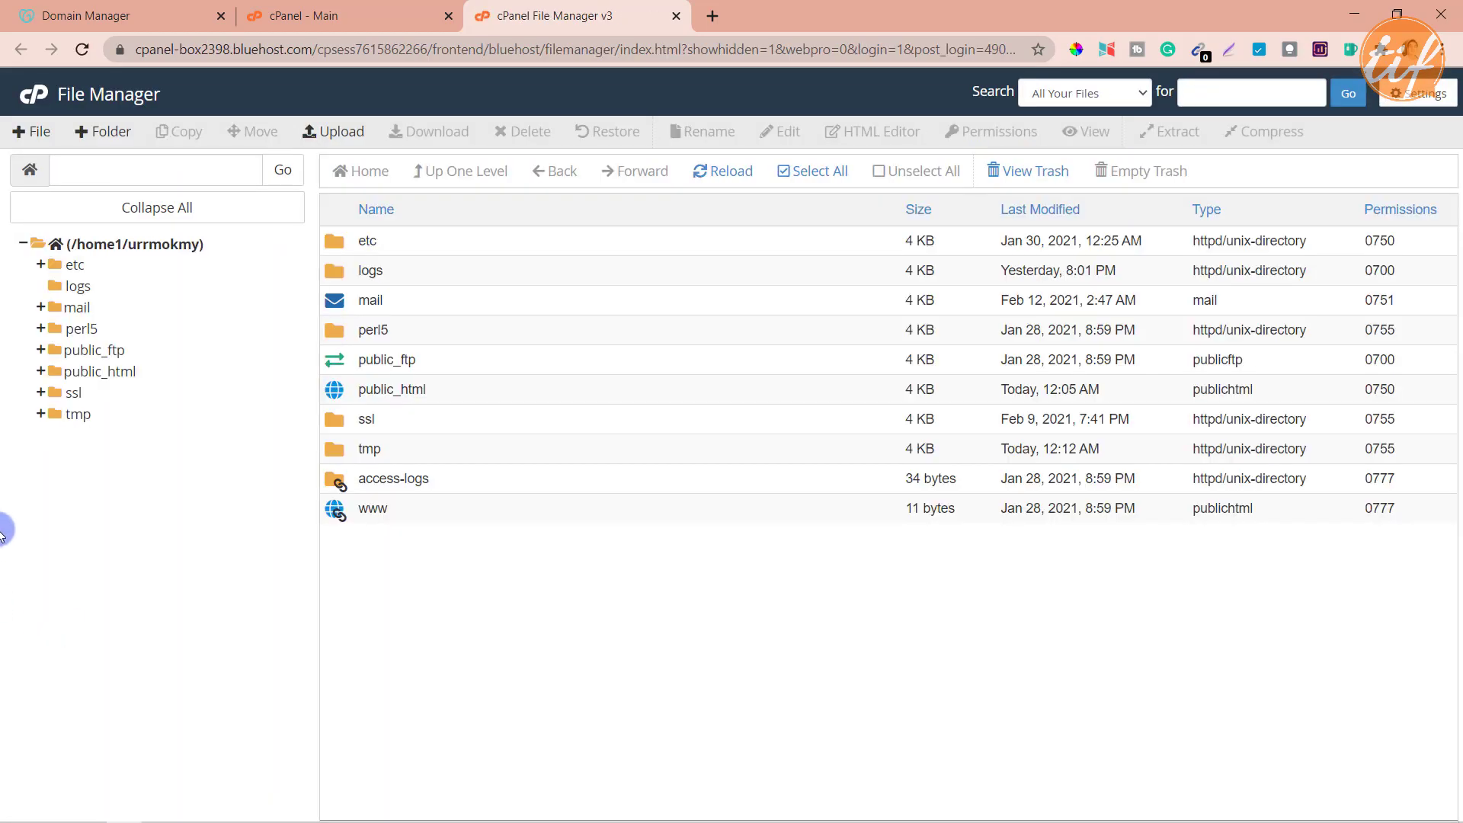
{"action": "left_click", "coordinate": [102, 372]}
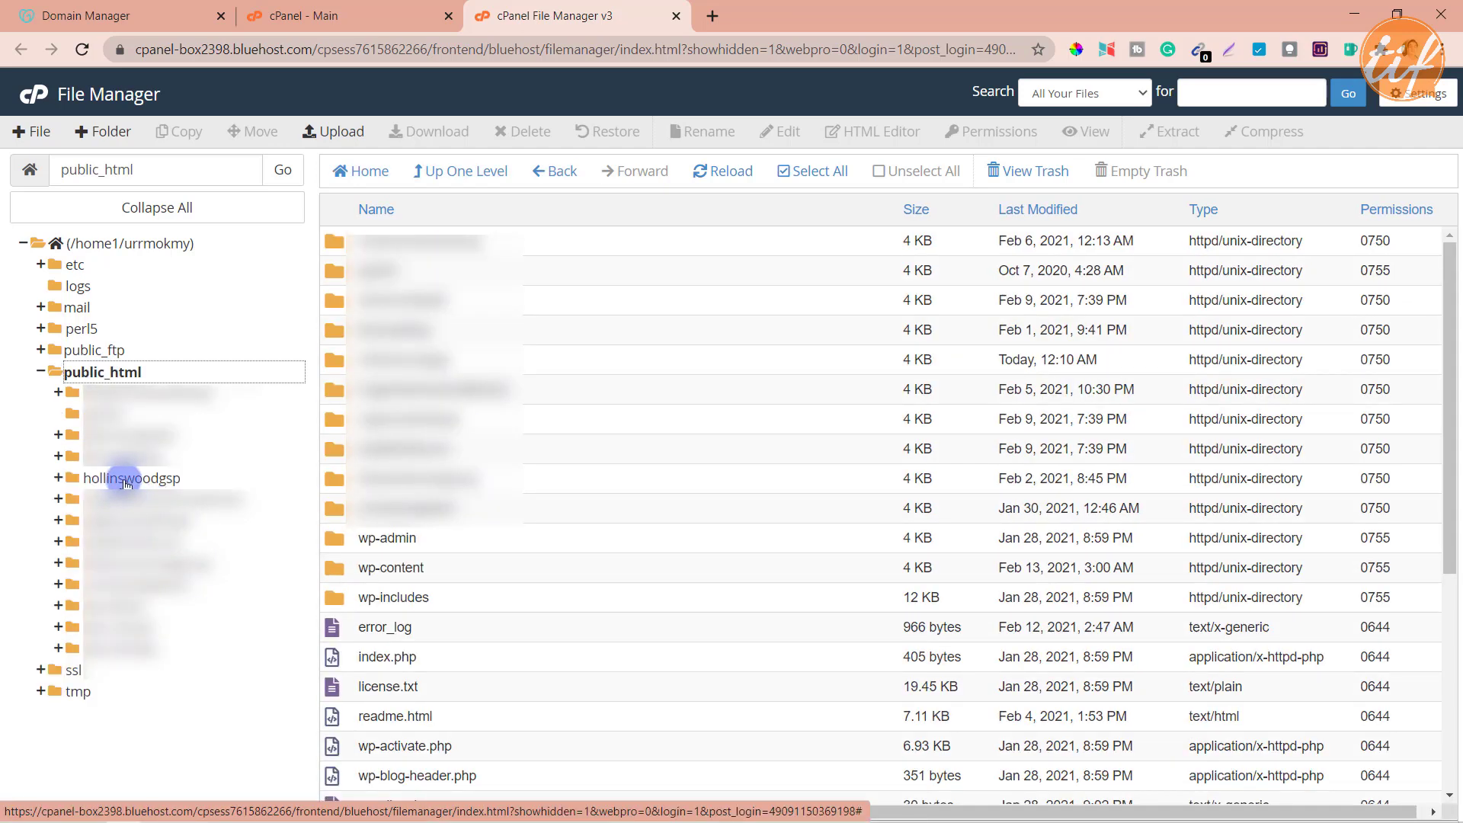
{"action": "left_click", "coordinate": [126, 480]}
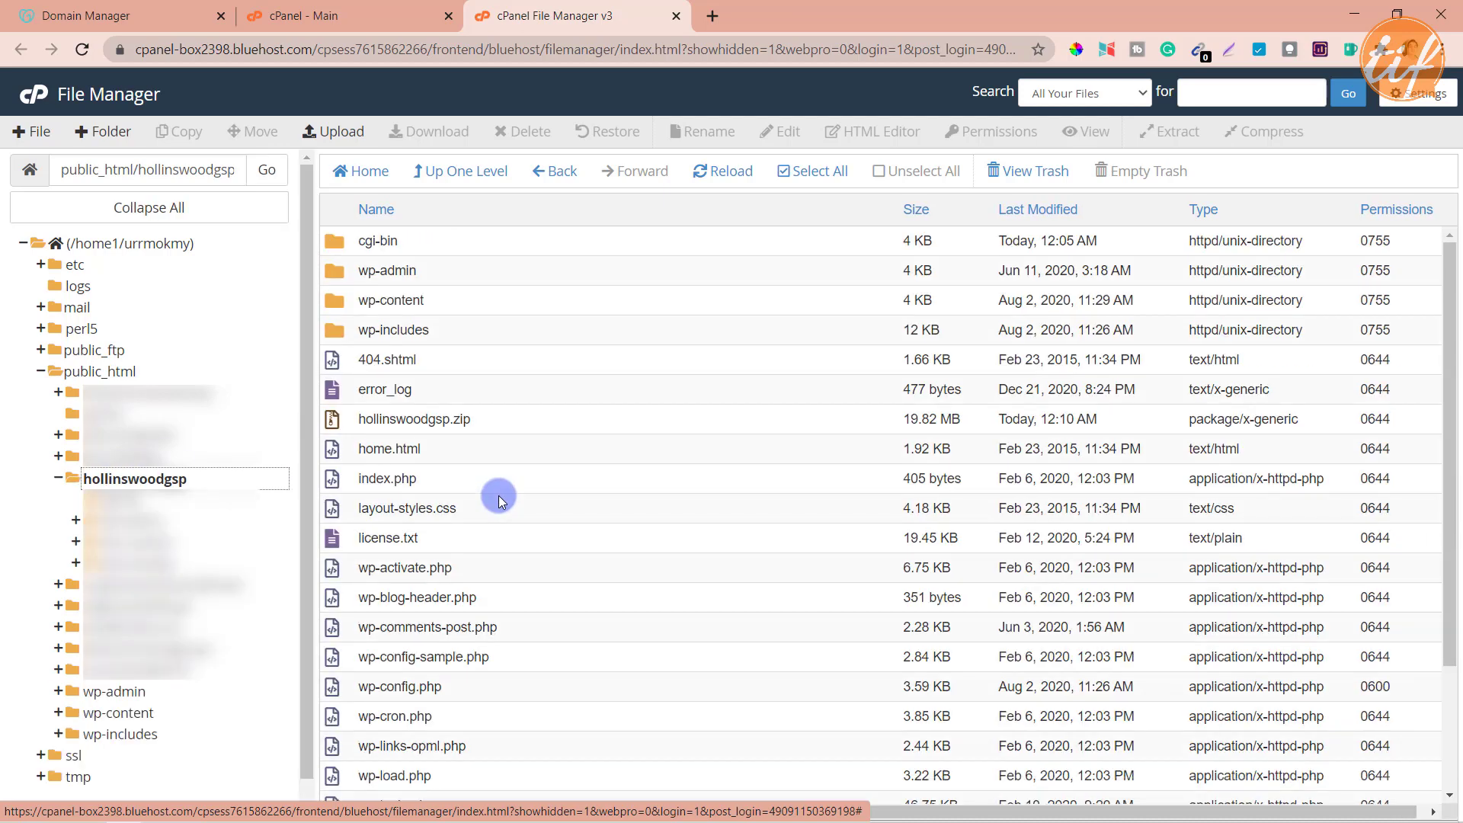
Open wp-config.php from the hollinswoodgsp folder in the code editor with utf-8 encoding
{"action": "scroll", "coordinate": [515, 588], "scroll_direction": "down", "scroll_amount": 3}
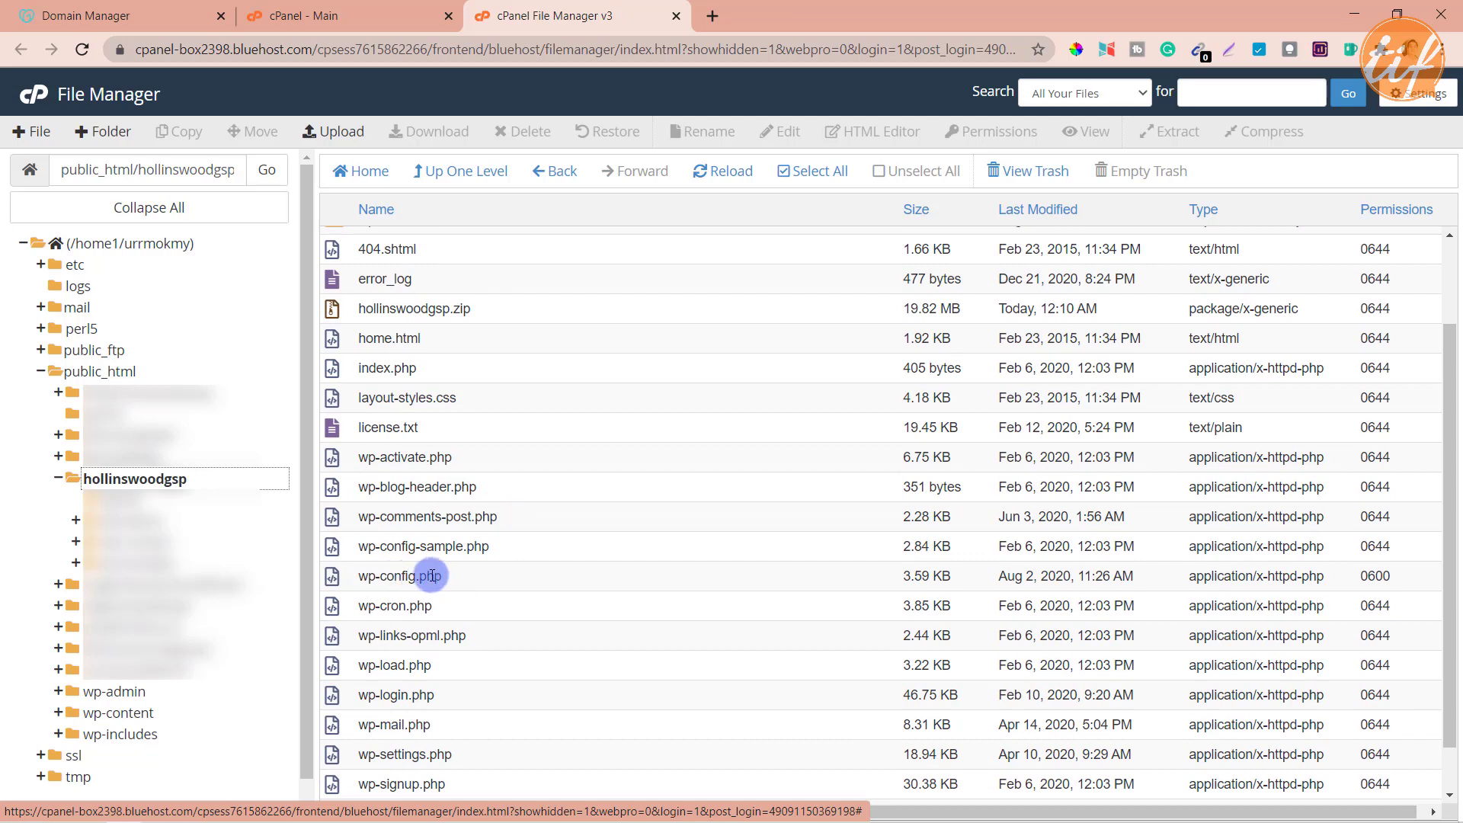
{"action": "left_click", "coordinate": [403, 576]}
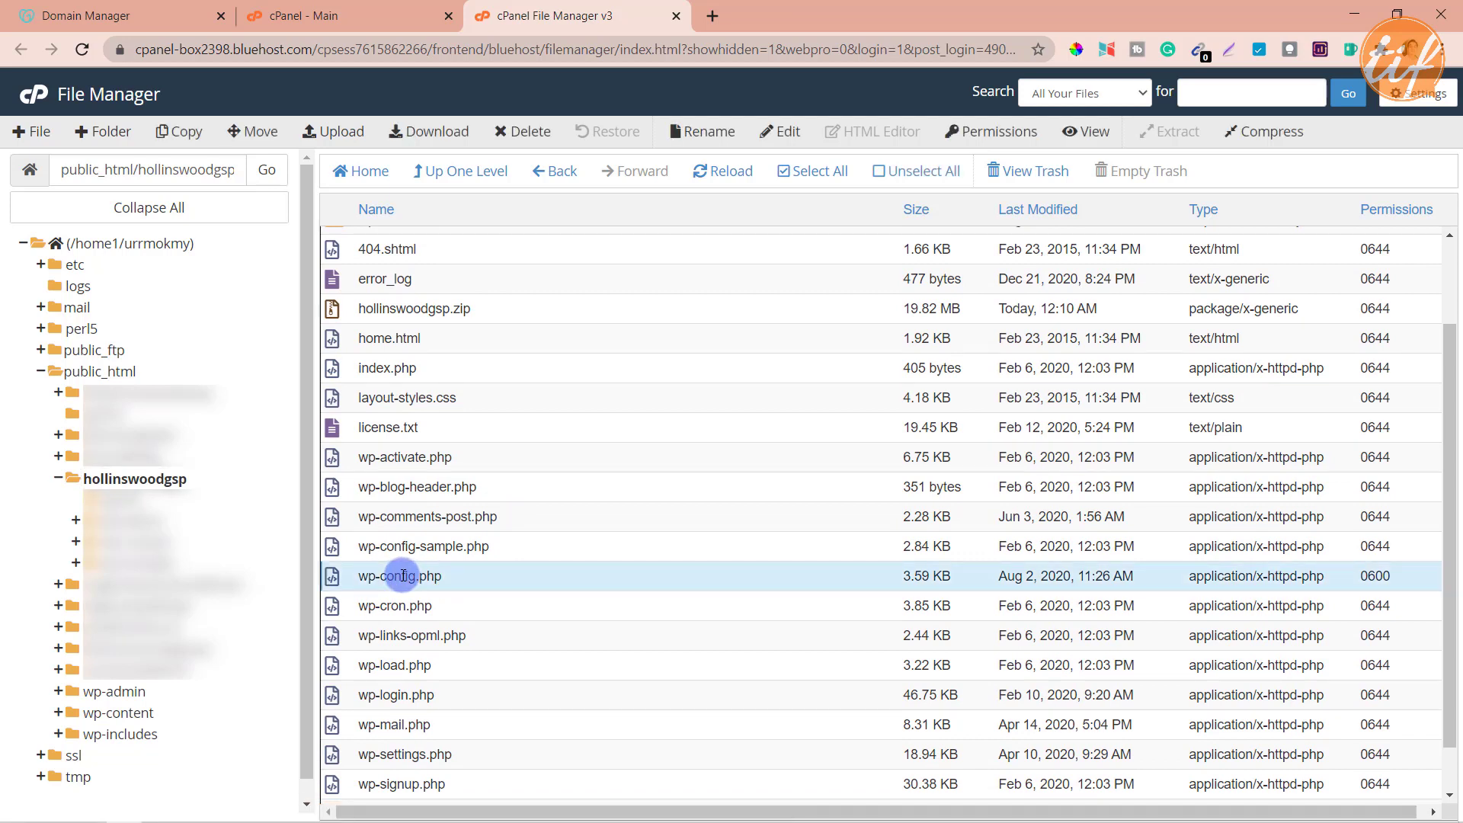
{"action": "left_click", "coordinate": [787, 134]}
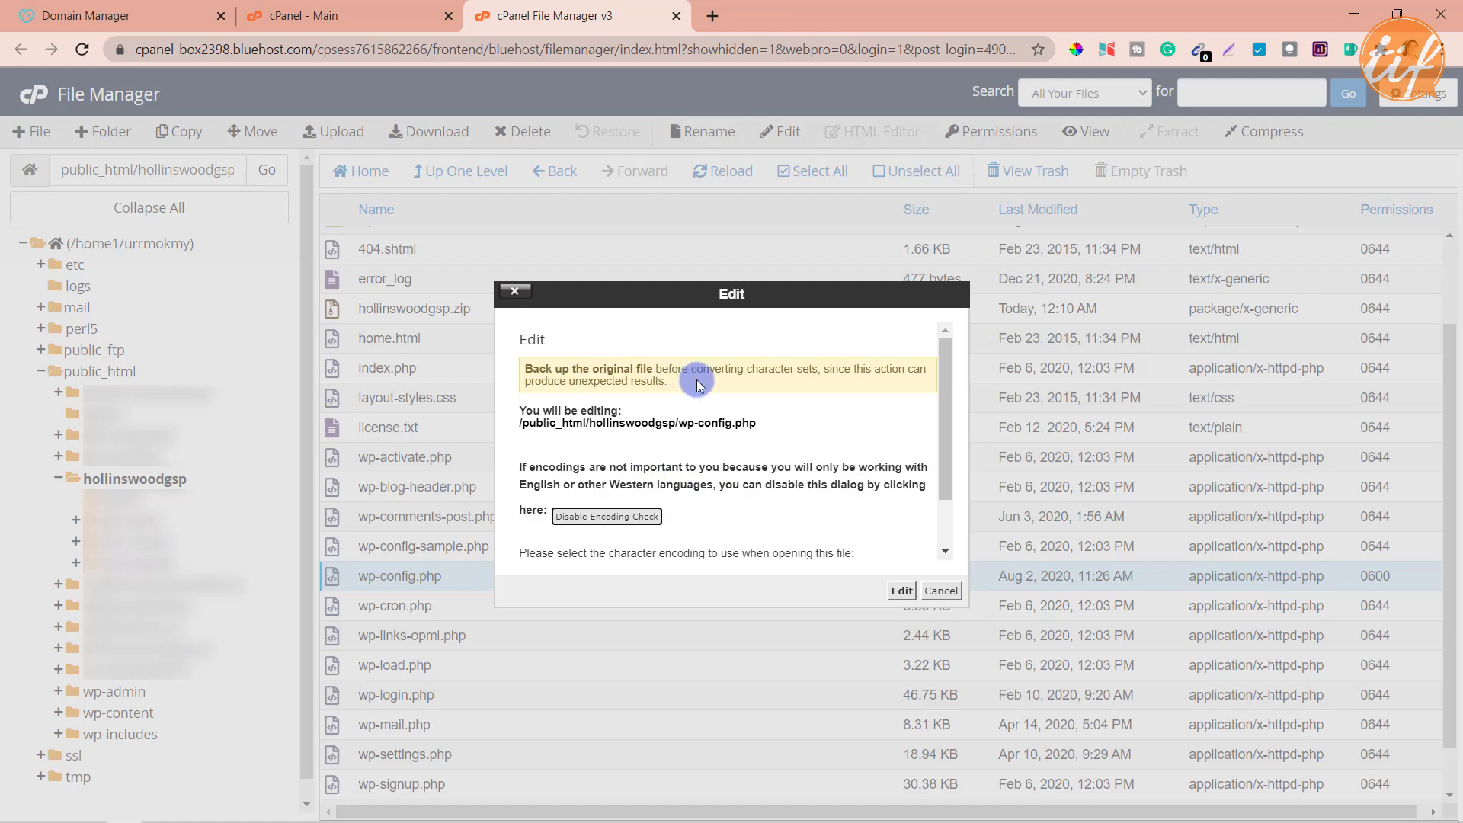
{"action": "scroll", "coordinate": [698, 383], "scroll_direction": "down", "scroll_amount": 2}
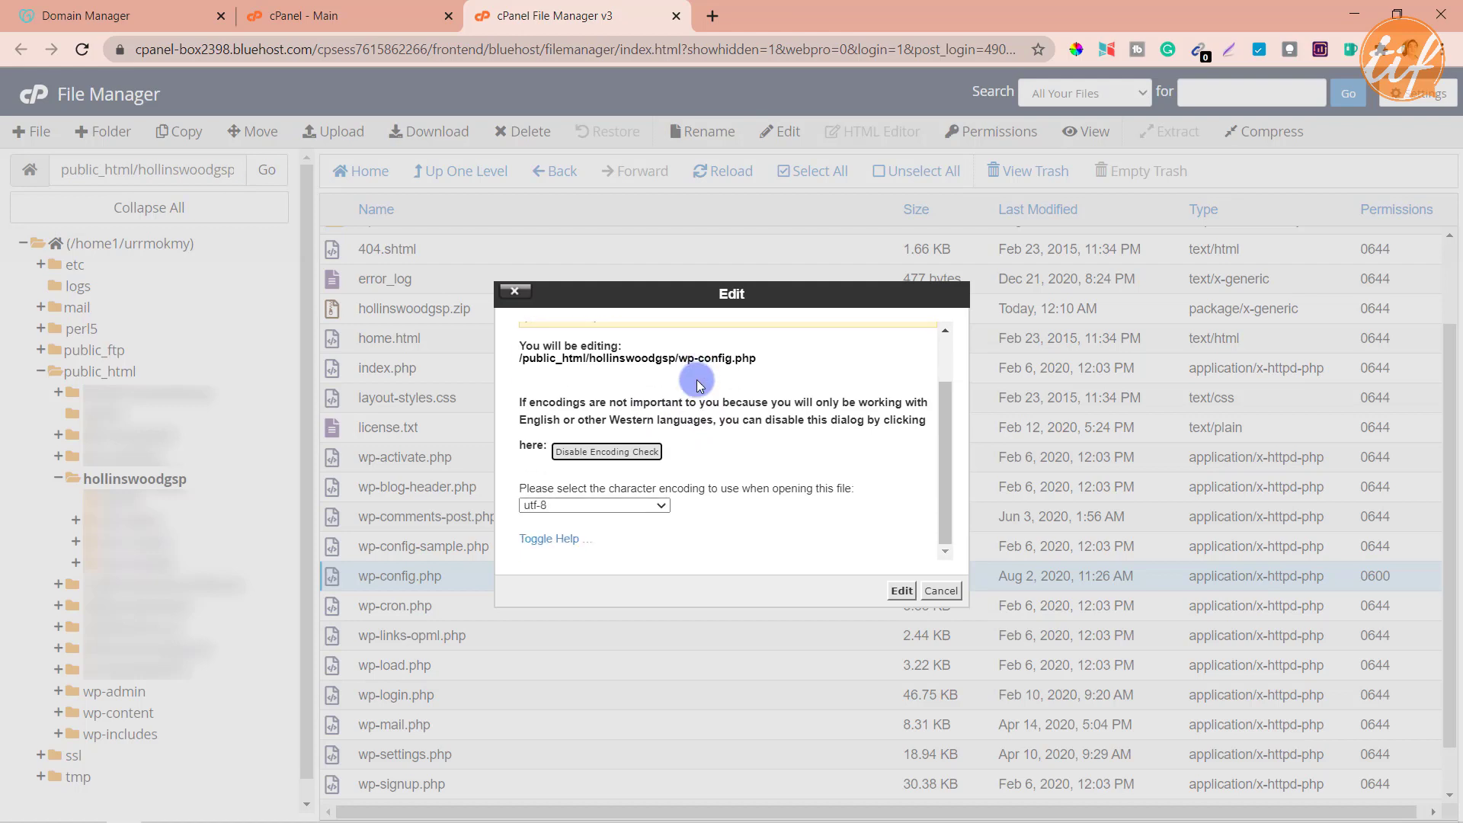
{"action": "left_click", "coordinate": [888, 592]}
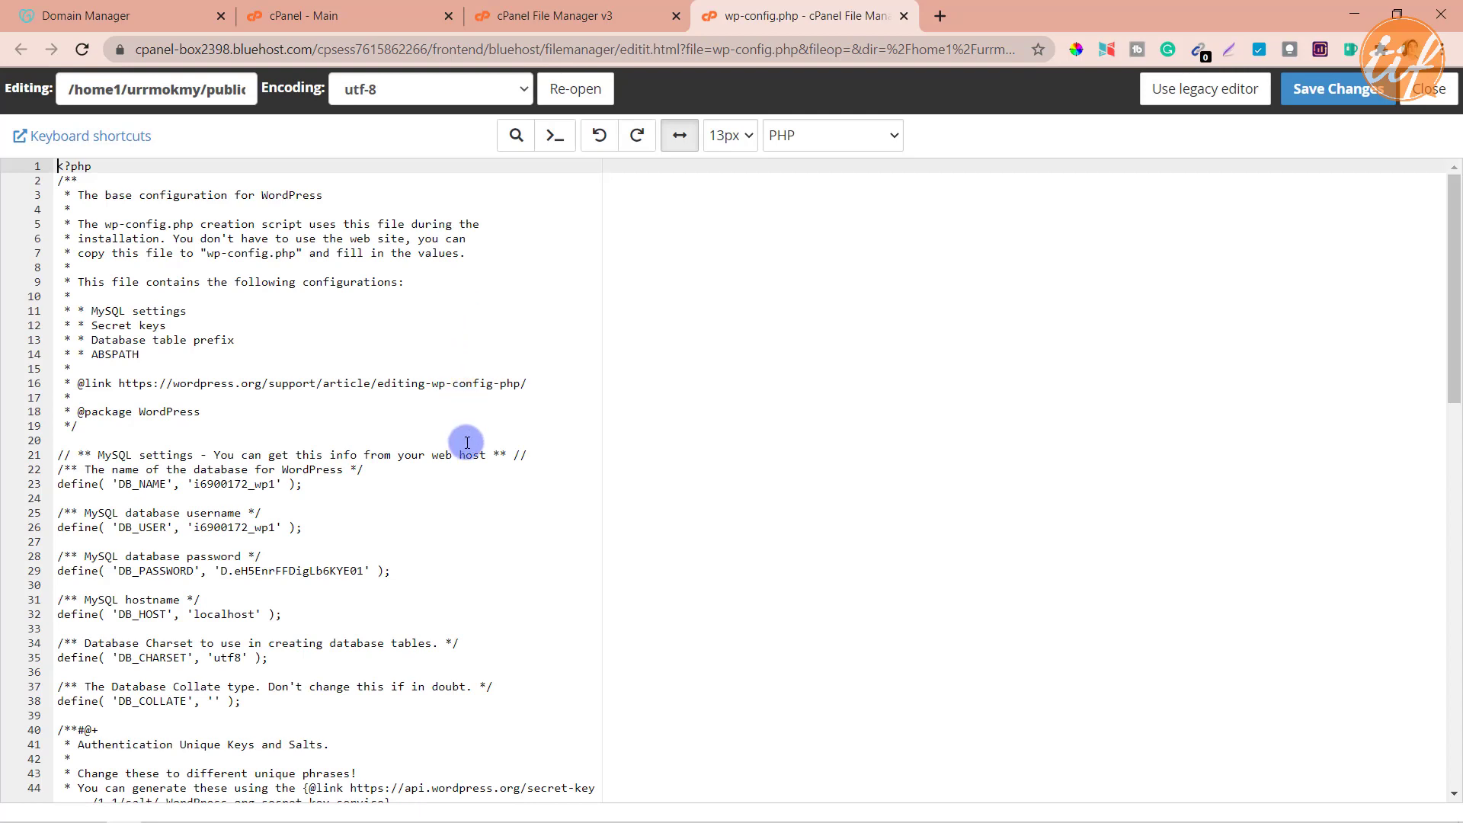
Set DB_NAME to urrmokmy_hwdb, DB_USER to urrmokmy_hwuser and DB_PASSWORD to the new user's password in wp-config.php, then save and close the file
{"action": "scroll", "coordinate": [467, 440], "scroll_direction": "down", "scroll_amount": 1}
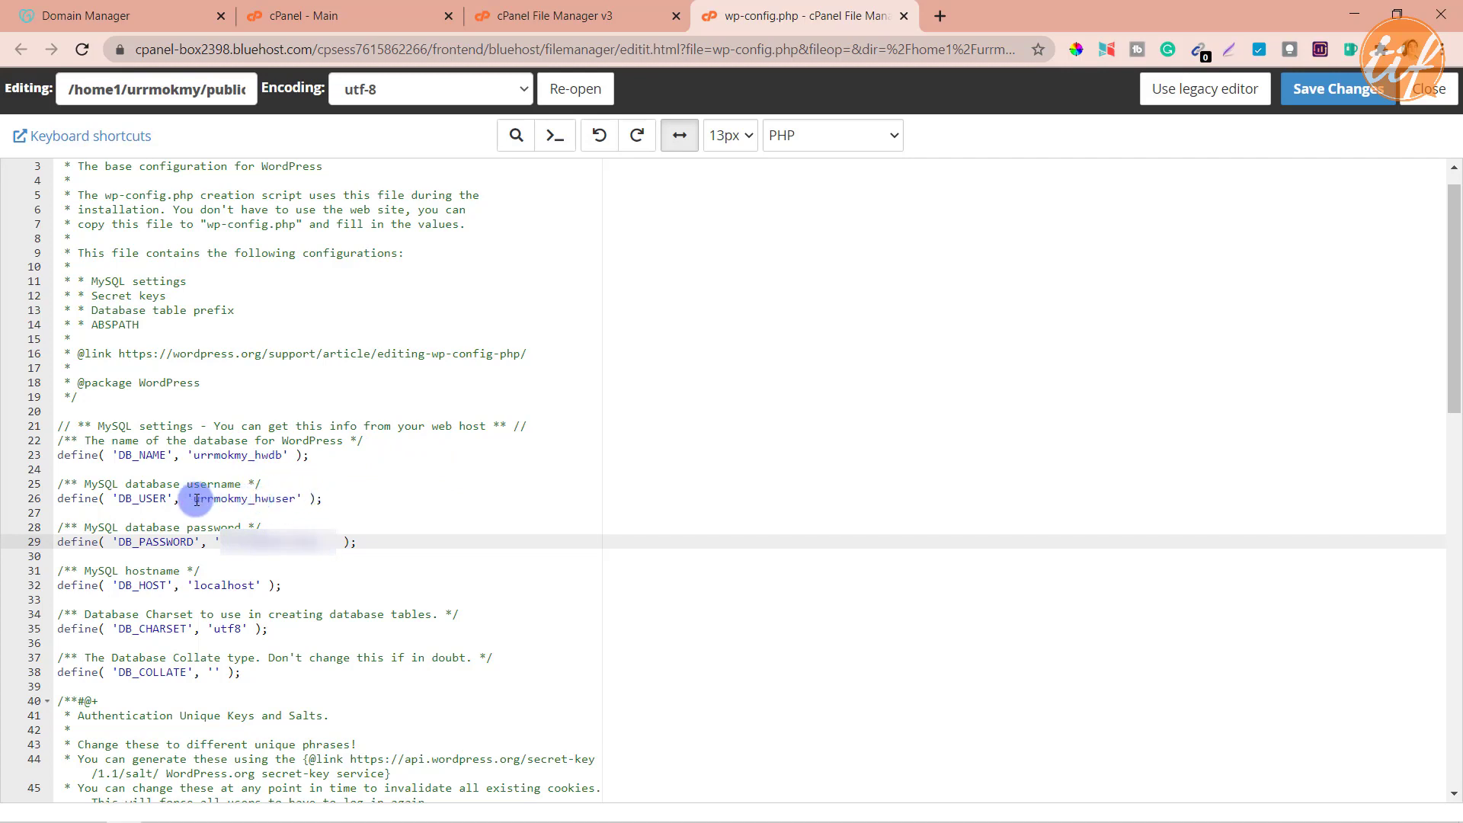
{"action": "left_click_drag", "start_coordinate": [196, 500], "coordinate": [254, 499]}
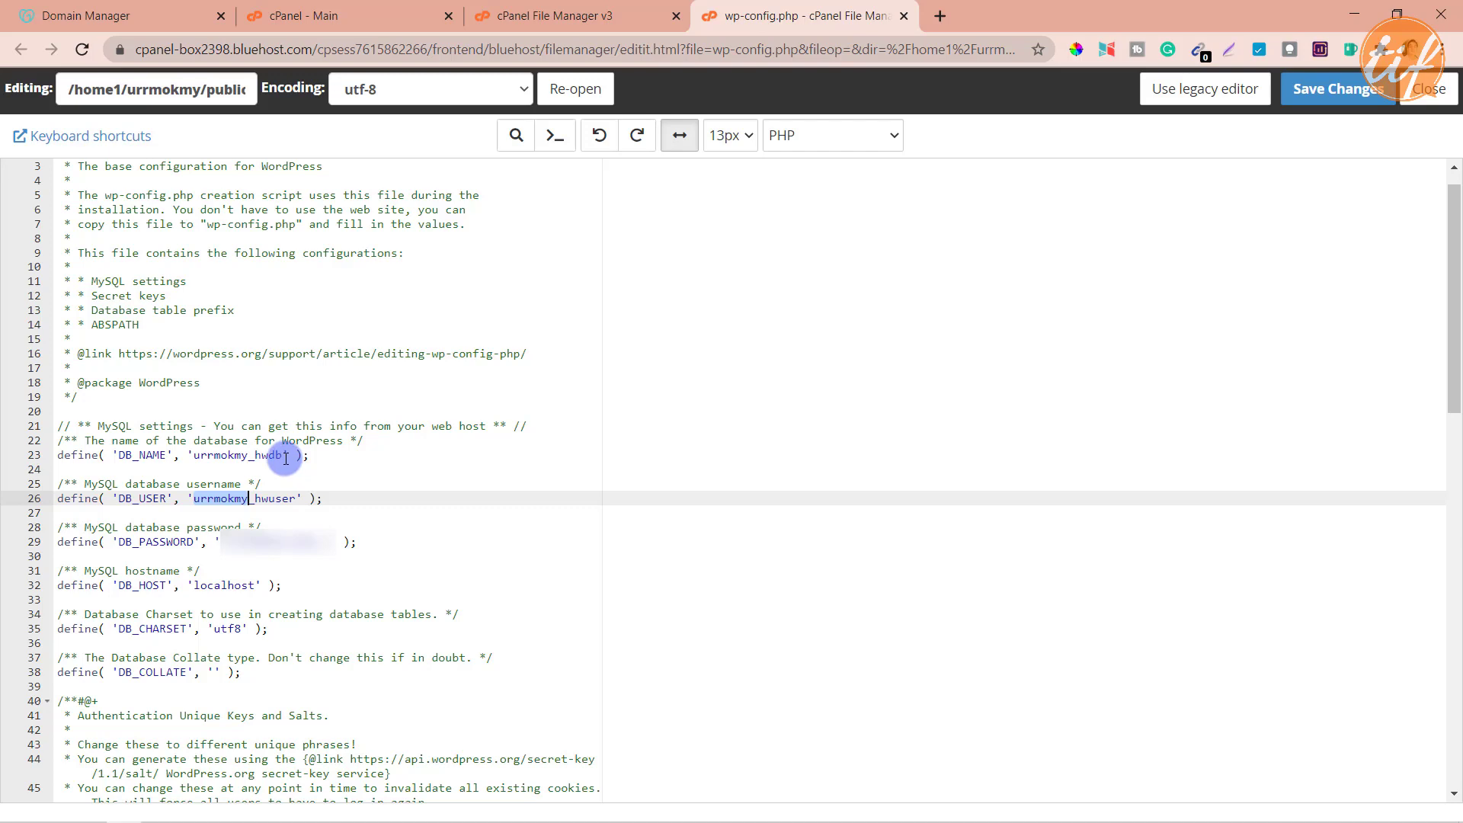
{"action": "left_click_drag", "start_coordinate": [287, 457], "coordinate": [196, 458]}
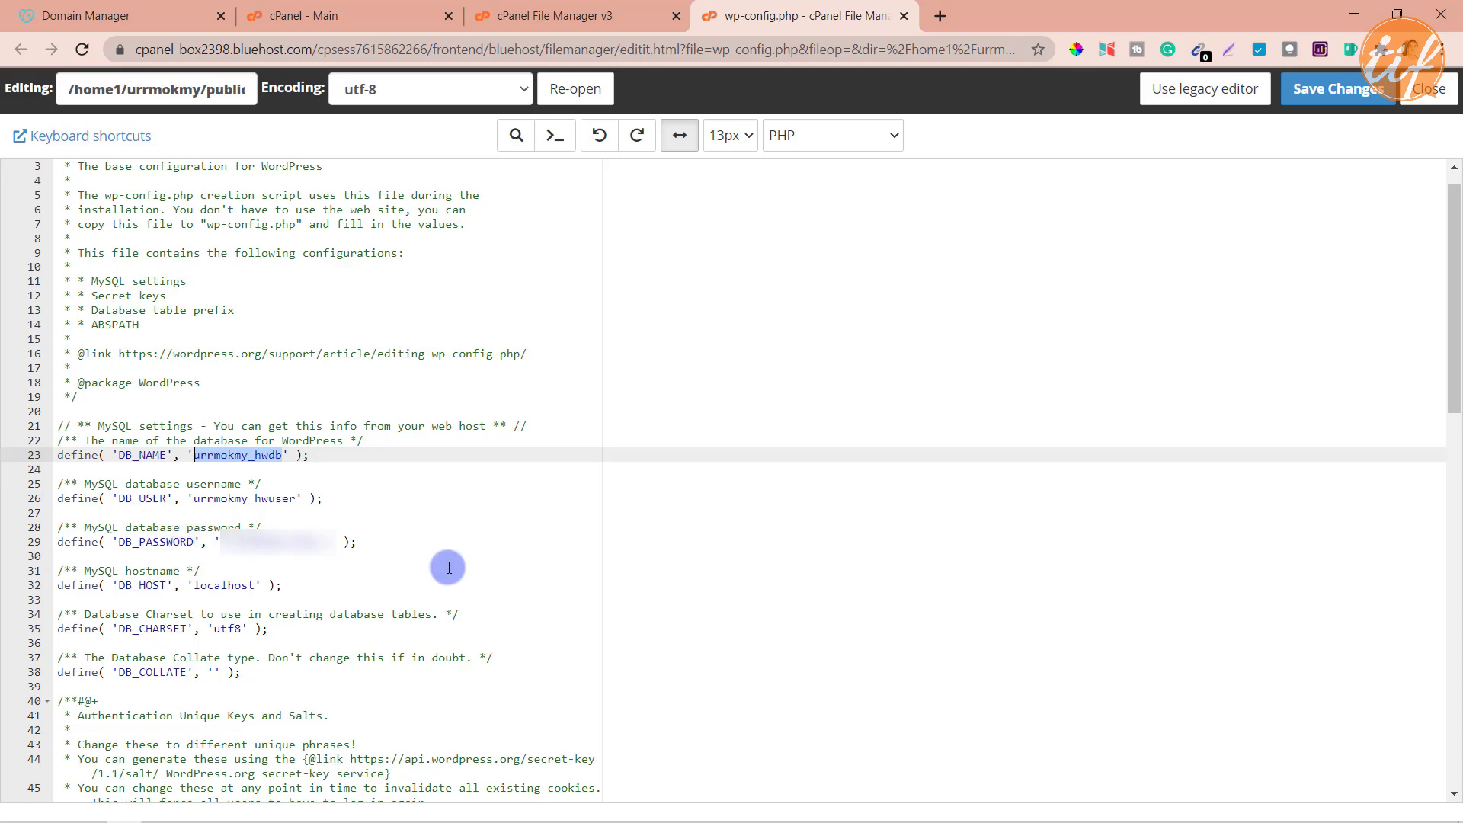
{"action": "left_click", "coordinate": [1340, 100]}
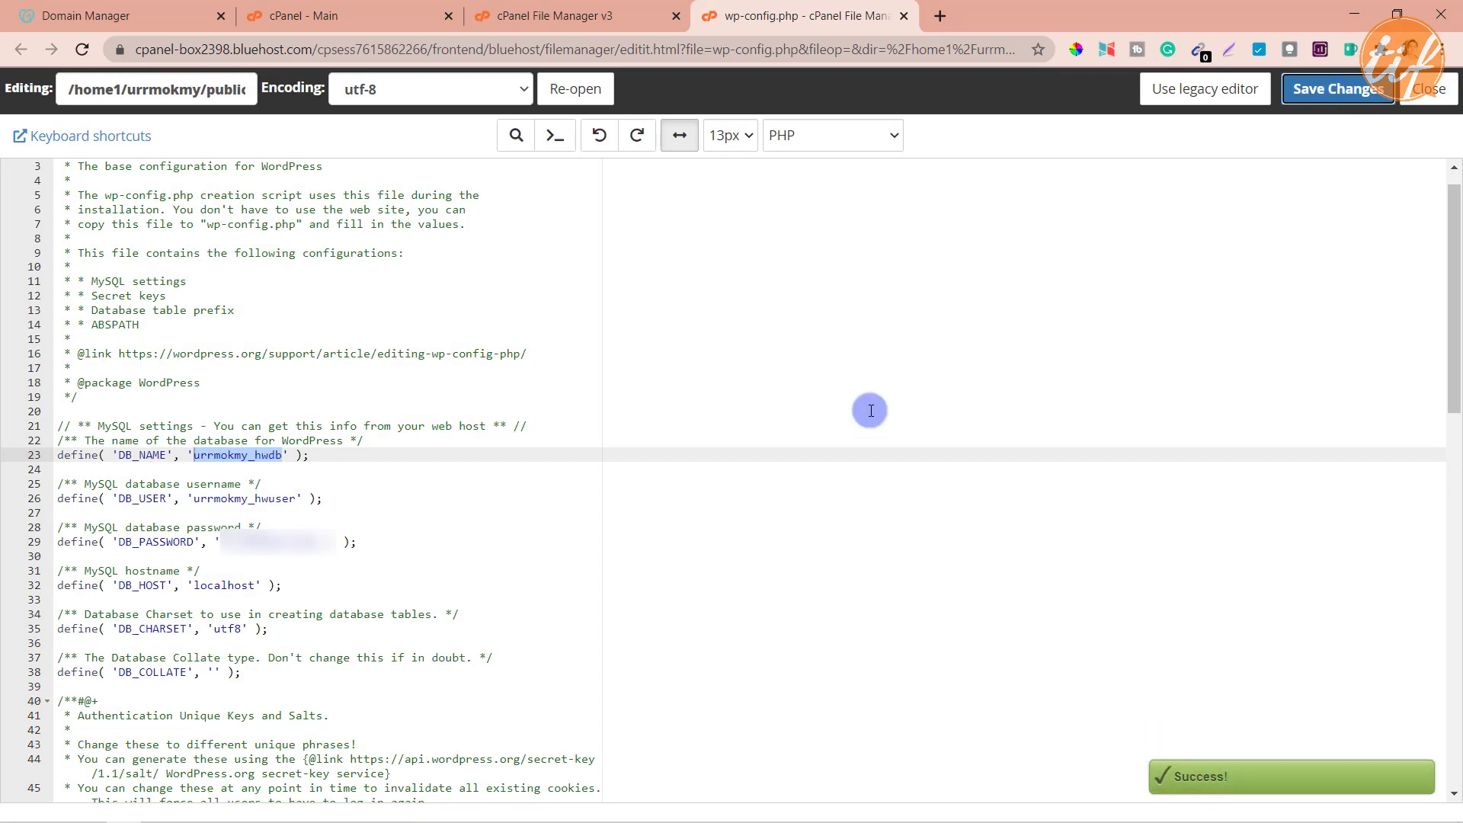
{"action": "left_click", "coordinate": [905, 17]}
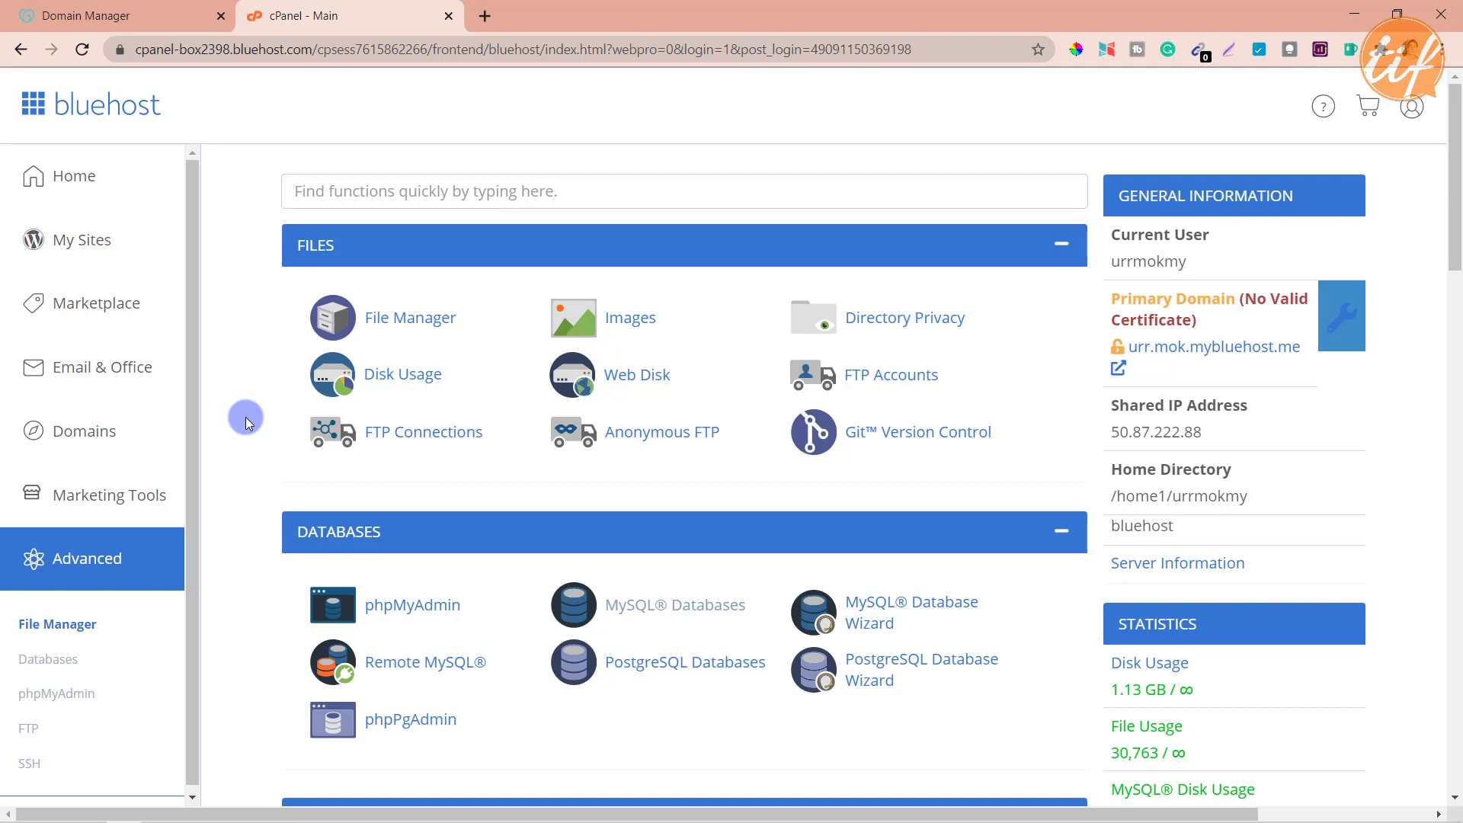
Open phpMyAdmin and select the urrmokmy_hwdb database under the urrmokmy group
{"action": "left_click", "coordinate": [55, 694]}
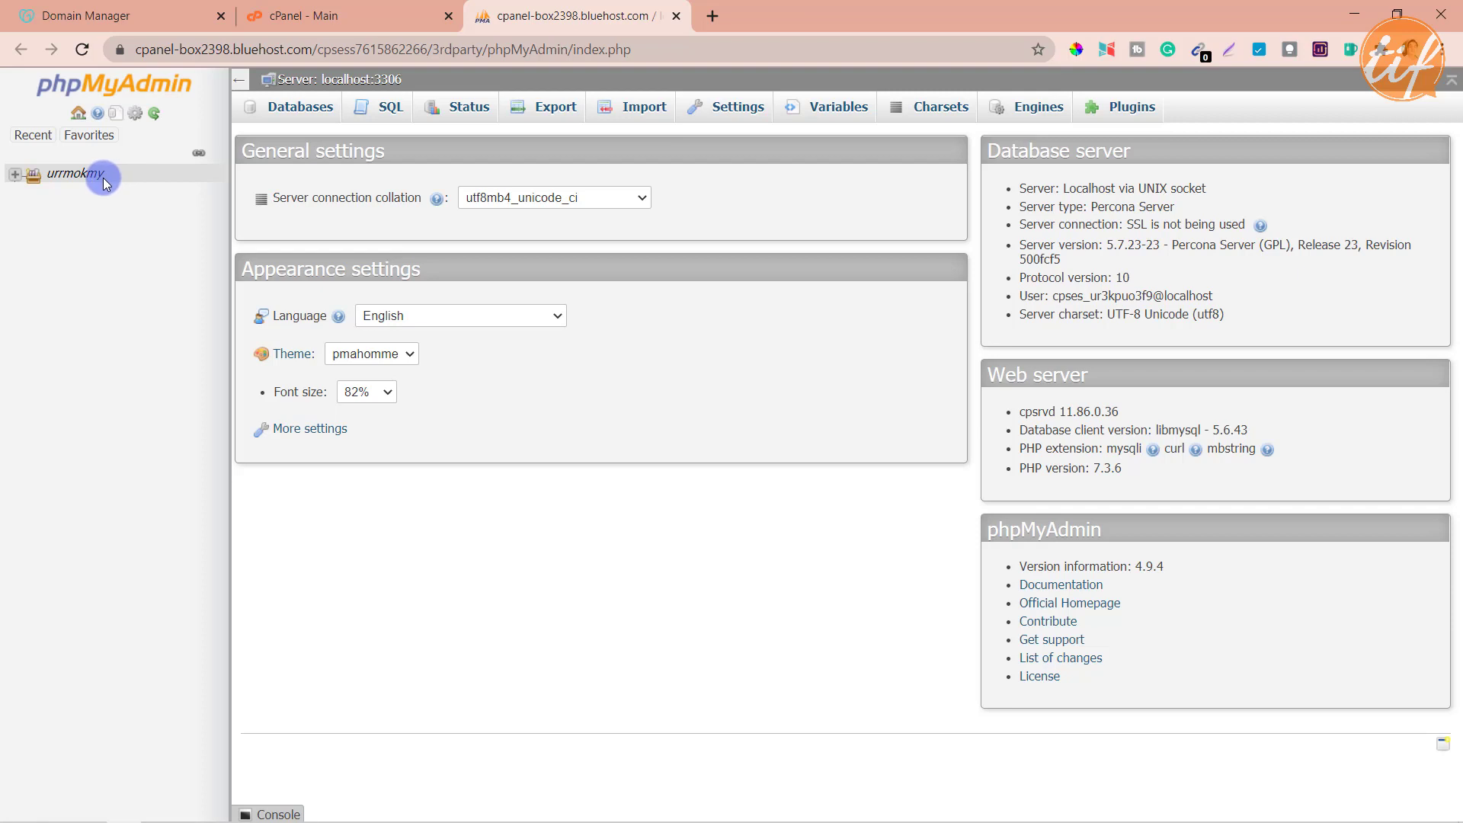
{"action": "left_click", "coordinate": [16, 177]}
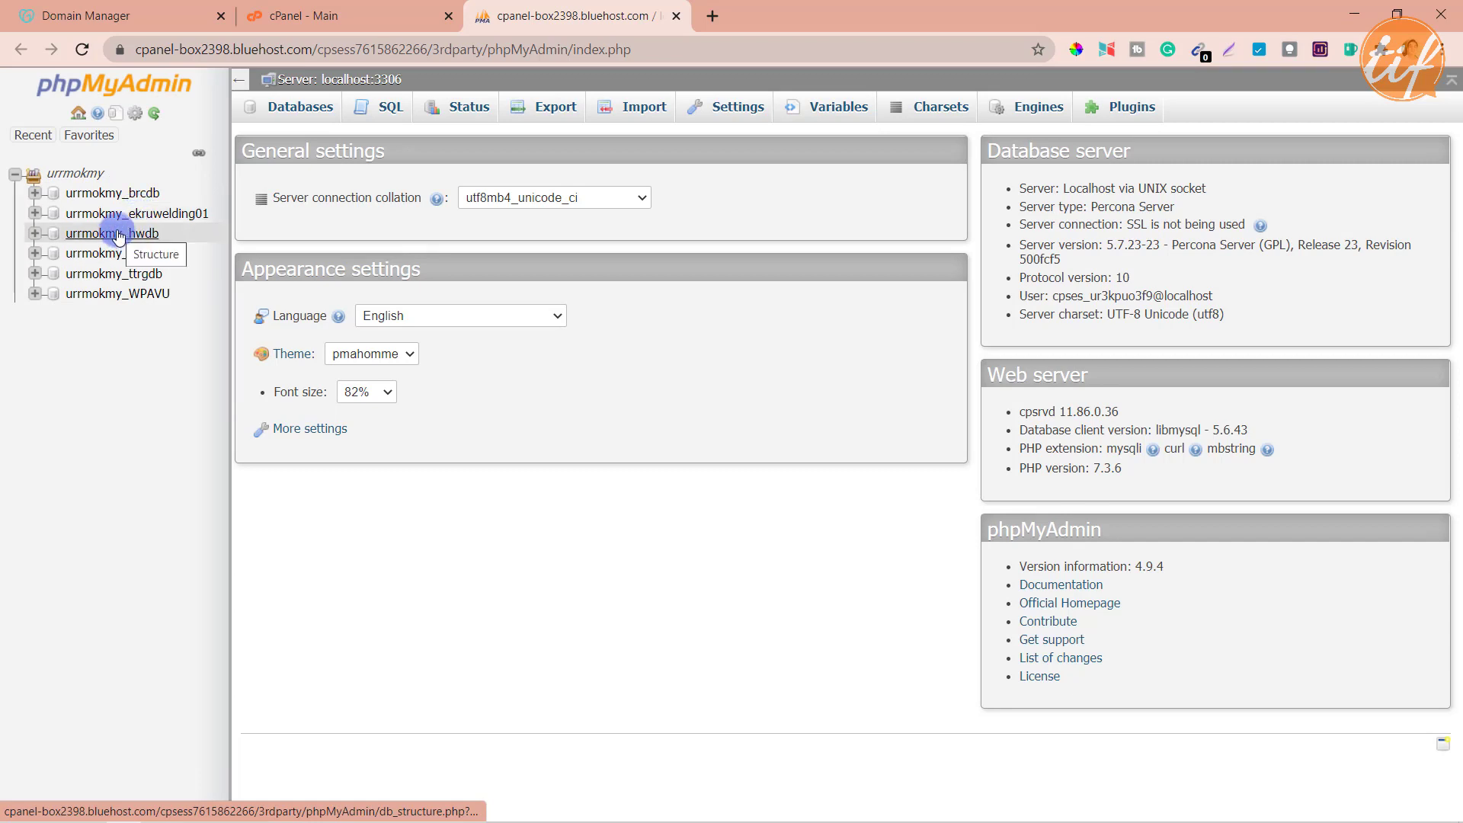
{"action": "left_click", "coordinate": [118, 235]}
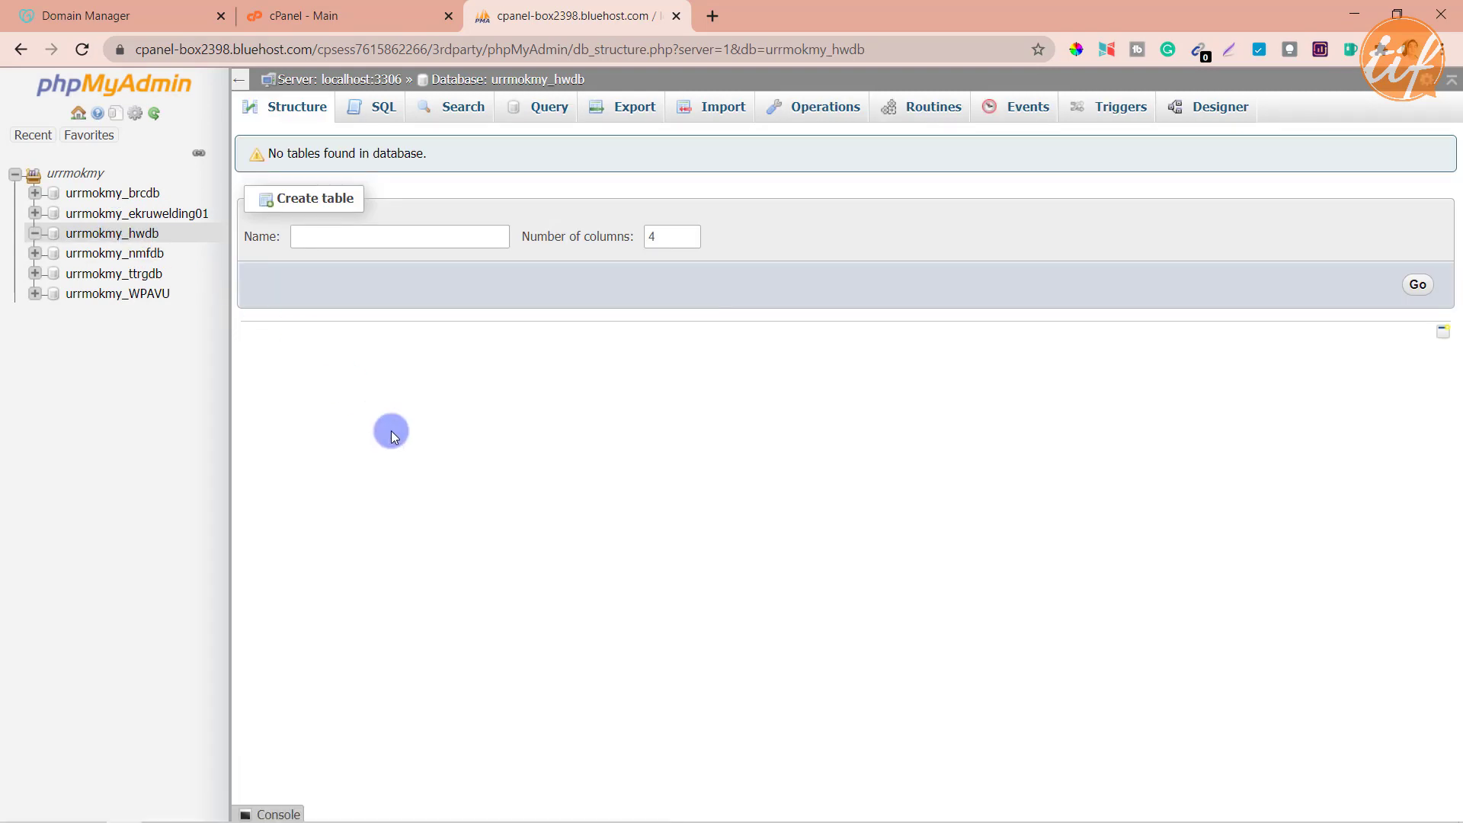
Import i6900172_wp1.sql from the hollinswoodgsp folder into the urrmokmy_hwdb database with utf-8 character set and SQL format
{"action": "left_click", "coordinate": [716, 112]}
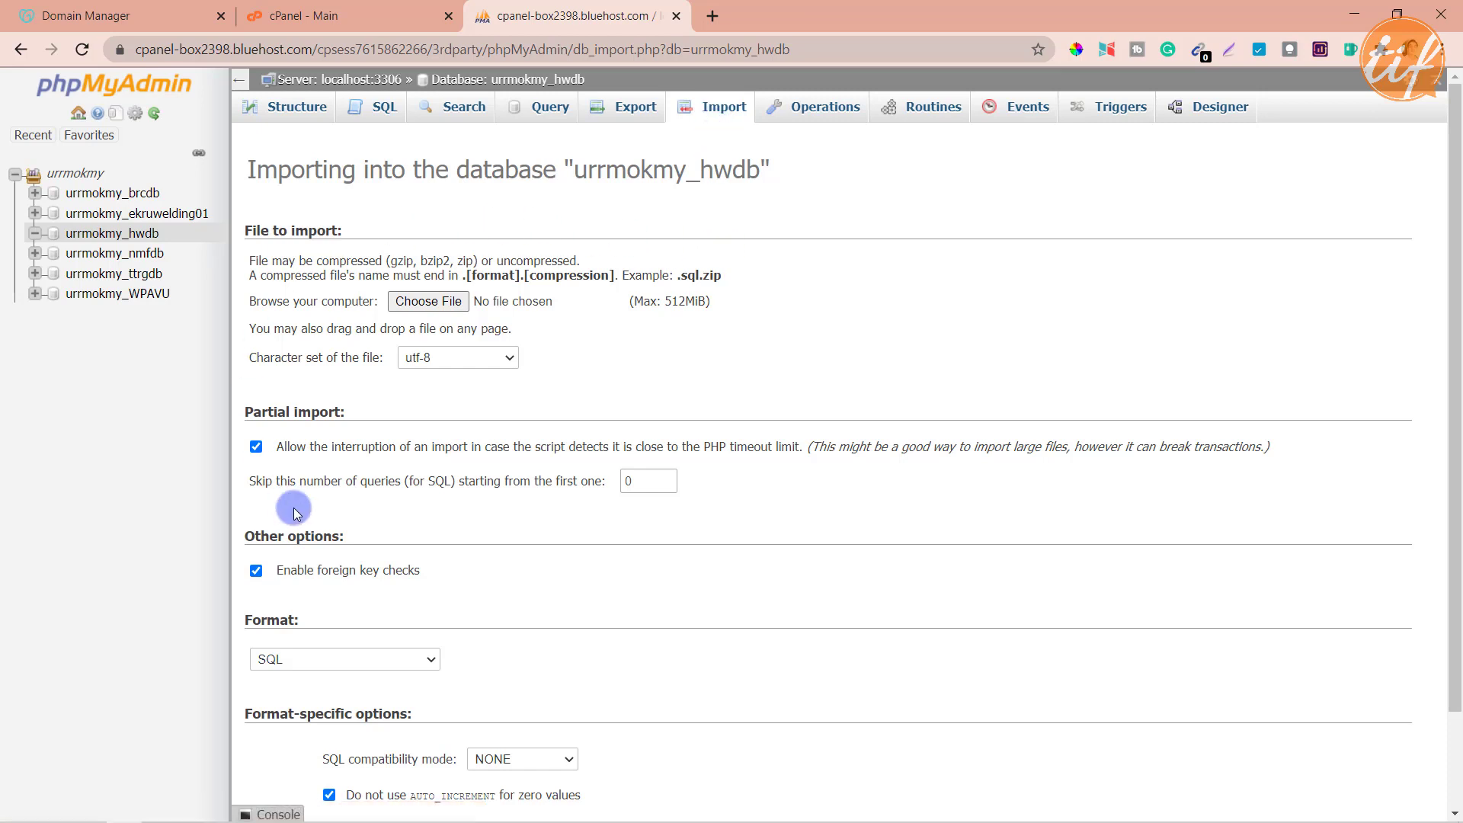
{"action": "left_click", "coordinate": [448, 304]}
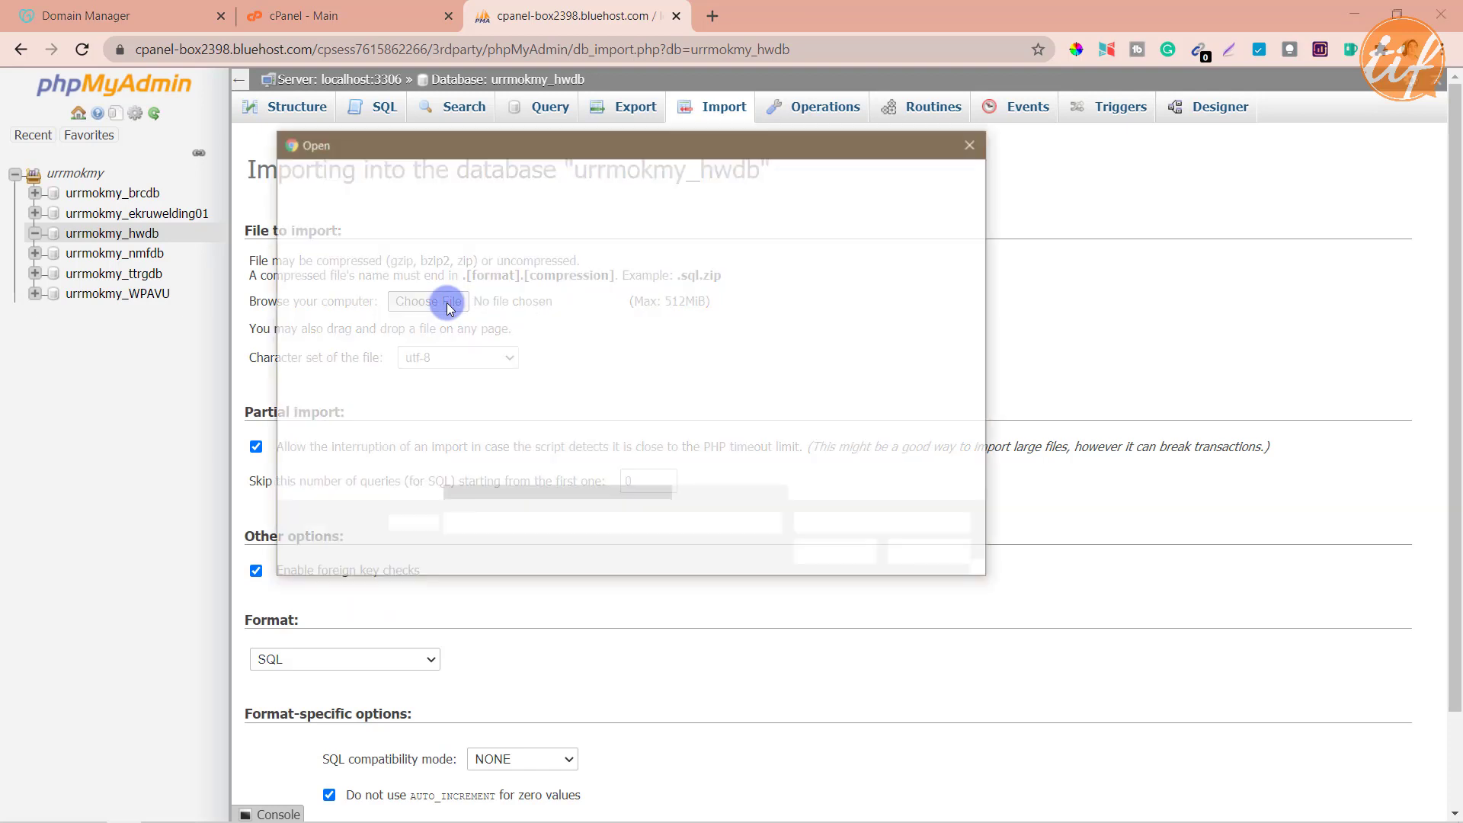
{"action": "left_click", "coordinate": [503, 288]}
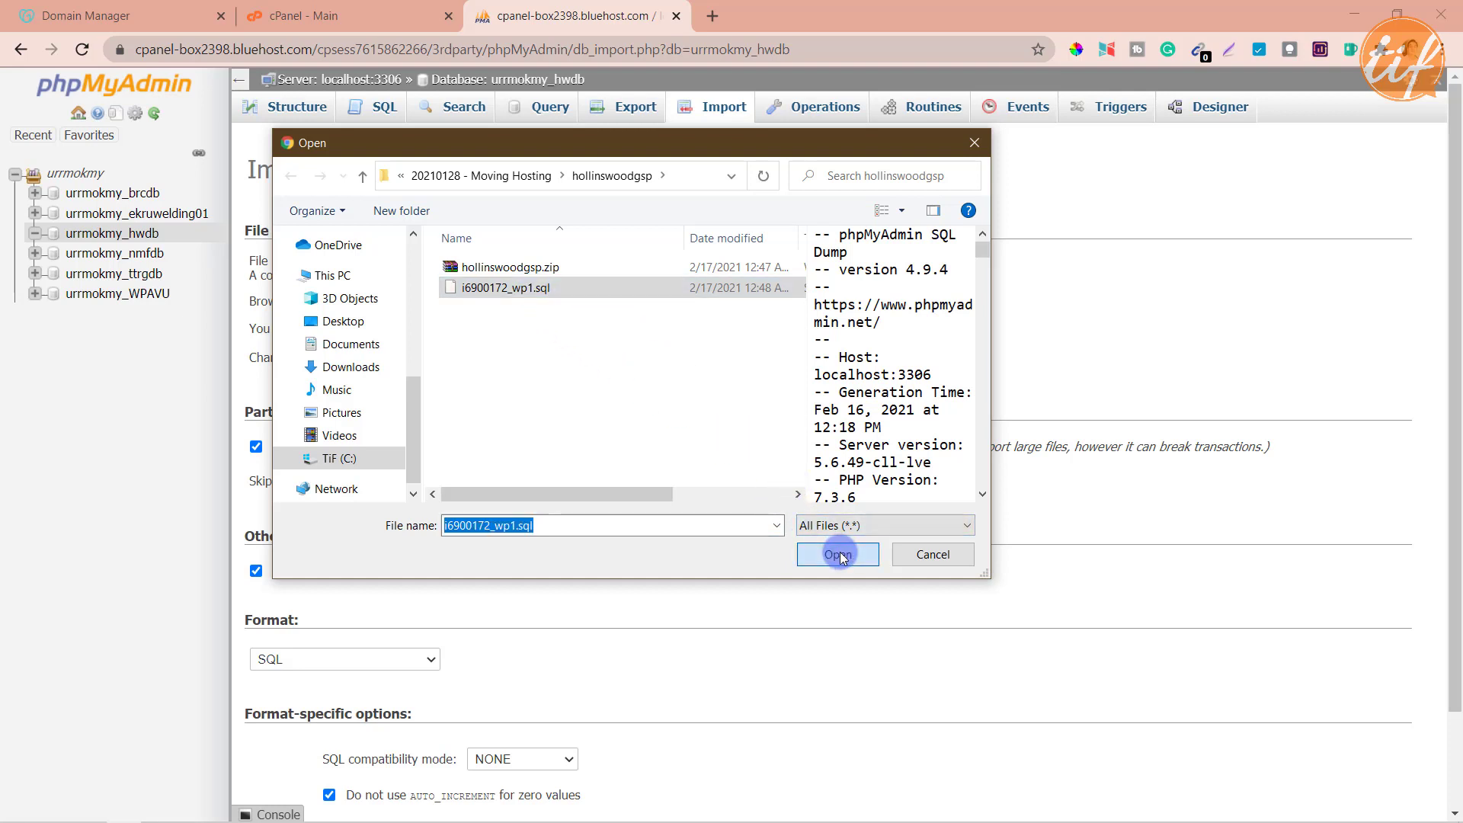
{"action": "left_click", "coordinate": [930, 554]}
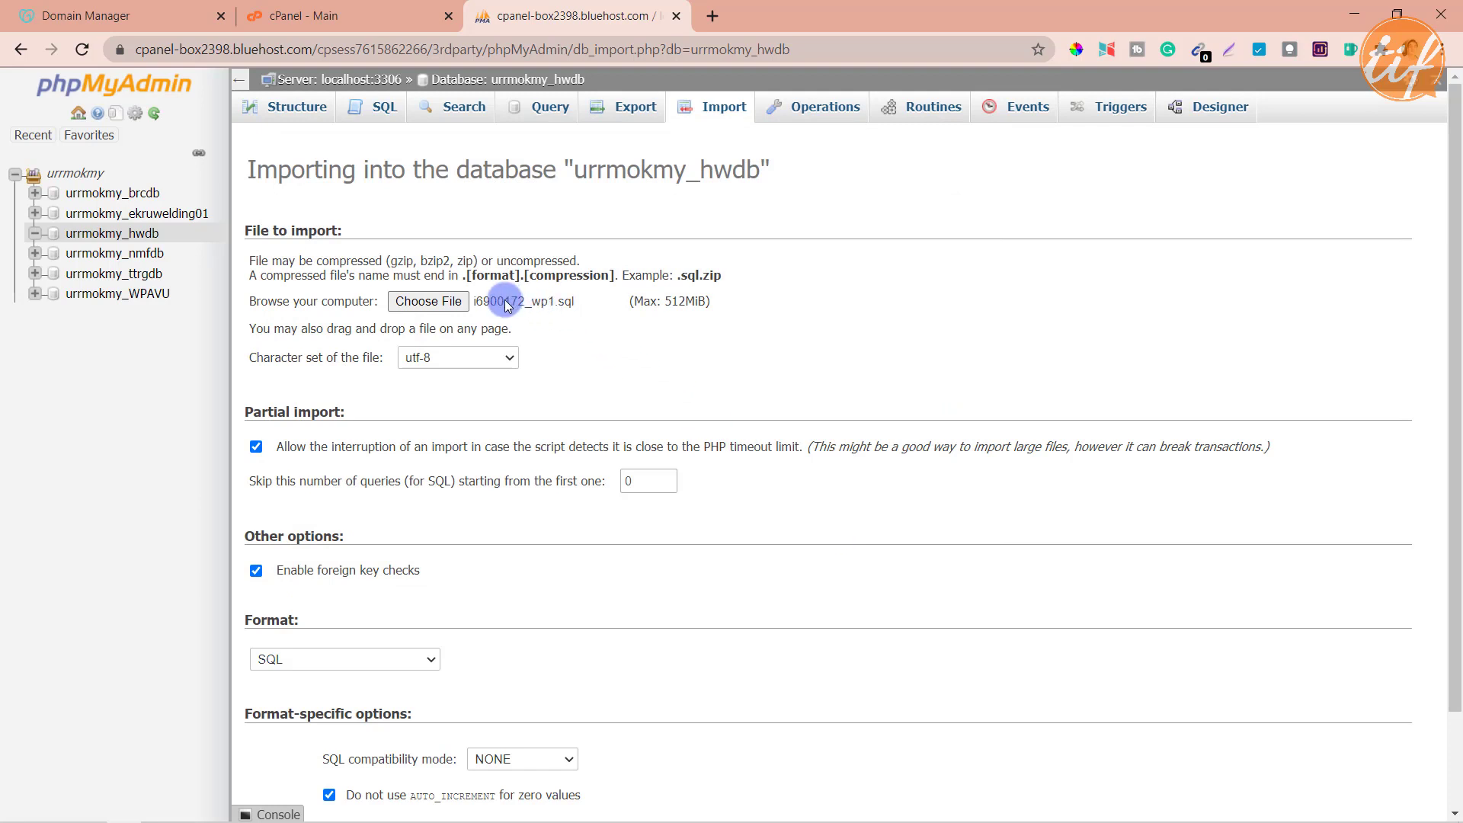
{"action": "scroll", "coordinate": [819, 377], "scroll_direction": "down", "scroll_amount": 2}
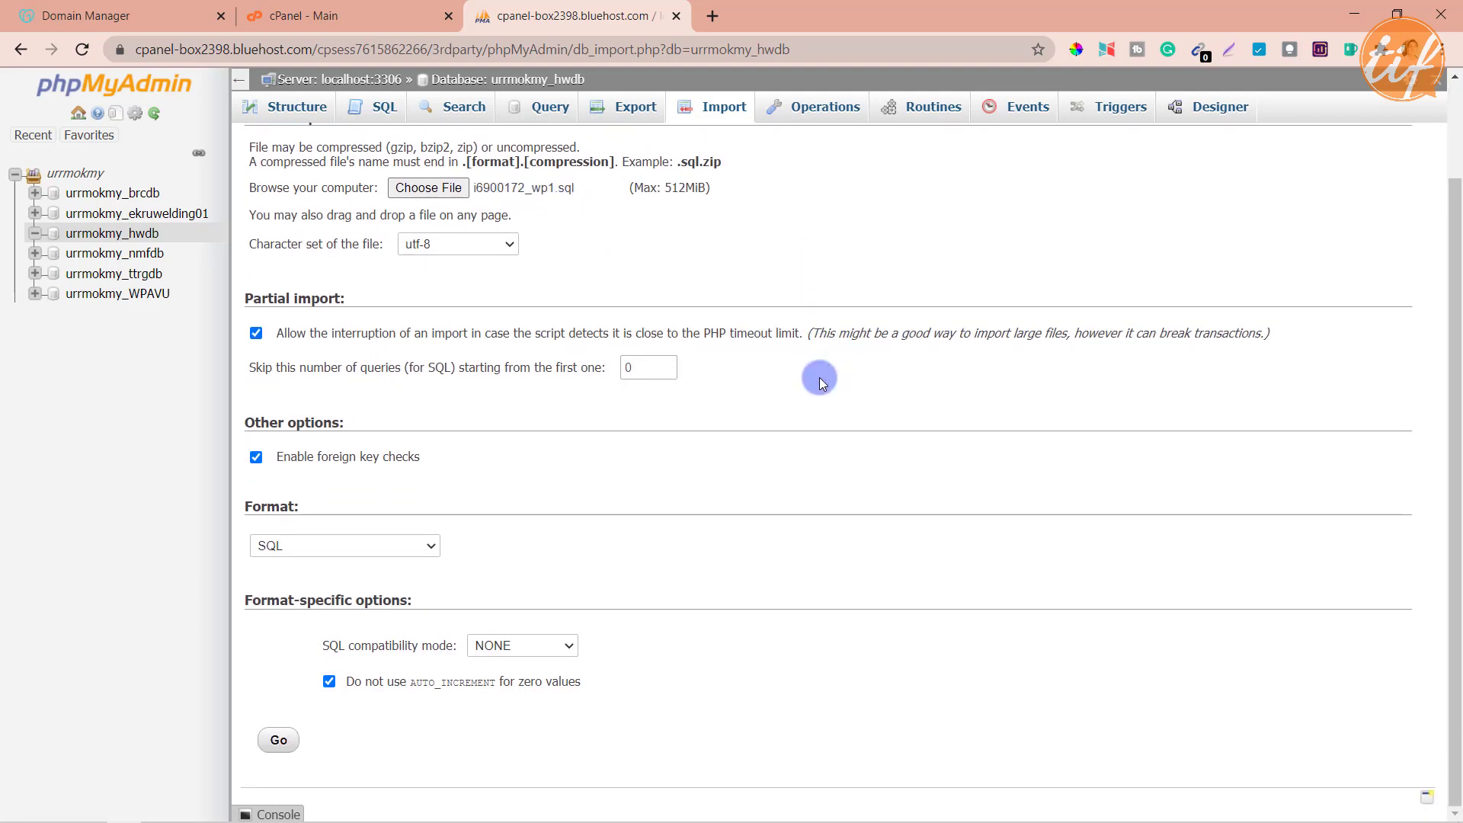
{"action": "left_click", "coordinate": [279, 741]}
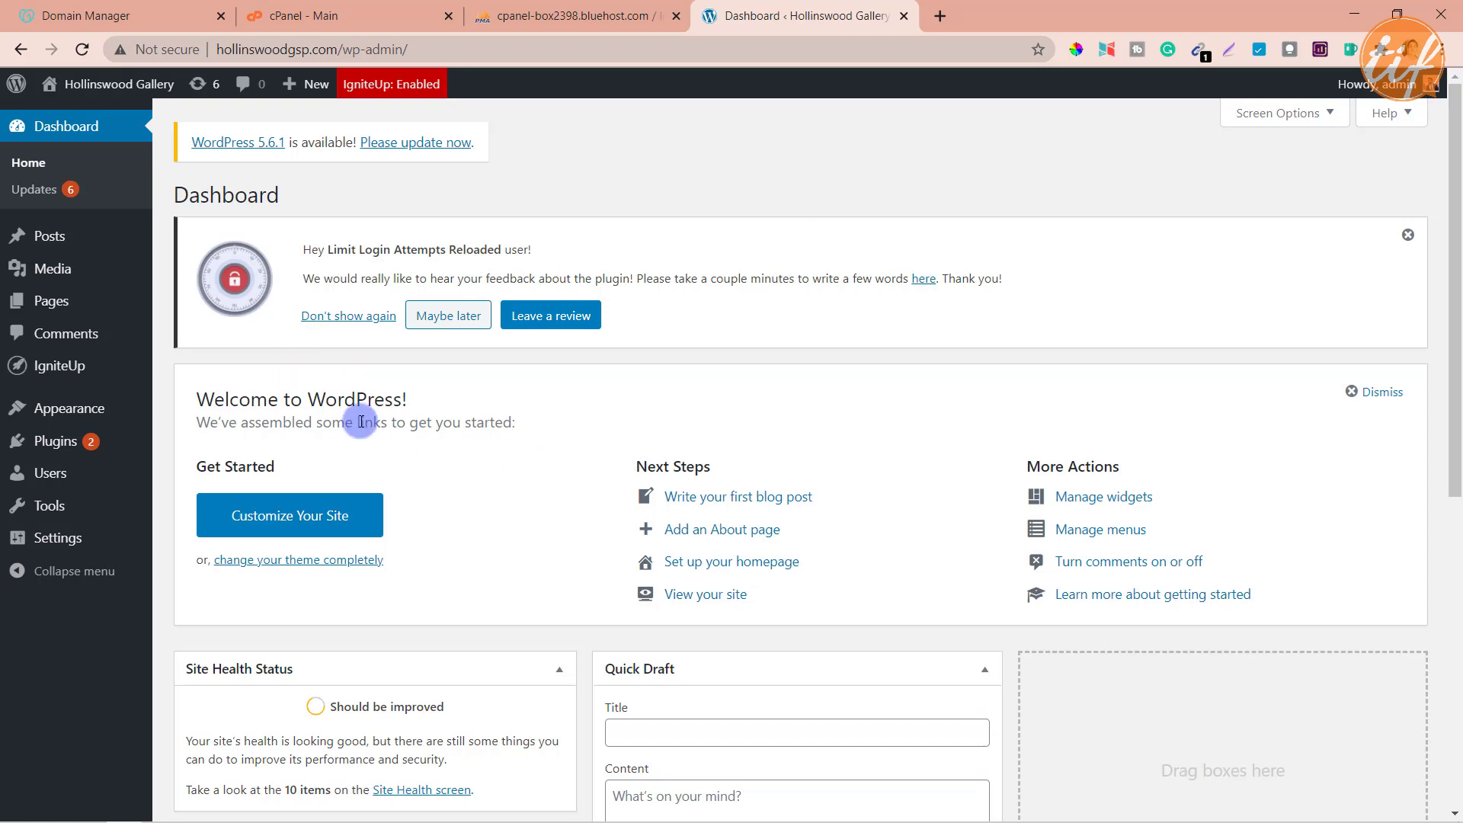
View the installed plugins of the migrated WordPress site, and set its permalink structure to Post name and save the changes
{"action": "left_click", "coordinate": [68, 445]}
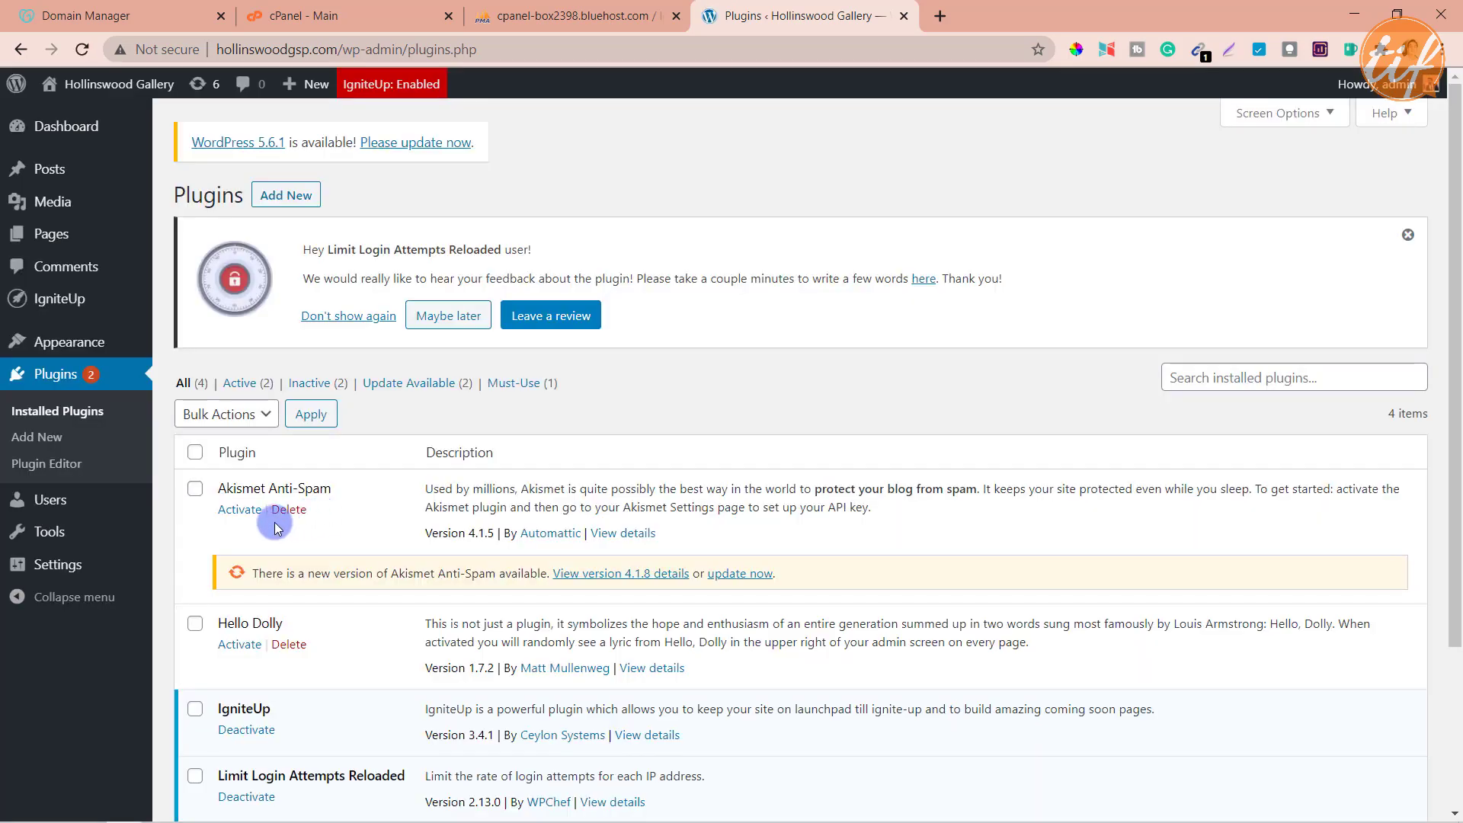
{"action": "mouse_move", "coordinate": [44, 576]}
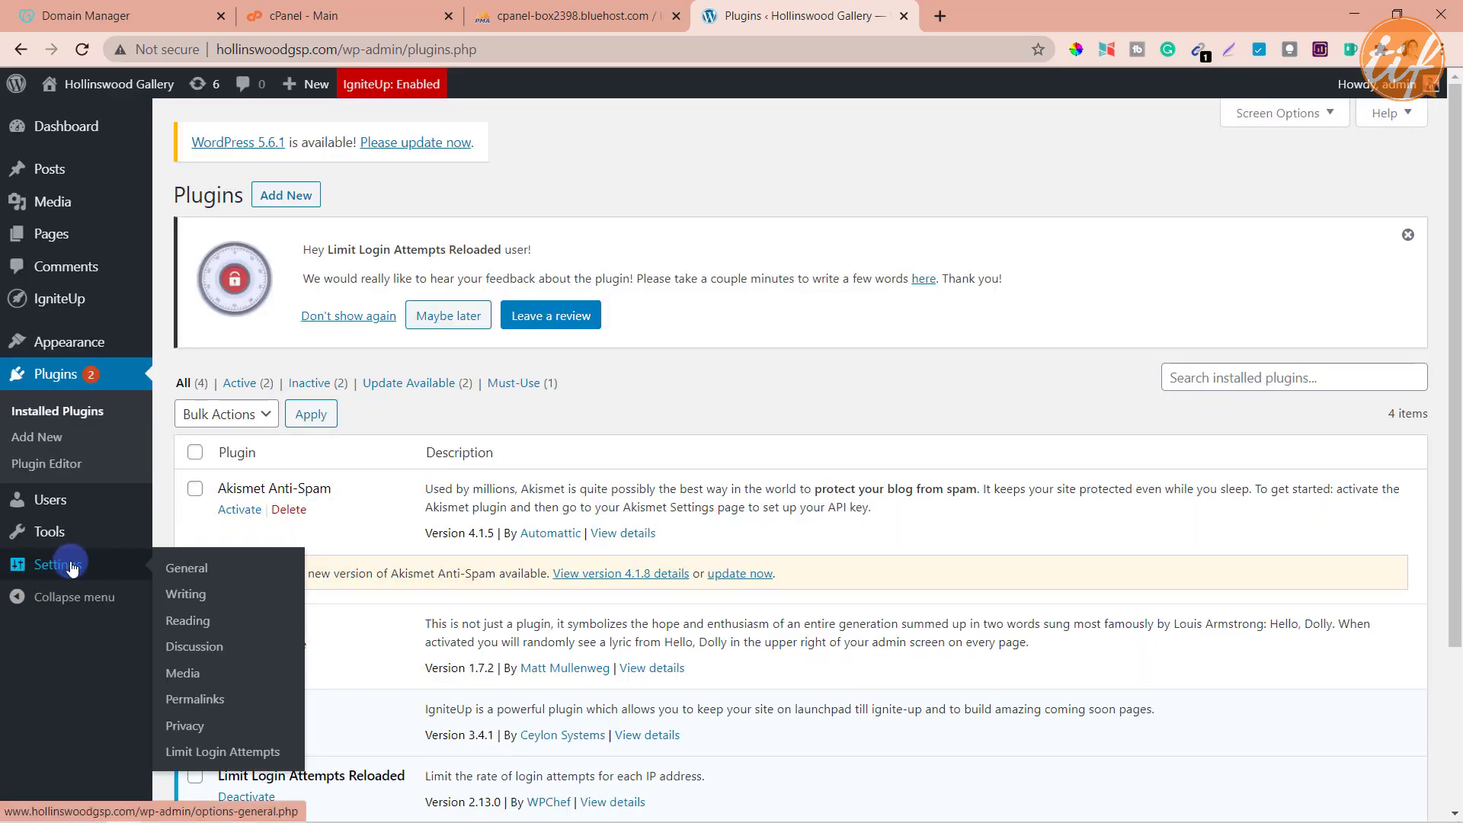
{"action": "left_click", "coordinate": [205, 697]}
{"action": "scroll", "coordinate": [734, 502], "scroll_direction": "down", "scroll_amount": 4}
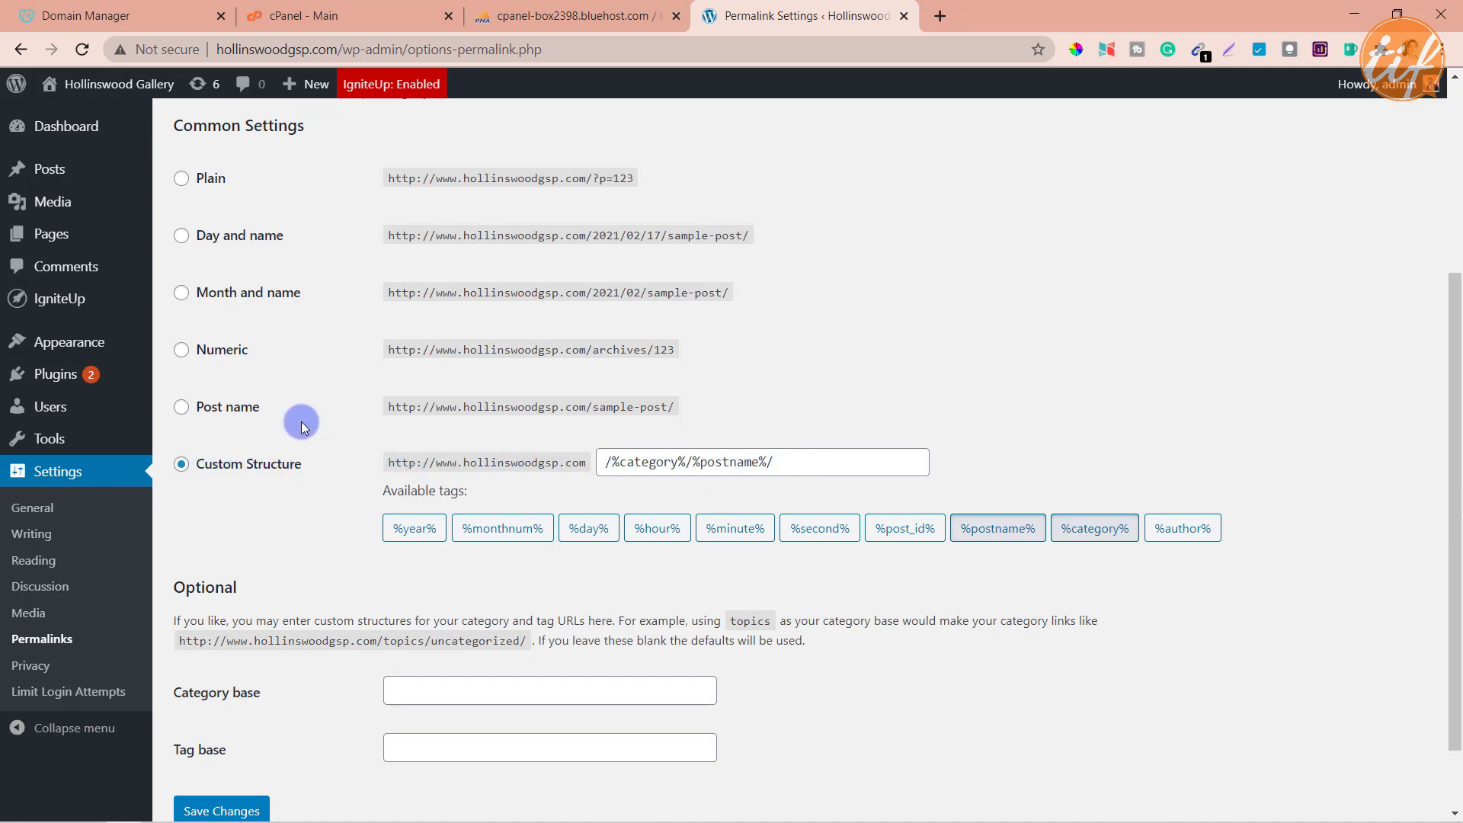
{"action": "left_click", "coordinate": [182, 412]}
{"action": "scroll", "coordinate": [336, 573], "scroll_direction": "down", "scroll_amount": 2}
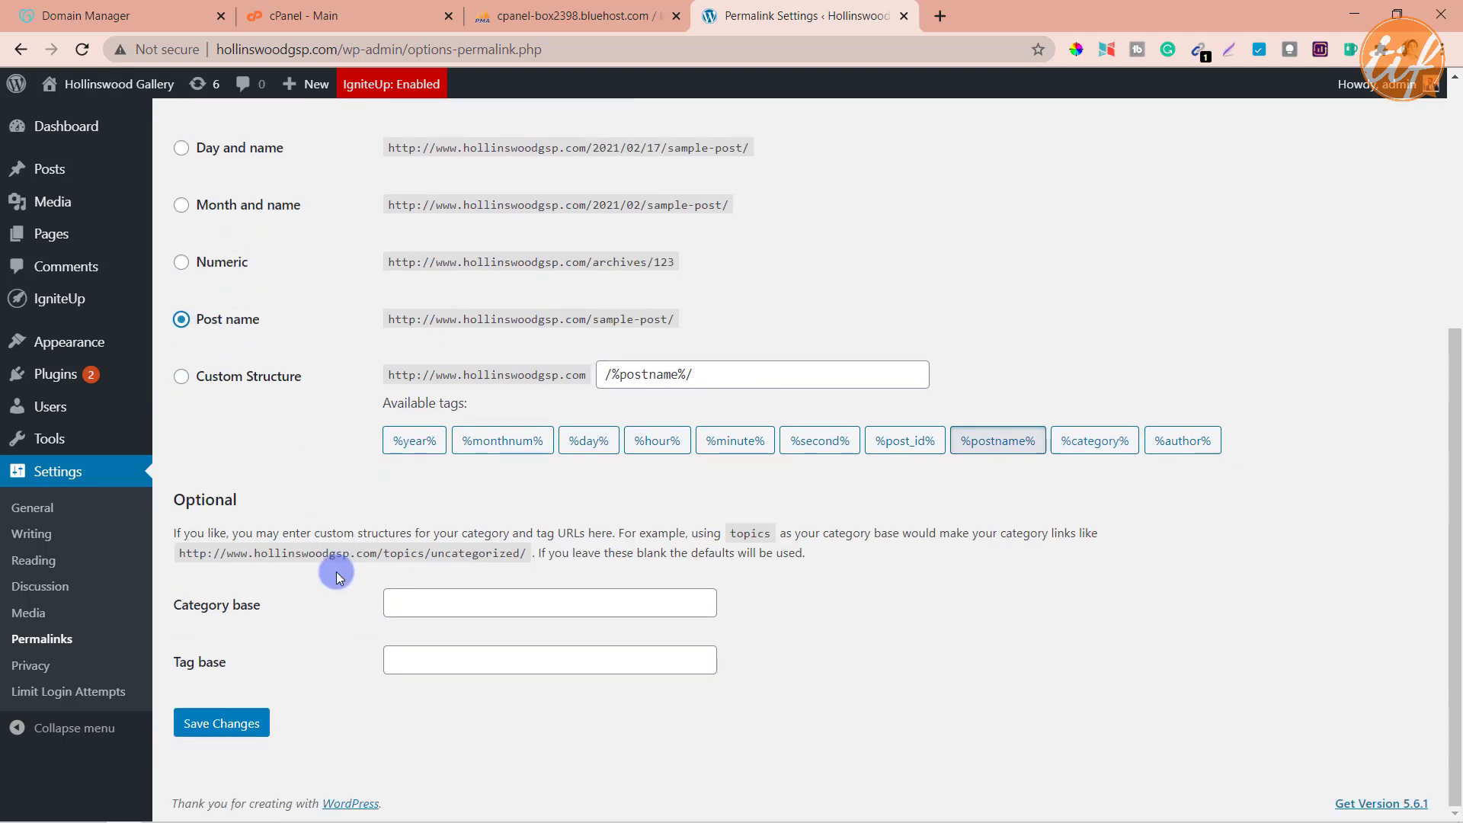
{"action": "left_click", "coordinate": [233, 728]}
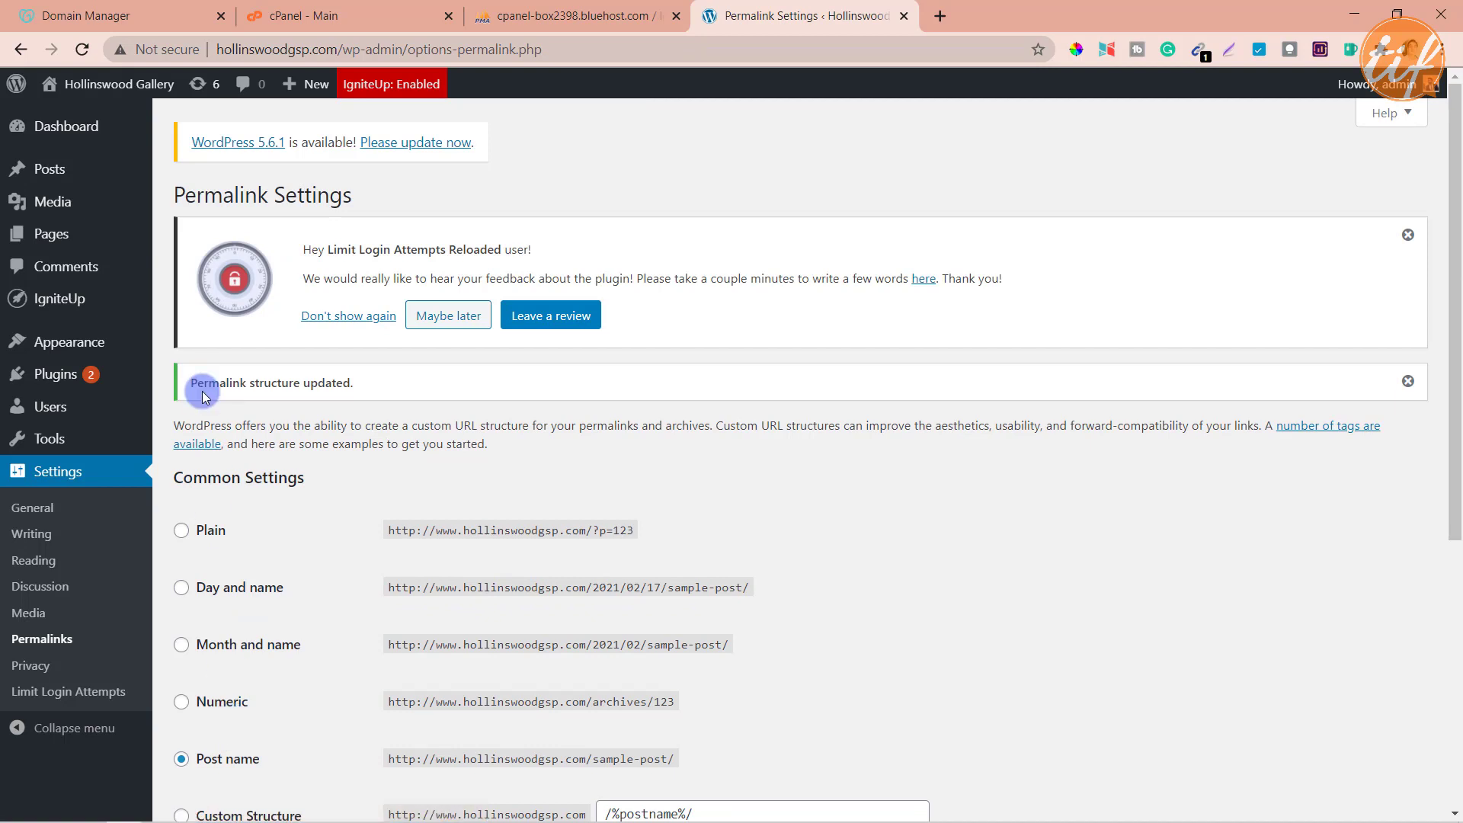
Open the Hollinswood Gallery front end in a new browser tab from the WordPress admin
{"action": "mouse_move", "coordinate": [104, 87]}
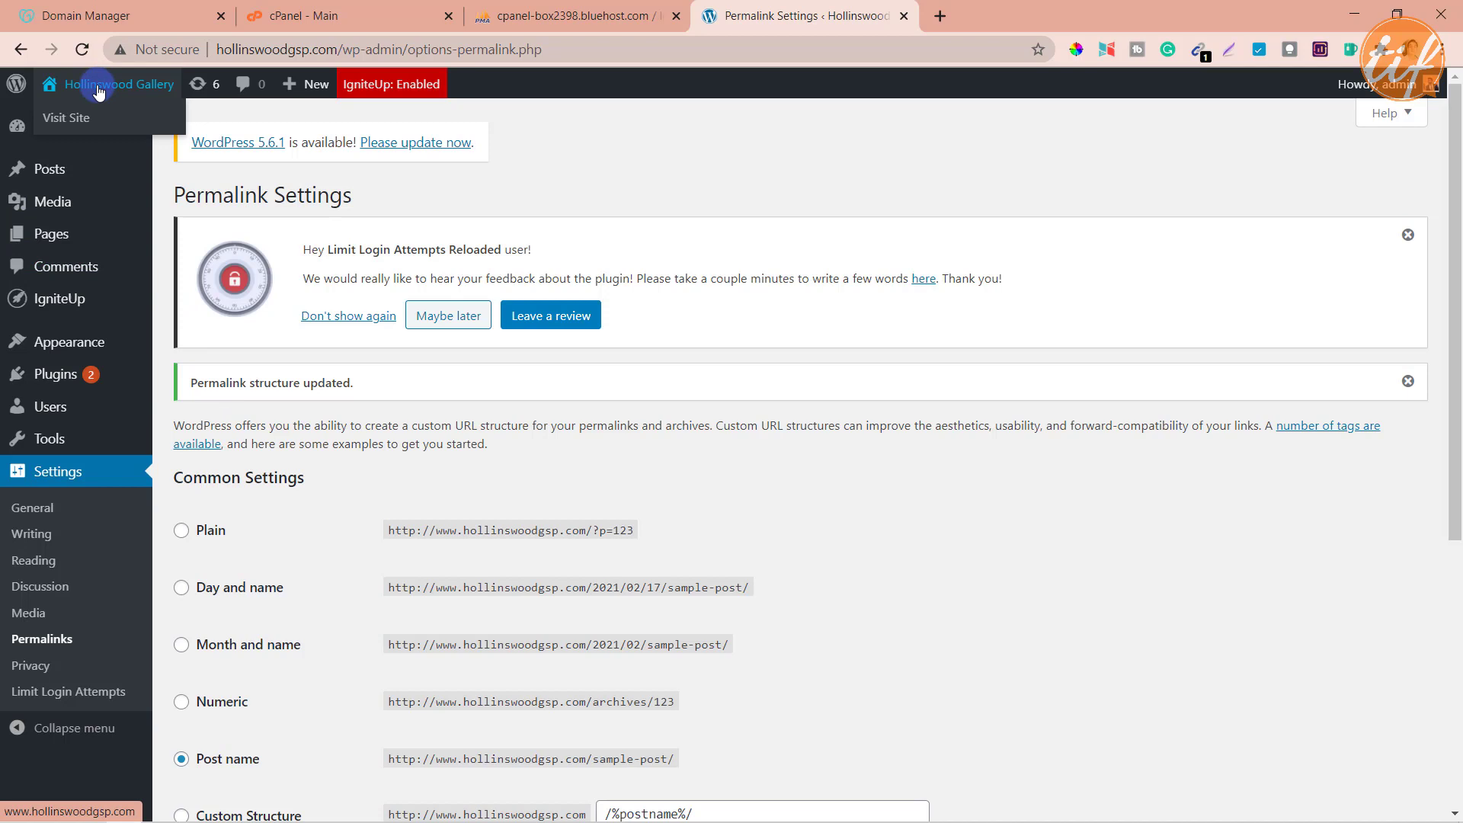
{"action": "right_click", "coordinate": [75, 121]}
{"action": "left_click", "coordinate": [107, 127]}
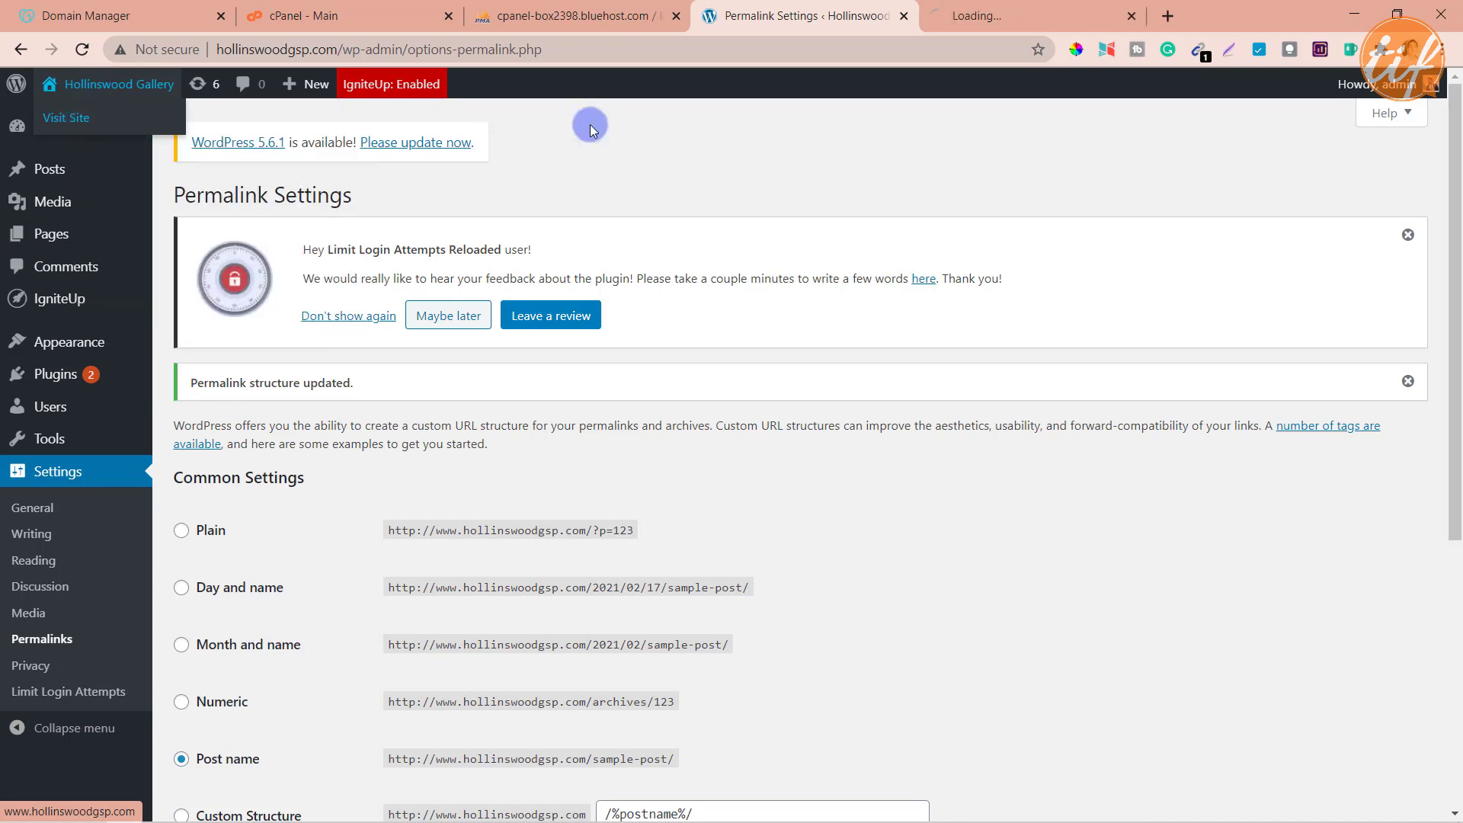